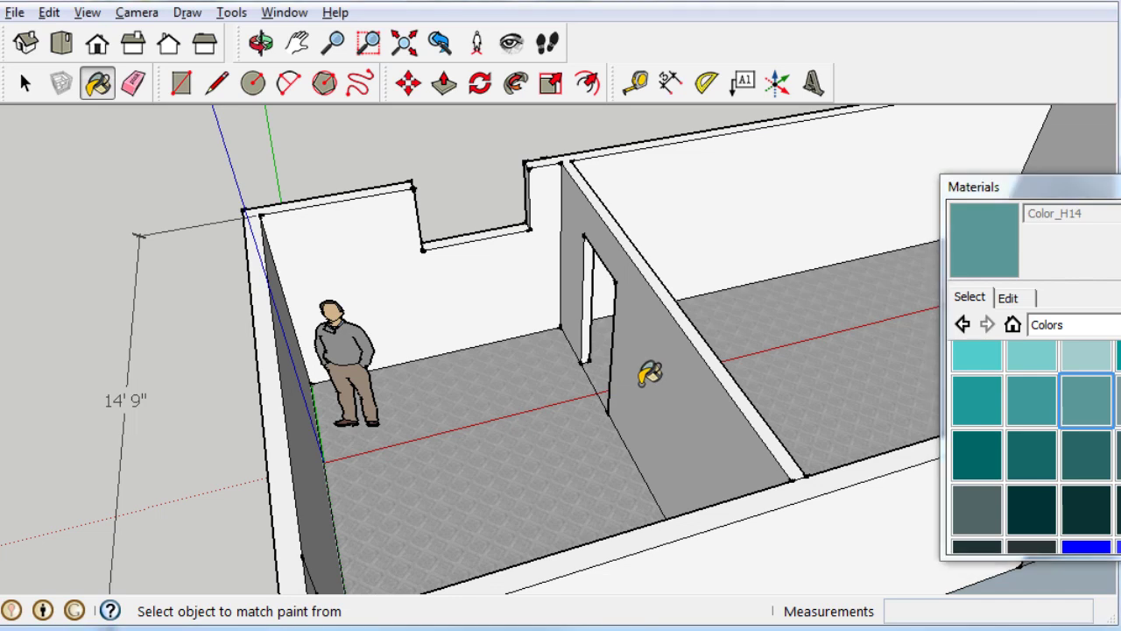
Paint the partition wall and the back wall of the small room with Color_H14.
{"action": "left_click", "coordinate": [644, 363]}
{"action": "left_click", "coordinate": [515, 294]}
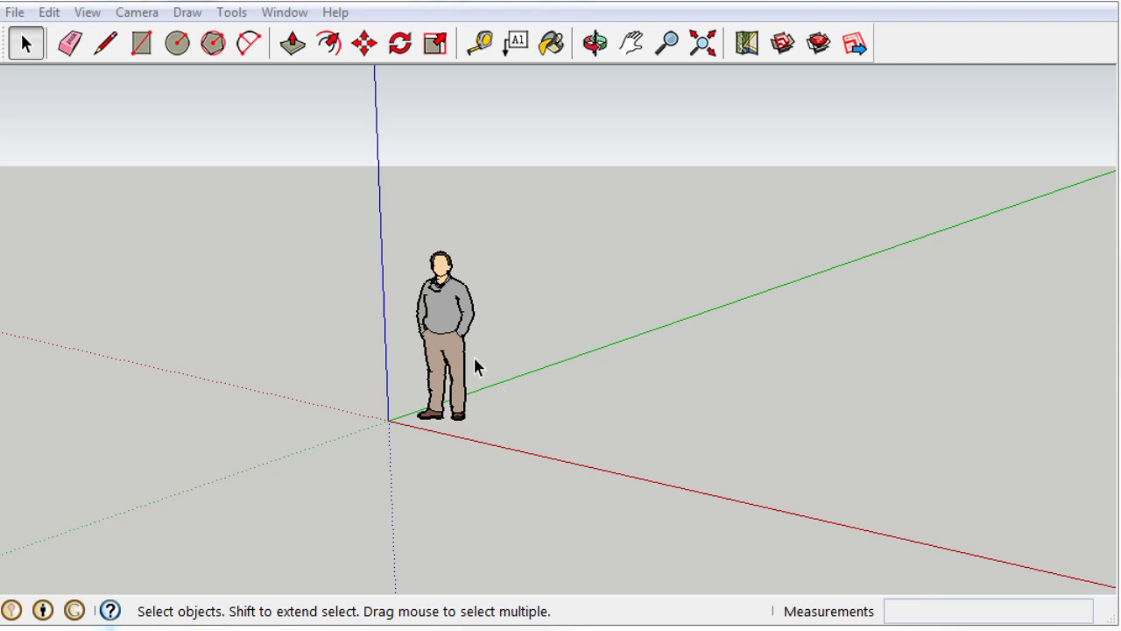
Hide the Getting Started toolbar and show the Camera, Construction, Drawing, Edit and Principal toolbars.
{"action": "left_click", "coordinate": [86, 14]}
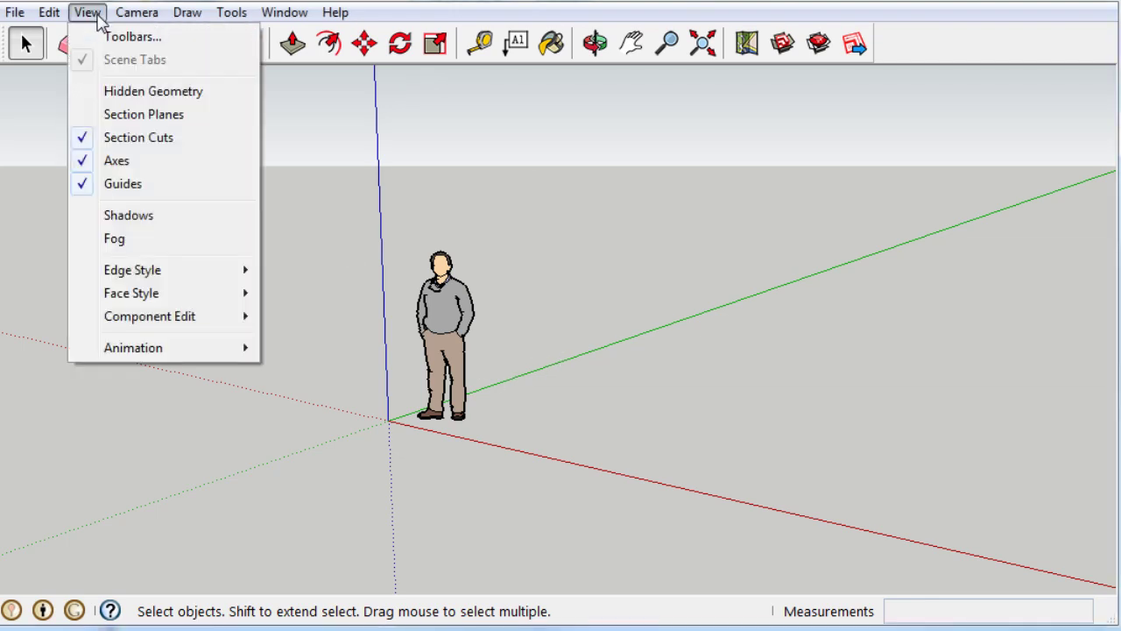
{"action": "left_click", "coordinate": [123, 39]}
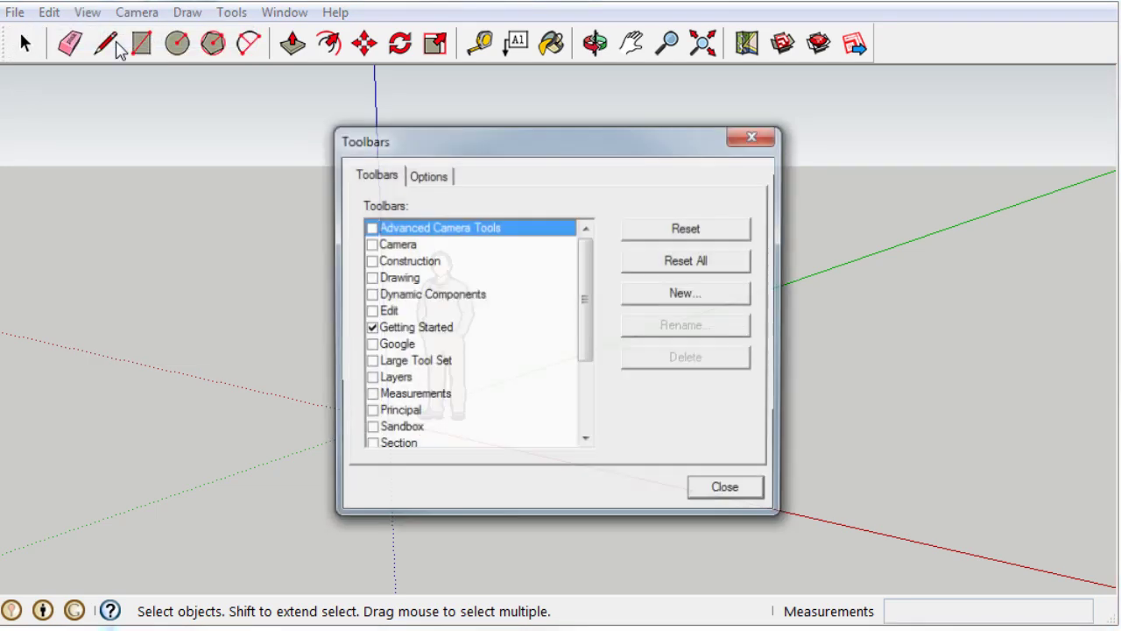
{"action": "left_click", "coordinate": [369, 328]}
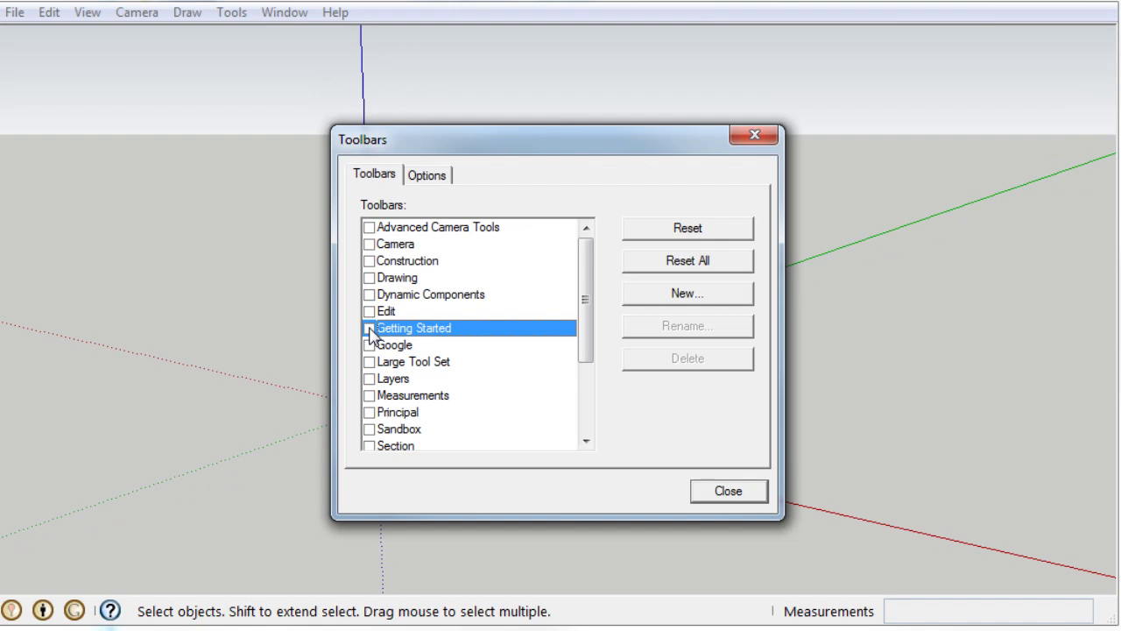
{"action": "left_click", "coordinate": [369, 245]}
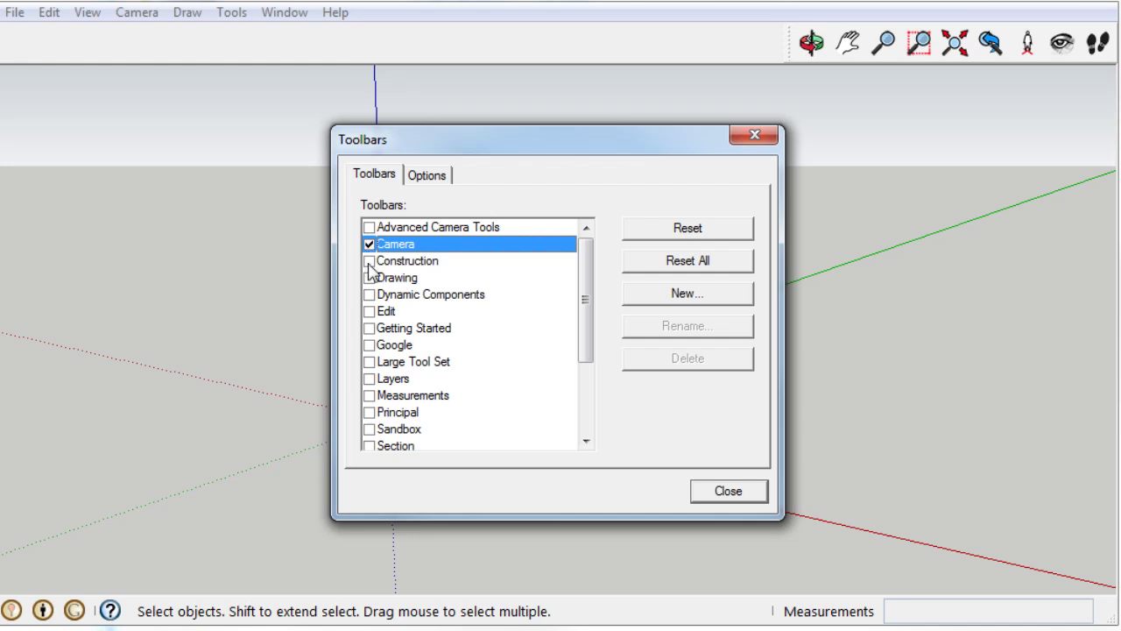
{"action": "left_click", "coordinate": [368, 261]}
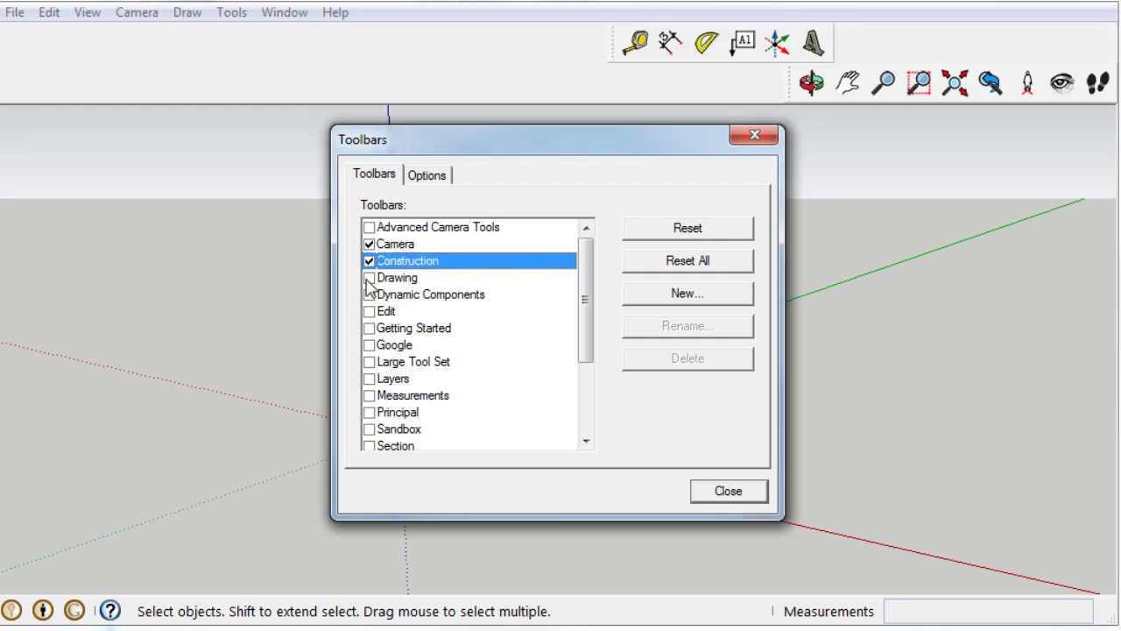
{"action": "left_click", "coordinate": [368, 278]}
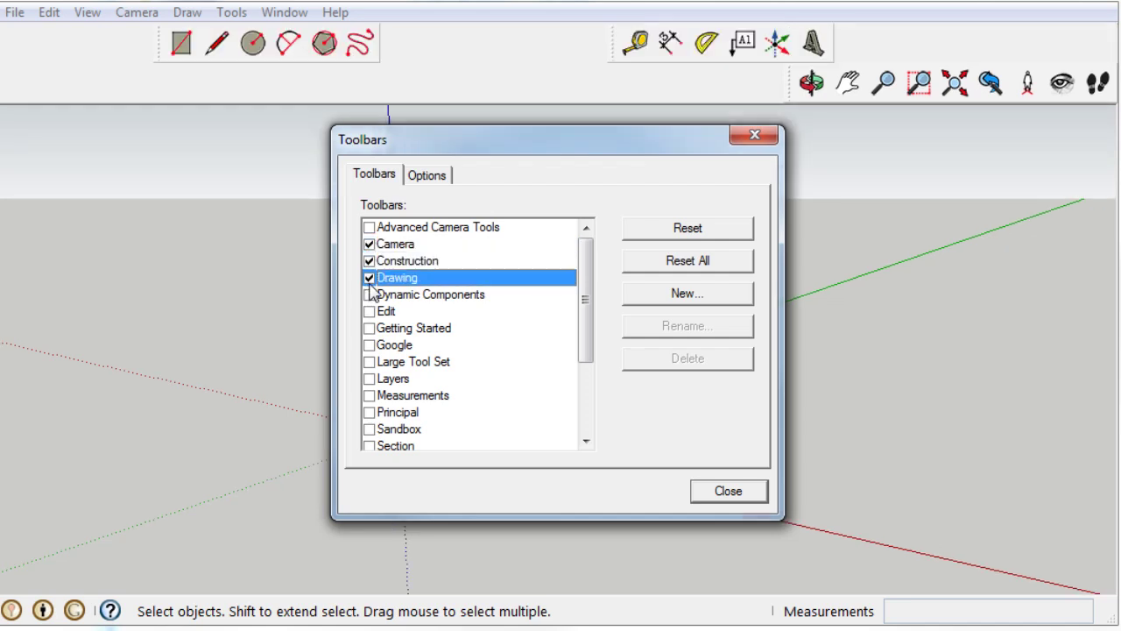
{"action": "left_click", "coordinate": [369, 312]}
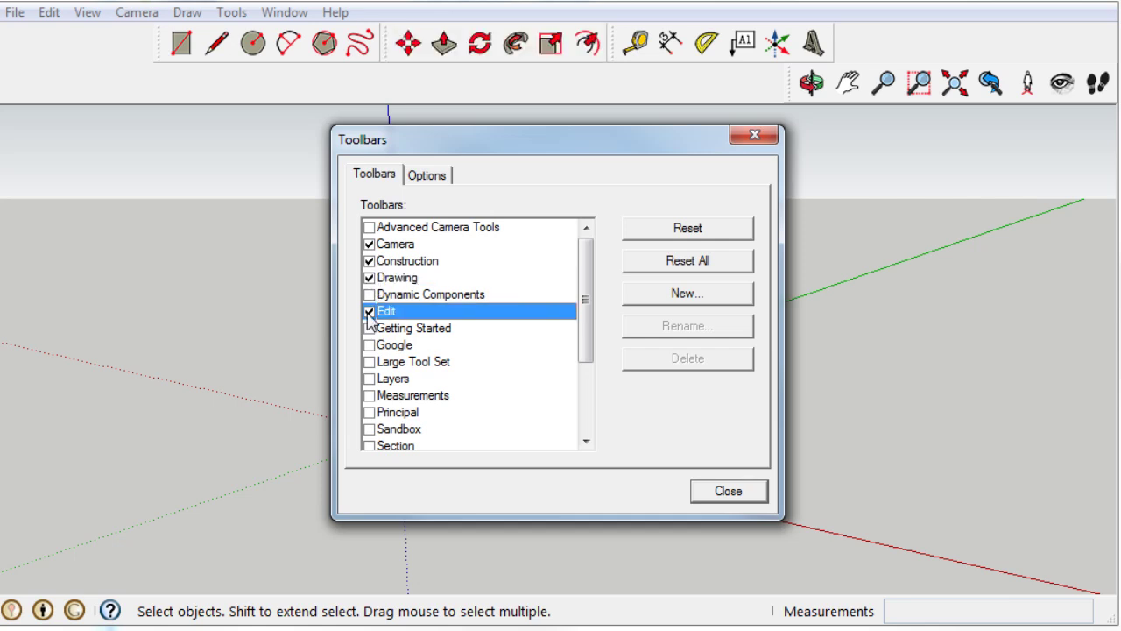
{"action": "left_click", "coordinate": [368, 412]}
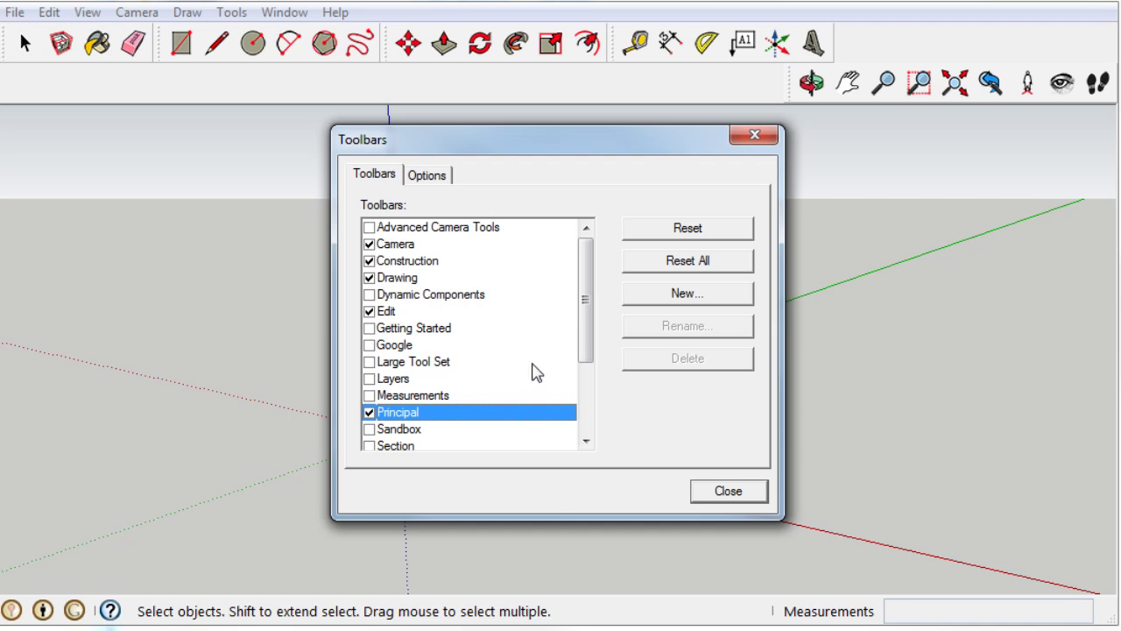
Show the Views toolbar as well and dock the Camera toolbar in the same row beside it.
{"action": "scroll", "coordinate": [533, 371], "scroll_direction": "down", "scroll_amount": 2}
{"action": "scroll", "coordinate": [535, 370], "scroll_direction": "down", "scroll_amount": 1}
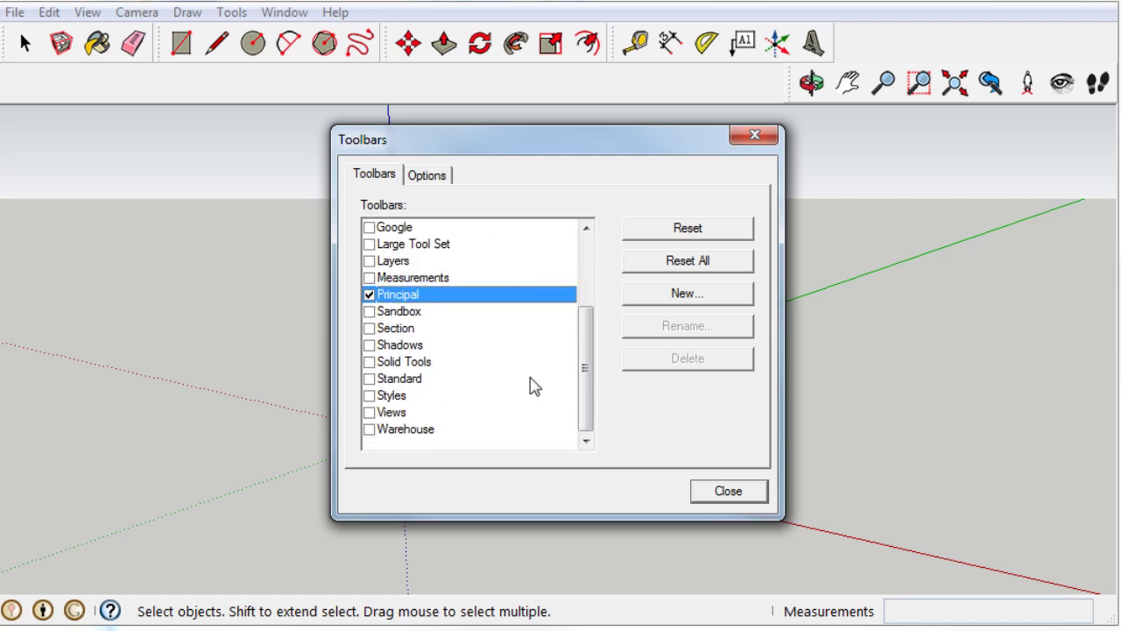
{"action": "left_click", "coordinate": [369, 412]}
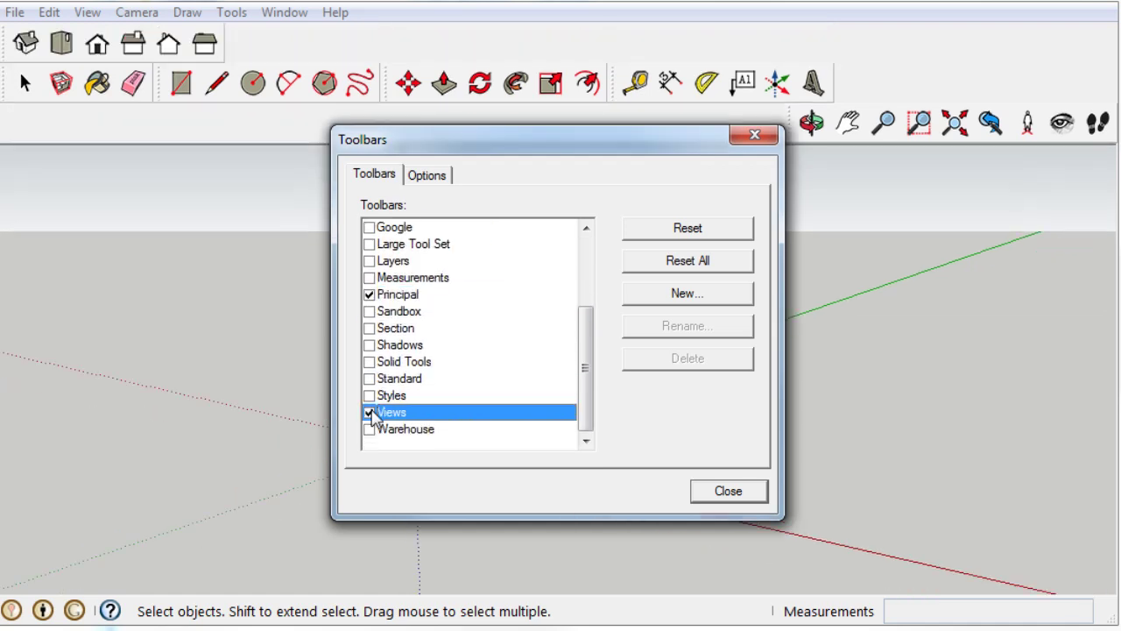
{"action": "left_click", "coordinate": [724, 493]}
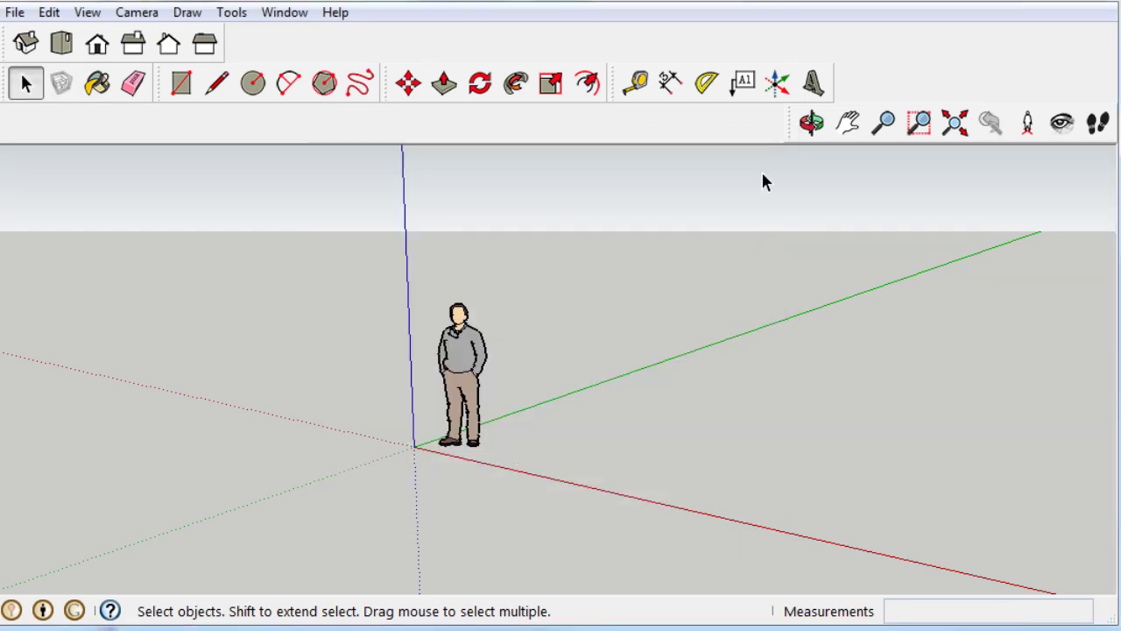
{"action": "left_click_drag", "start_coordinate": [784, 122], "coordinate": [252, 55]}
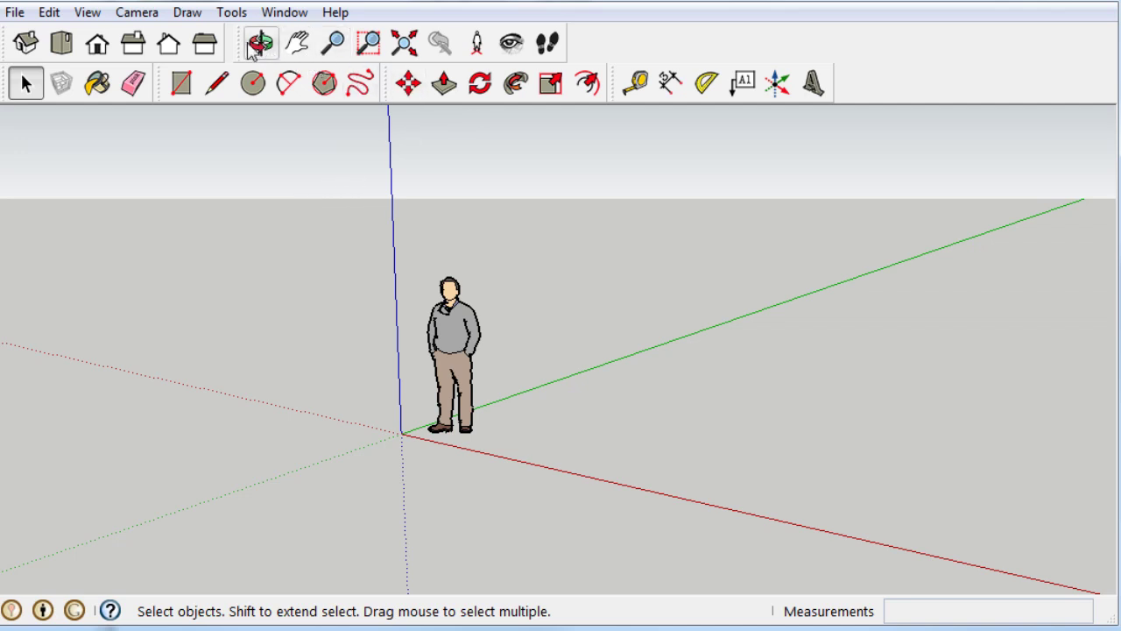
Set the camera to parallel projection and look straight down on the model in the Top view.
{"action": "left_click", "coordinate": [260, 44]}
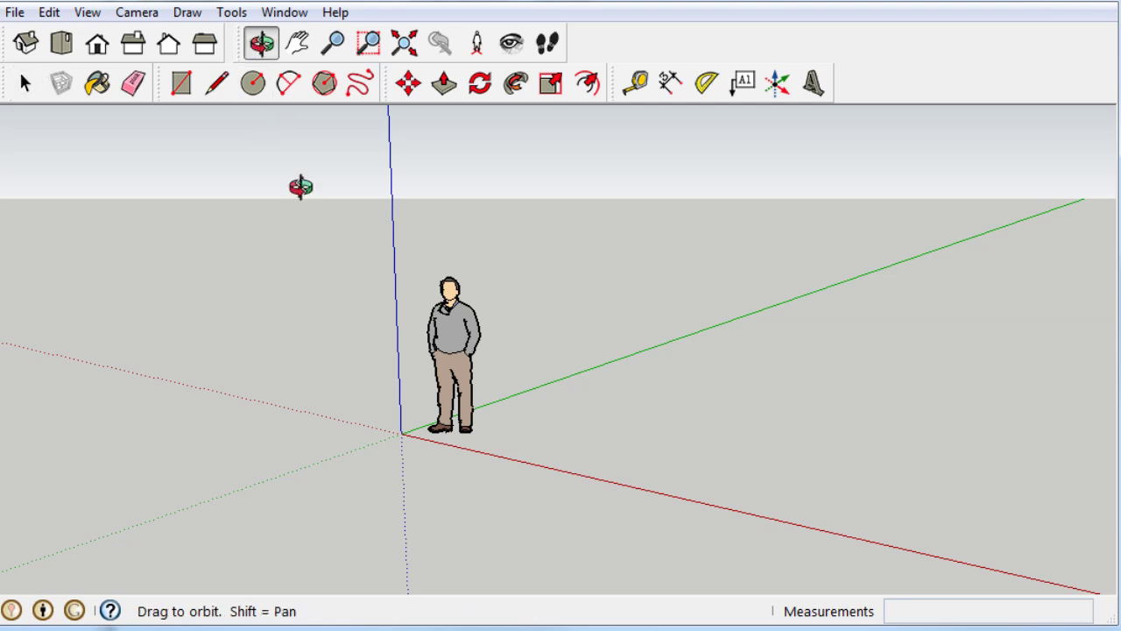
{"action": "mouse_move", "coordinate": [365, 325]}
{"action": "left_mouse_down"}
{"action": "mouse_move", "coordinate": [388, 303]}
{"action": "mouse_move", "coordinate": [513, 275]}
{"action": "mouse_move", "coordinate": [626, 333]}
{"action": "mouse_move", "coordinate": [629, 403]}
{"action": "mouse_move", "coordinate": [497, 400]}
{"action": "mouse_move", "coordinate": [456, 358]}
{"action": "left_mouse_up"}
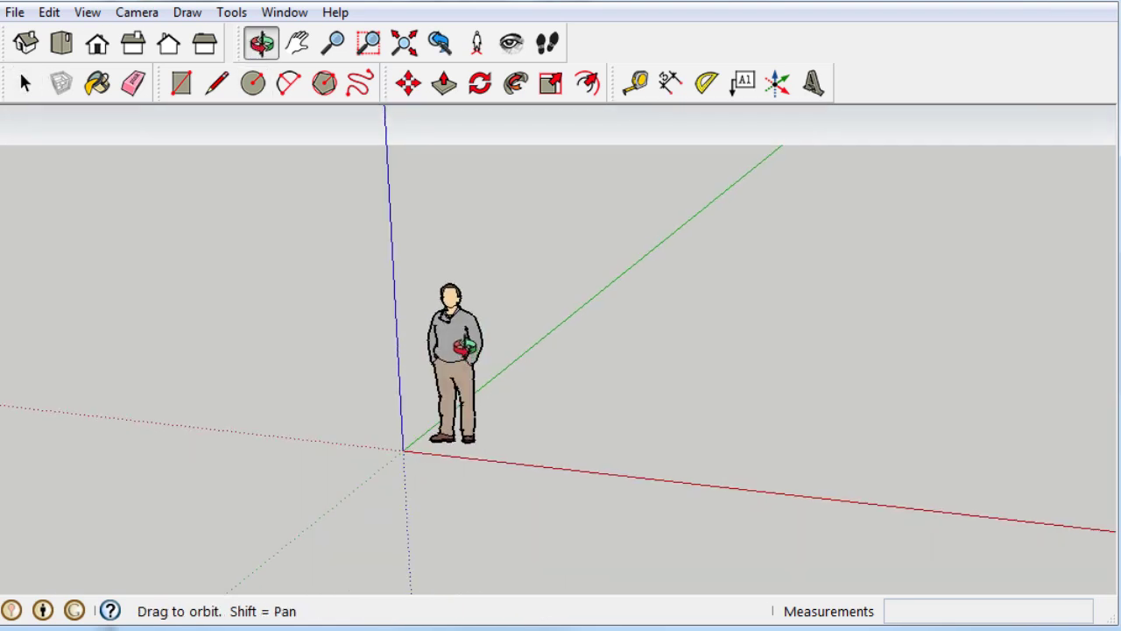
{"action": "left_click", "coordinate": [127, 18]}
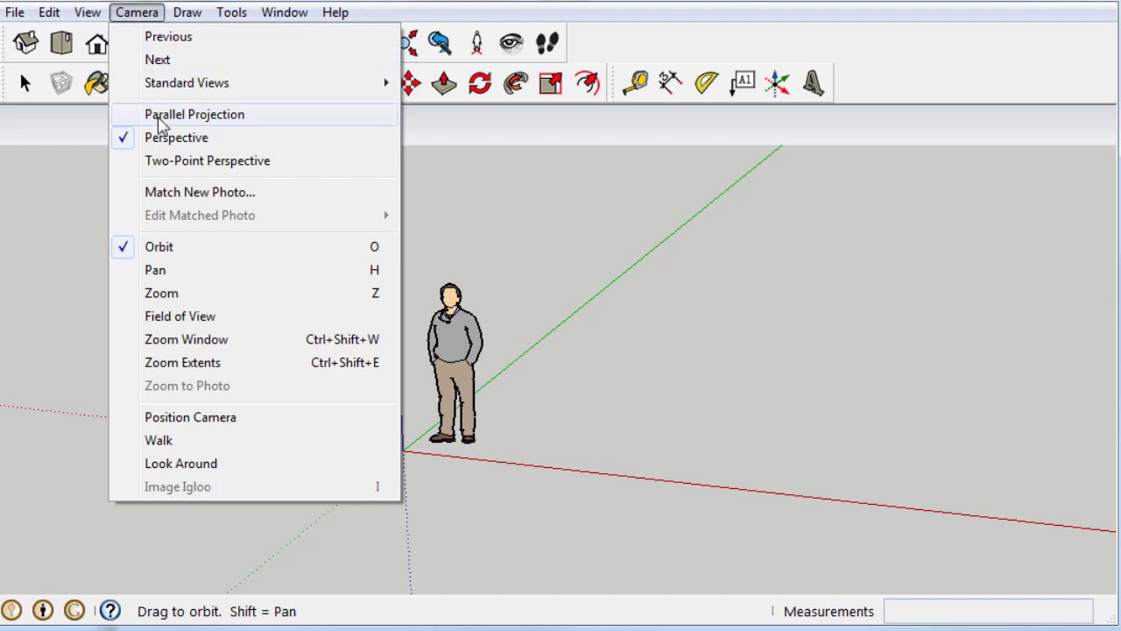
{"action": "left_click", "coordinate": [169, 121]}
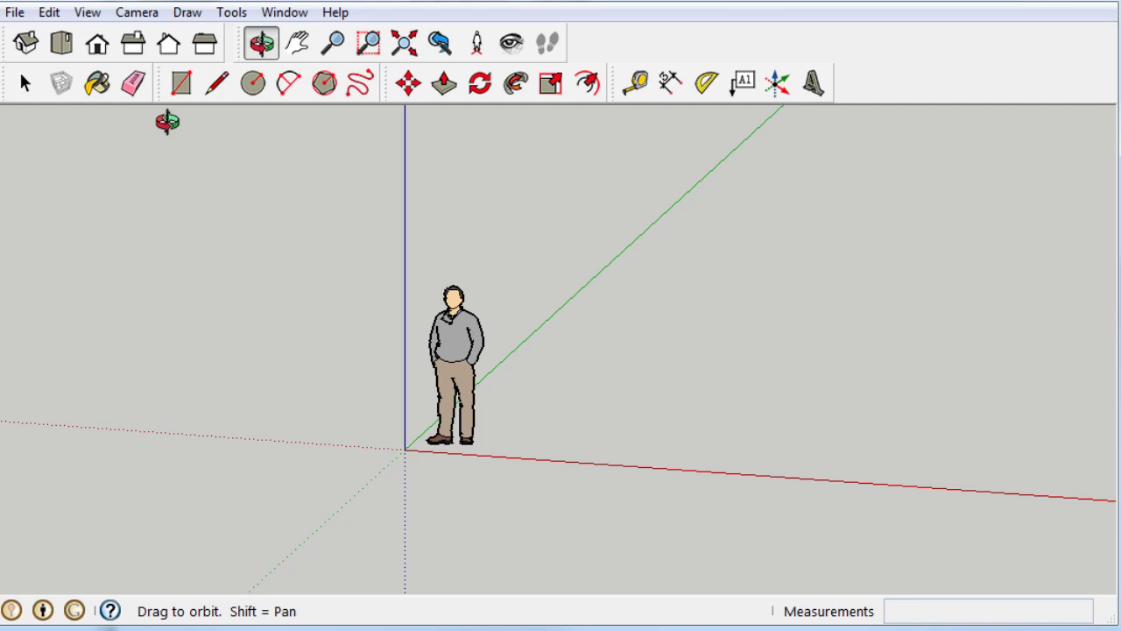
{"action": "left_click", "coordinate": [62, 45]}
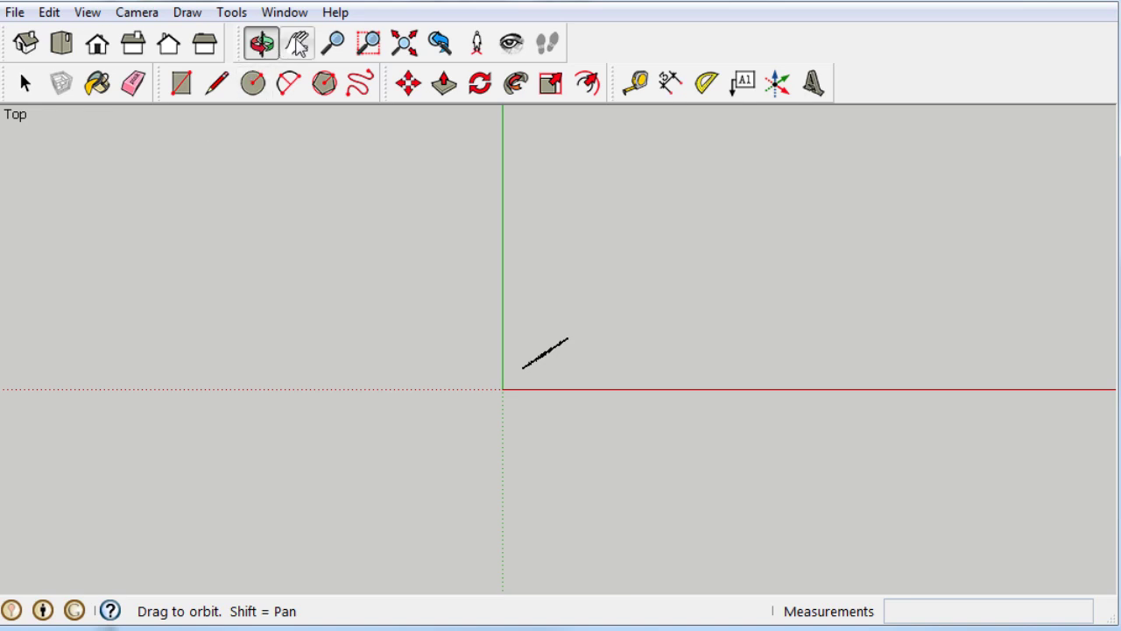
Draw a 43' line parallel to the red axis, starting on the green axis a little above the origin.
{"action": "left_click", "coordinate": [297, 42]}
{"action": "left_click_drag", "start_coordinate": [450, 318], "coordinate": [349, 362]}
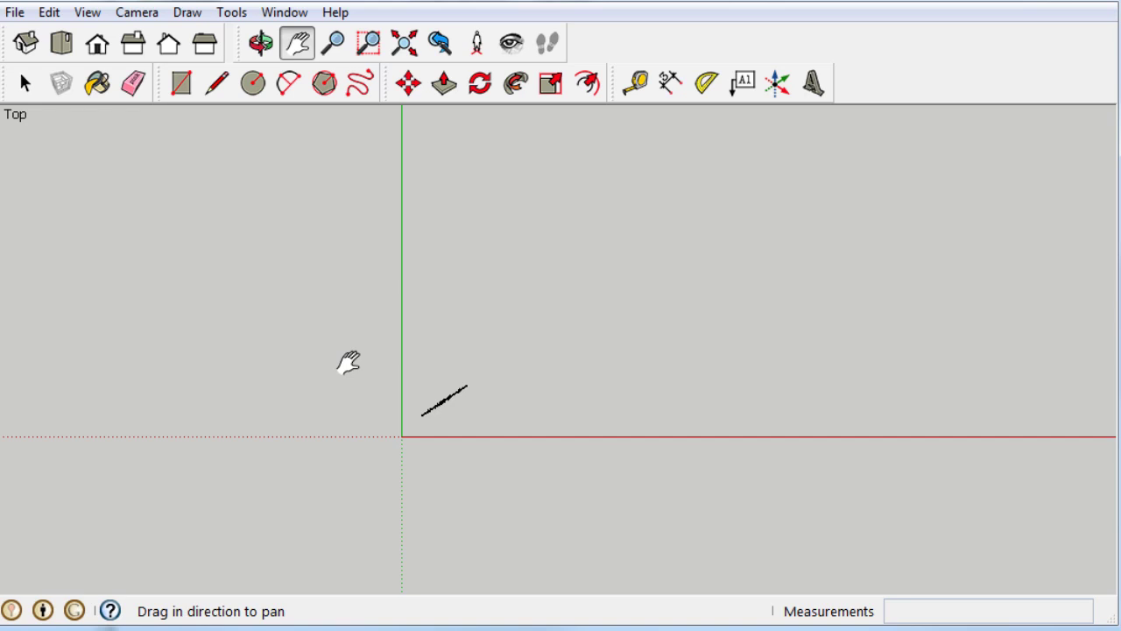
{"action": "scroll", "coordinate": [398, 366], "scroll_direction": "down", "scroll_amount": 3}
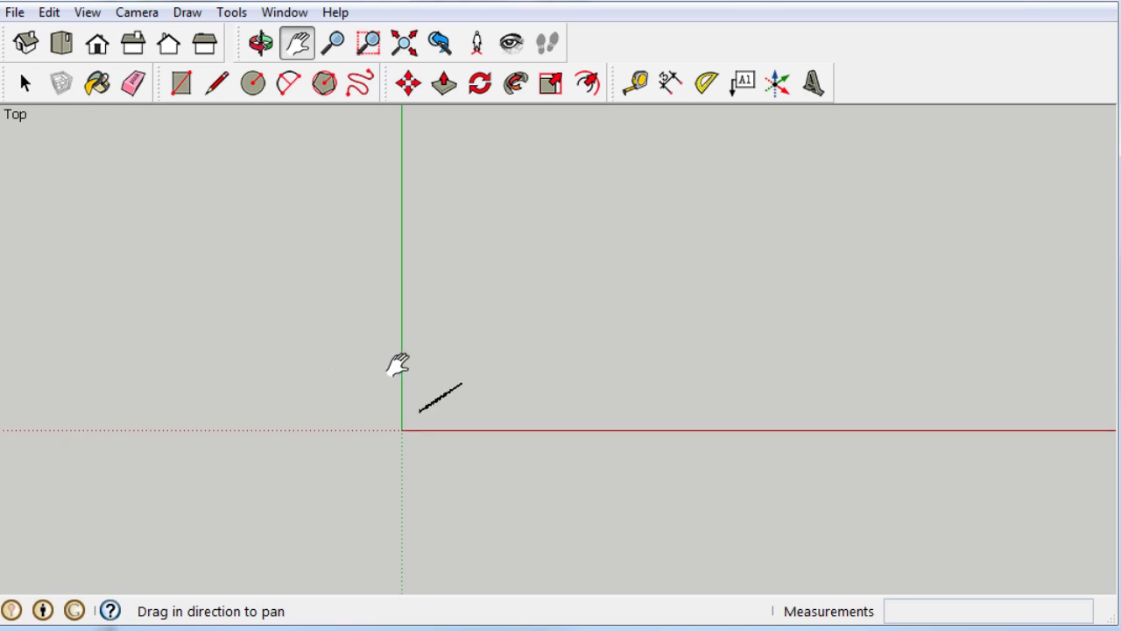
{"action": "left_click_drag", "start_coordinate": [352, 306], "coordinate": [329, 387]}
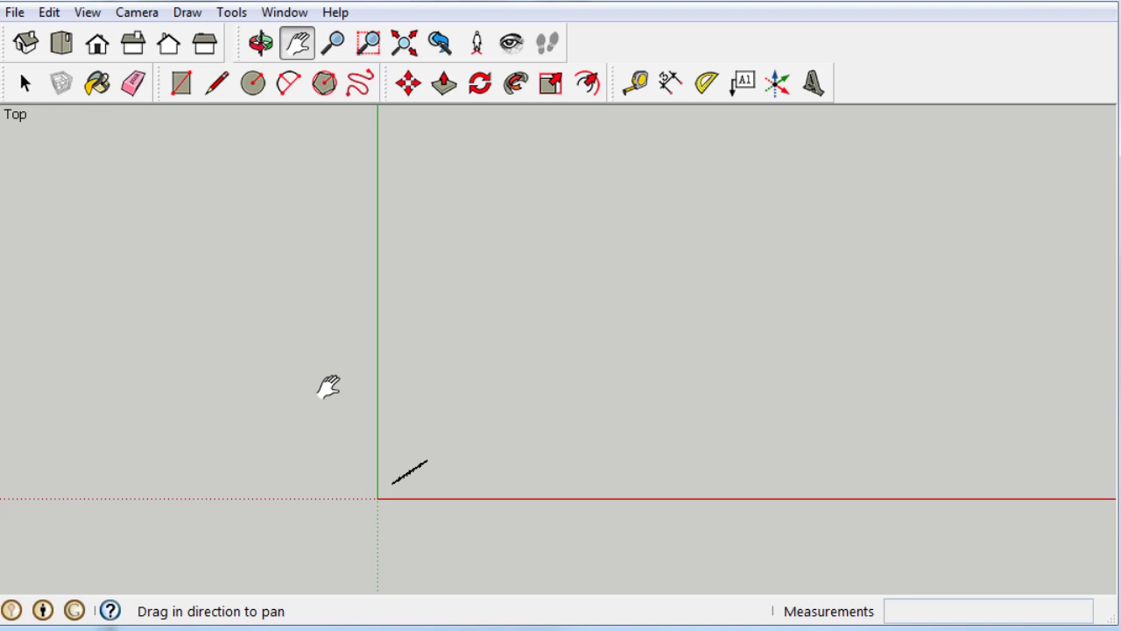
{"action": "left_click", "coordinate": [221, 86]}
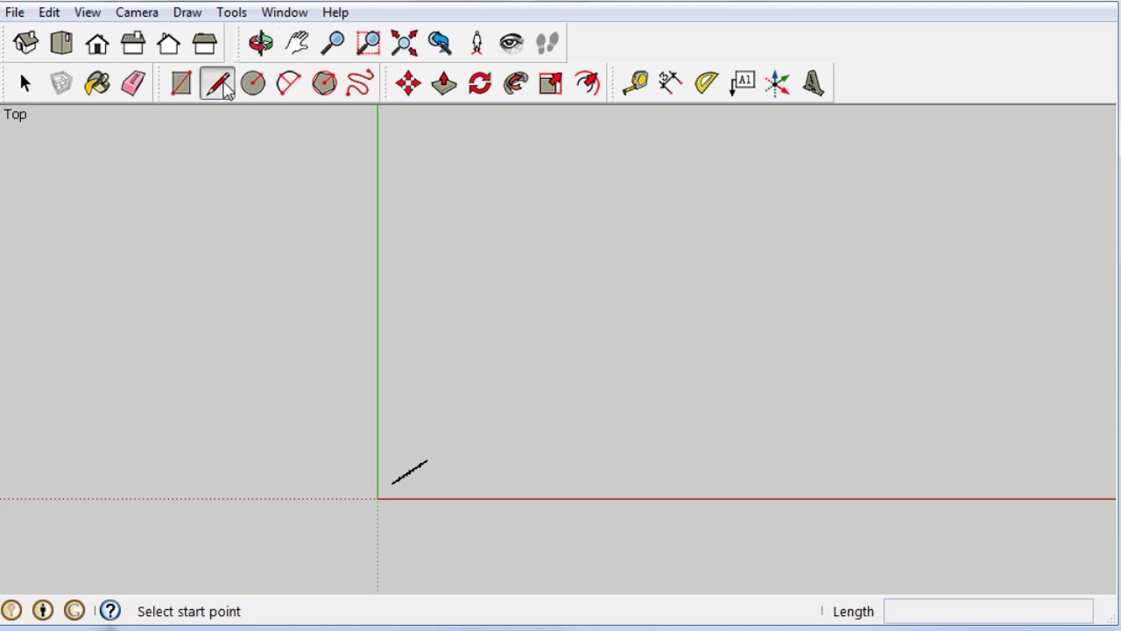
{"action": "left_click", "coordinate": [379, 411]}
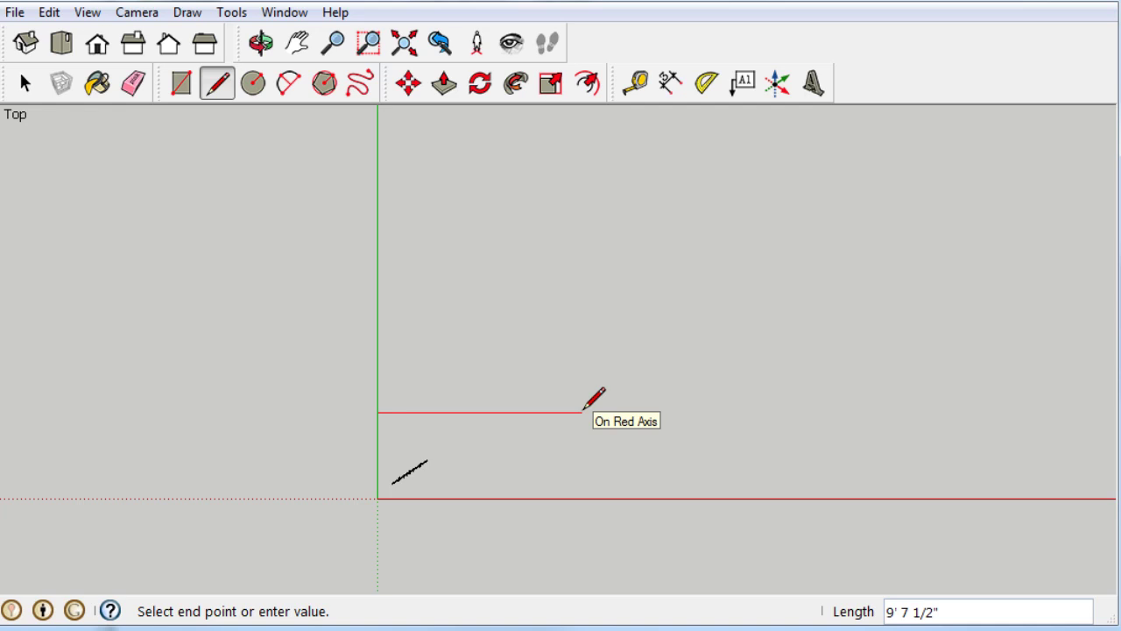
{"action": "type", "text": "43"}
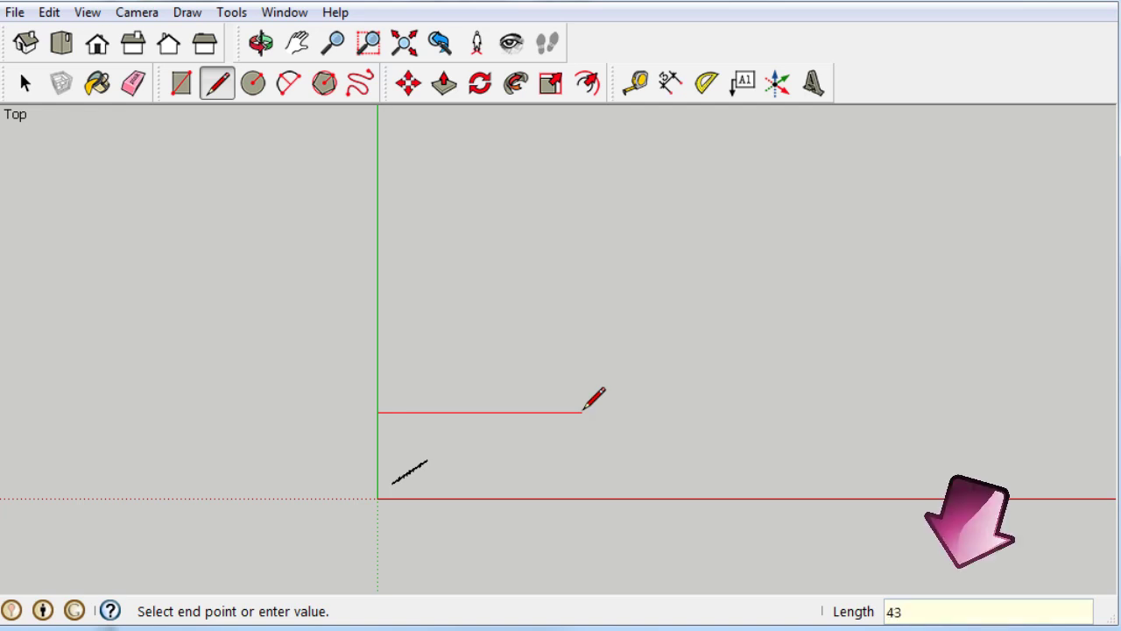
{"action": "type", "text": "'"}
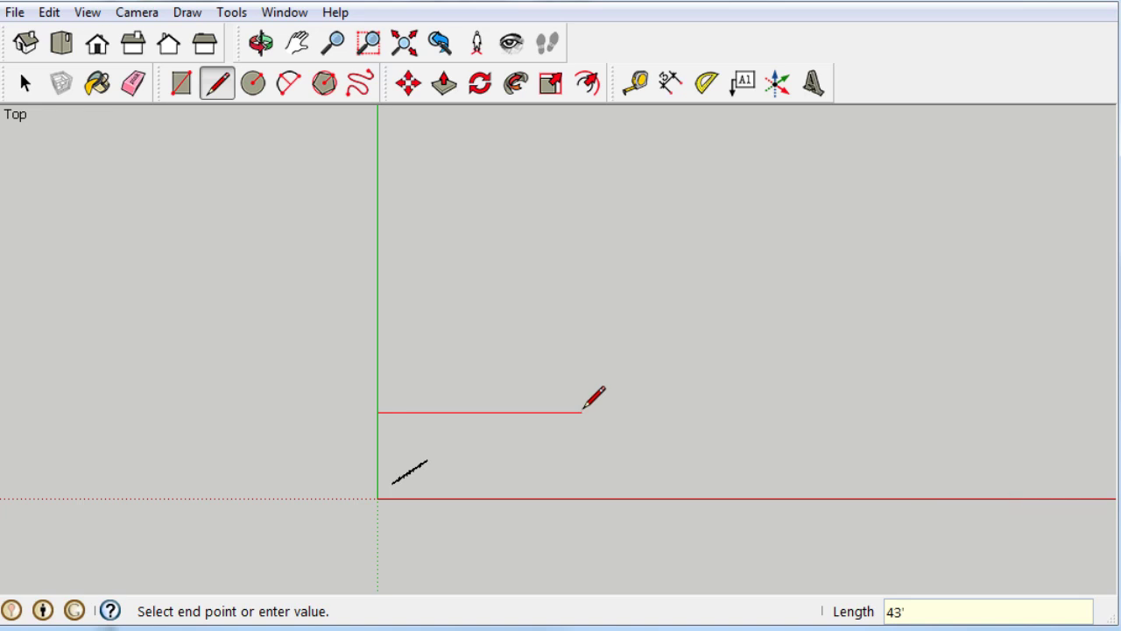
{"action": "key", "text": "Return"}
{"action": "key", "text": "Escape"}
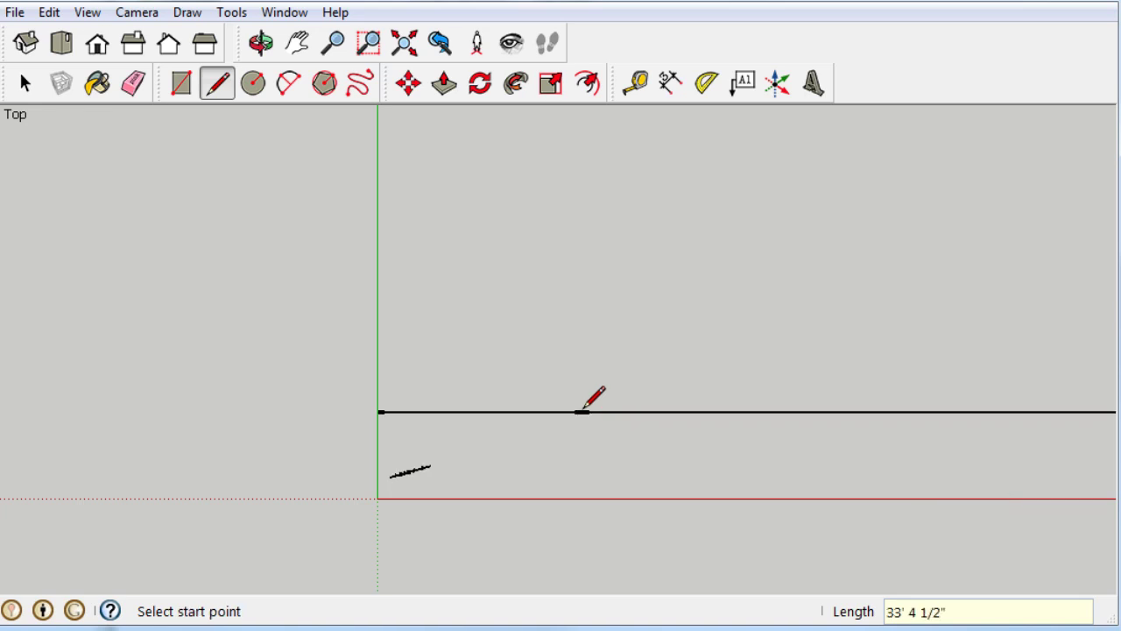
Draw a 36' line downward parallel to the green axis from the far end of the 43' line.
{"action": "scroll", "coordinate": [814, 450], "scroll_direction": "down", "scroll_amount": 1}
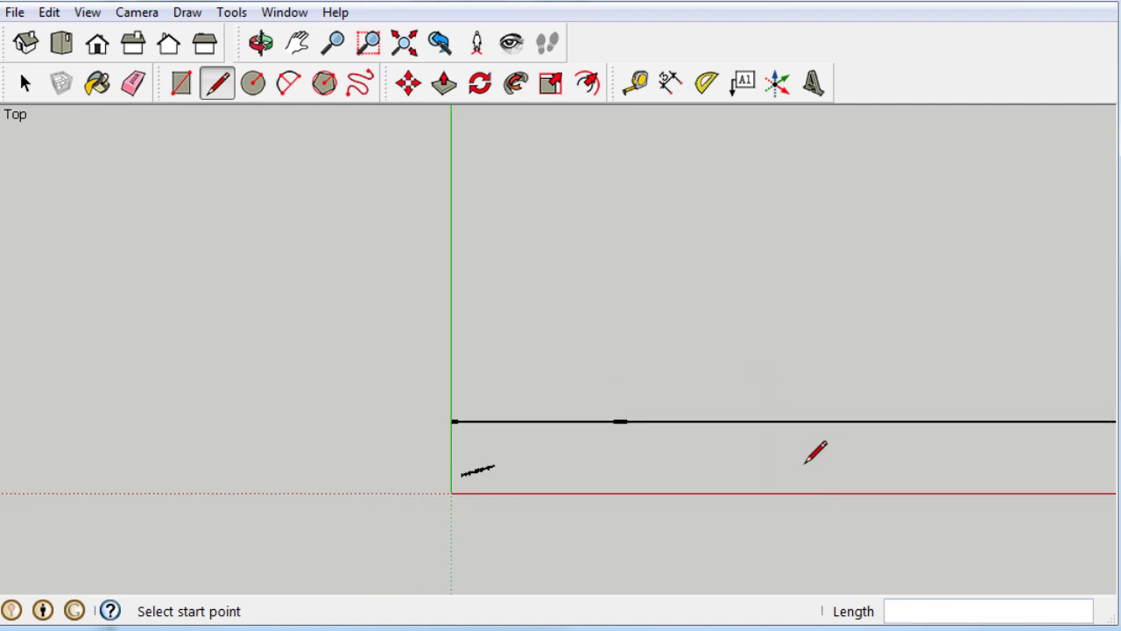
{"action": "scroll", "coordinate": [52, 434], "scroll_direction": "down", "scroll_amount": 2}
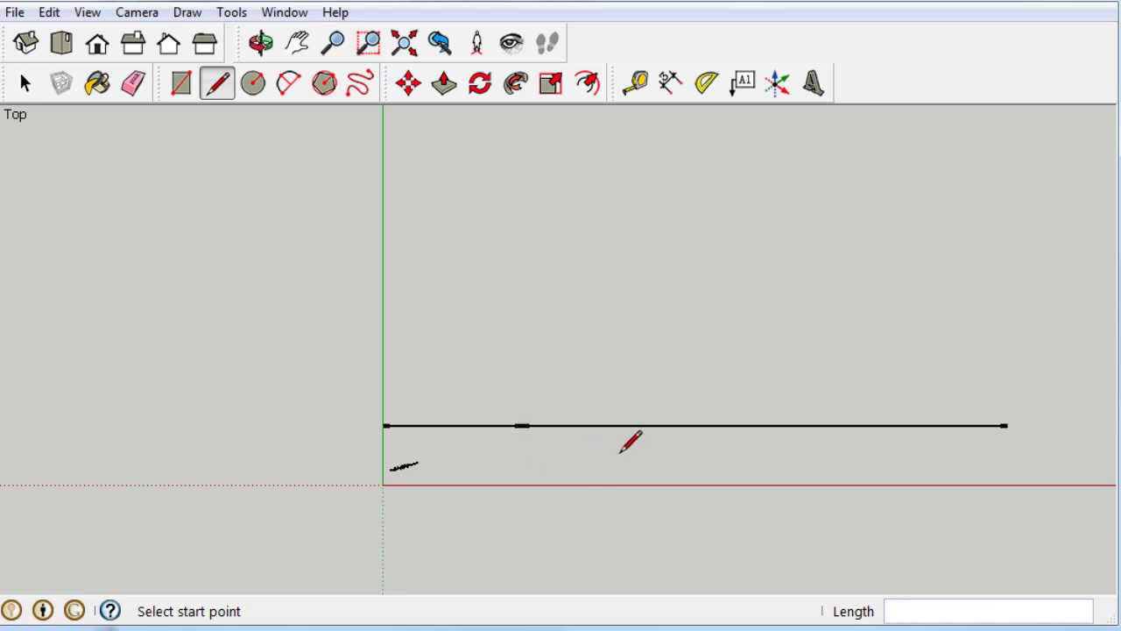
{"action": "key", "text": "h"}
{"action": "left_click_drag", "start_coordinate": [865, 493], "coordinate": [736, 291]}
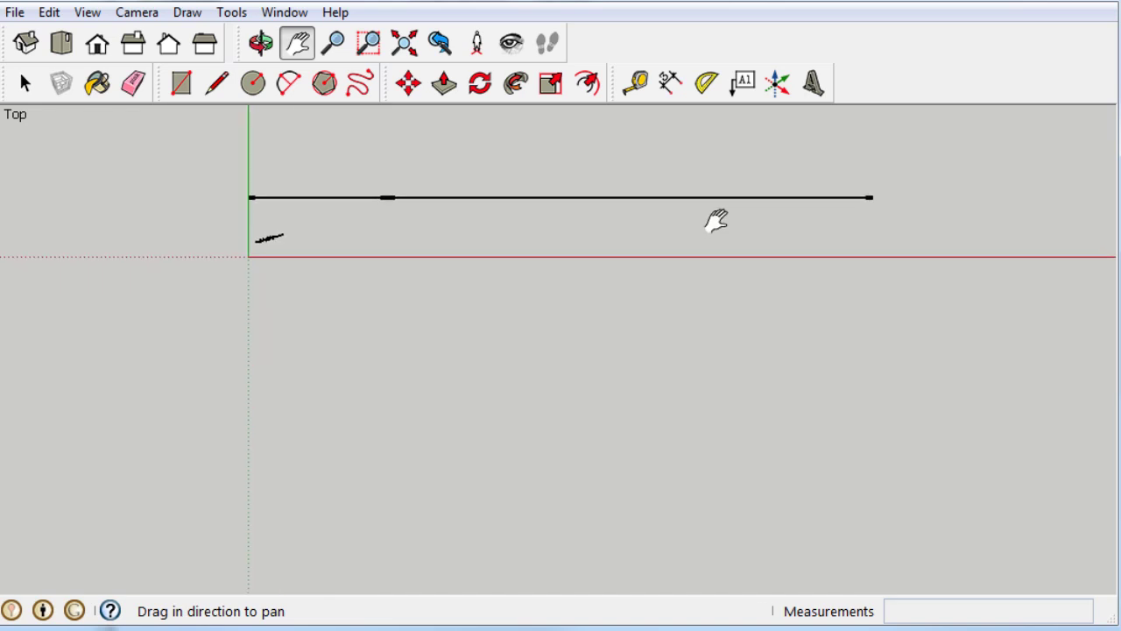
{"action": "key", "text": "l"}
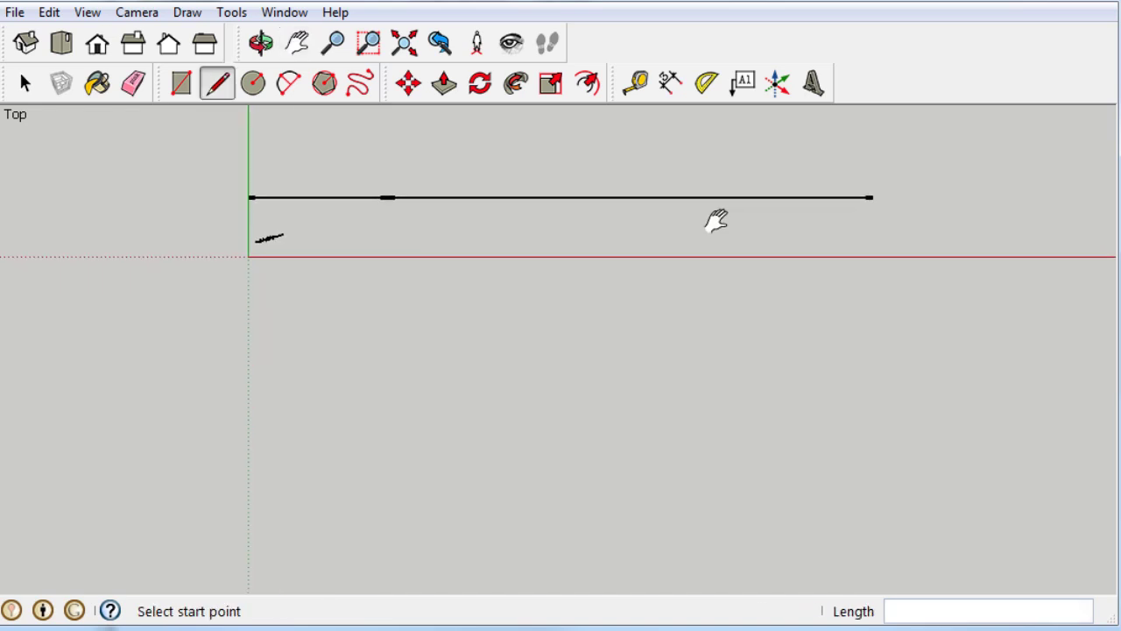
{"action": "left_click", "coordinate": [872, 197]}
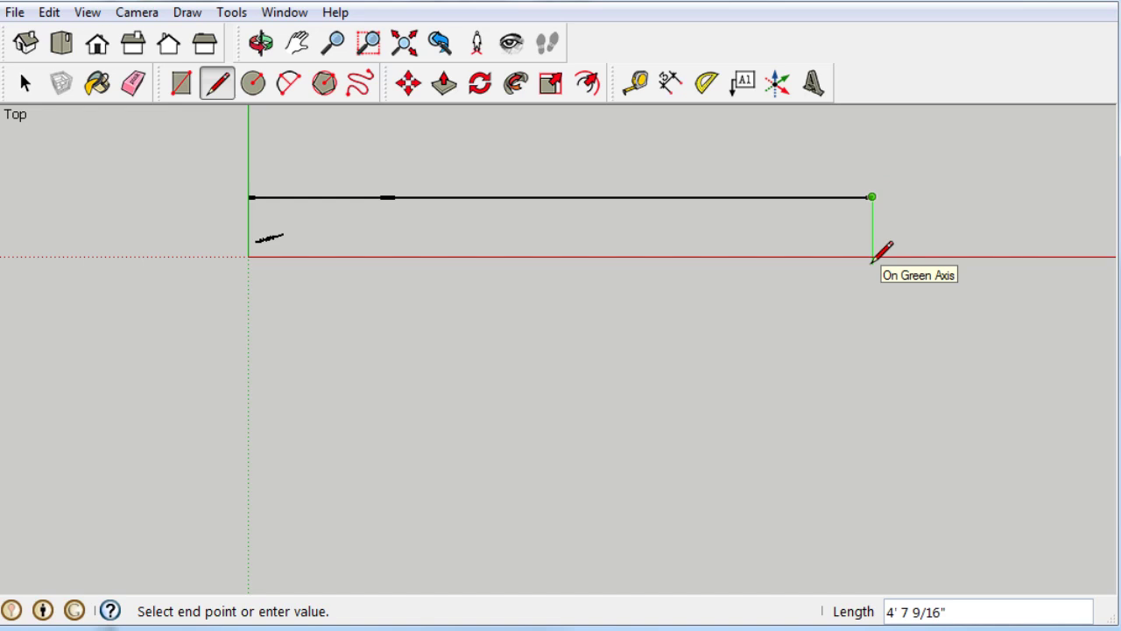
{"action": "type", "text": "36'"}
{"action": "key", "text": "Return"}
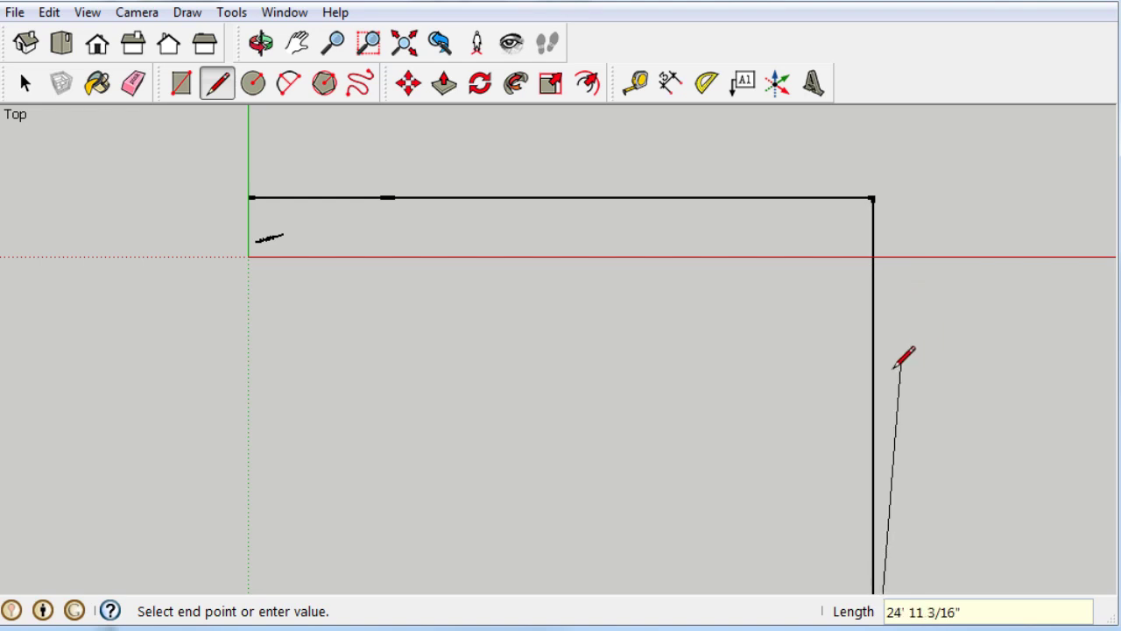
Draw a 24' line down the green axis from the 43' line's free end, continuing with an 18'2" line parallel to the red axis.
{"action": "key", "text": "h"}
{"action": "left_click_drag", "start_coordinate": [823, 473], "coordinate": [850, 371]}
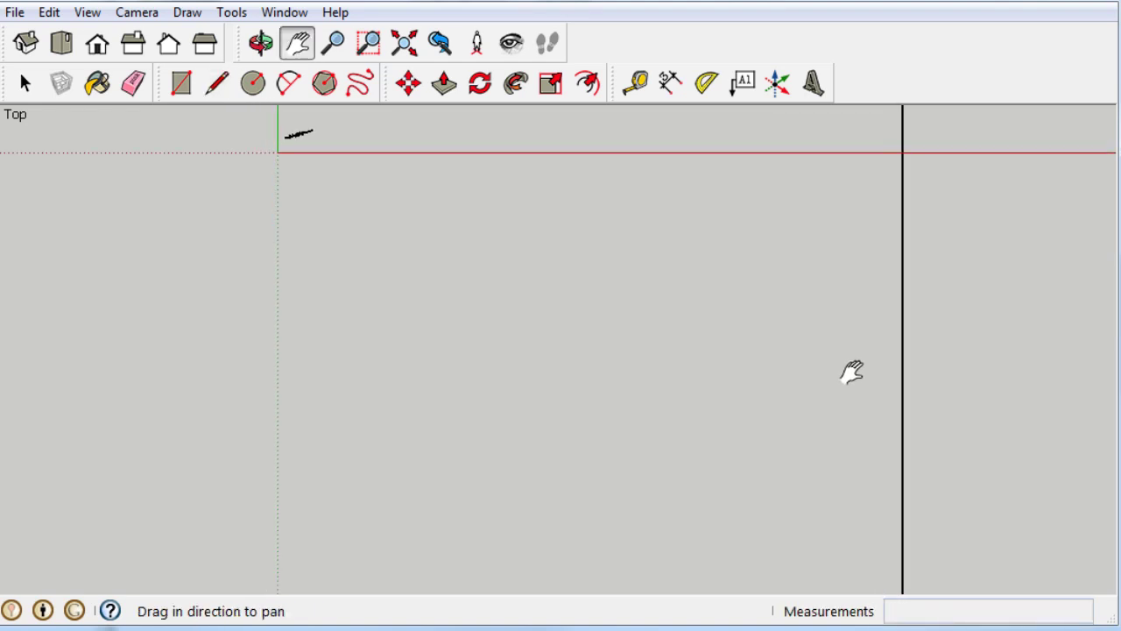
{"action": "scroll", "coordinate": [828, 375], "scroll_direction": "down", "scroll_amount": 2}
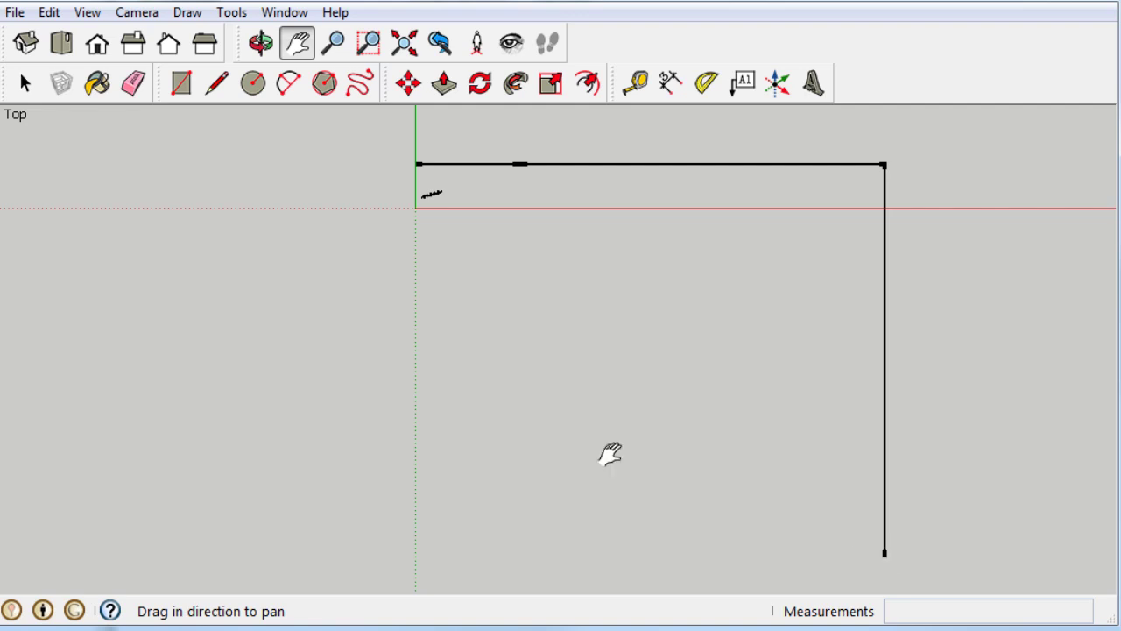
{"action": "key", "text": "Escape"}
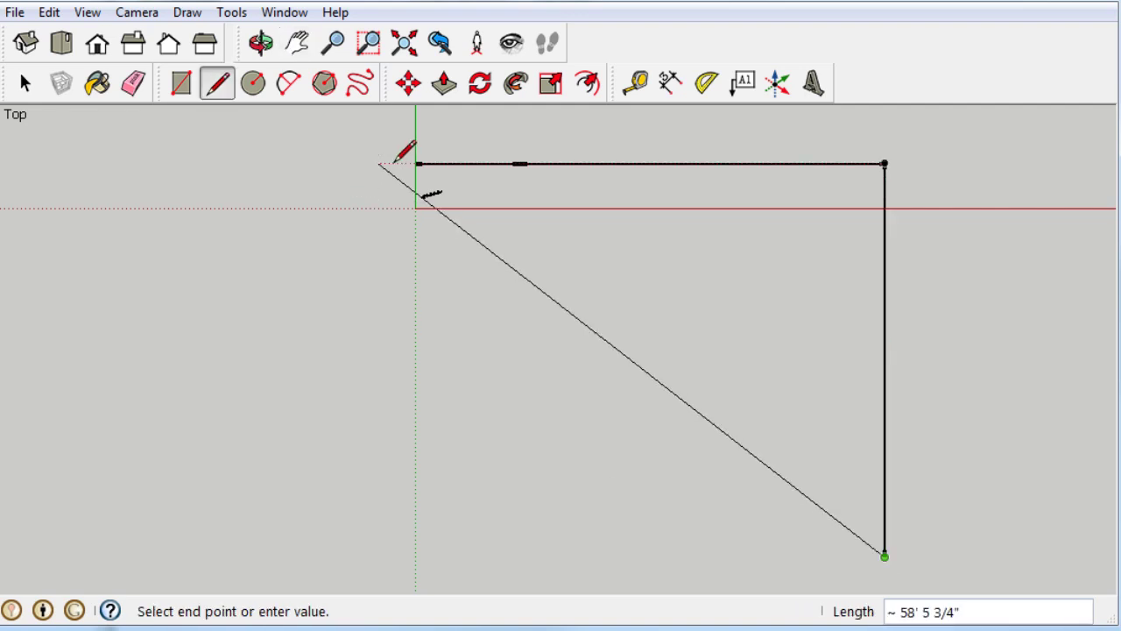
{"action": "key", "text": "Escape"}
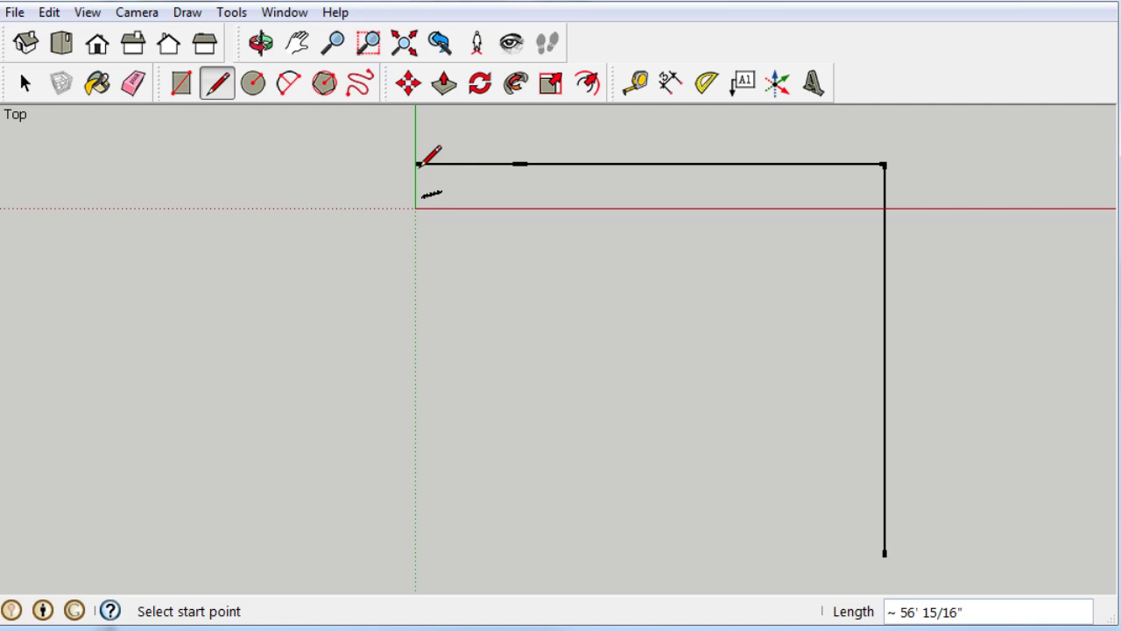
{"action": "left_click", "coordinate": [416, 164]}
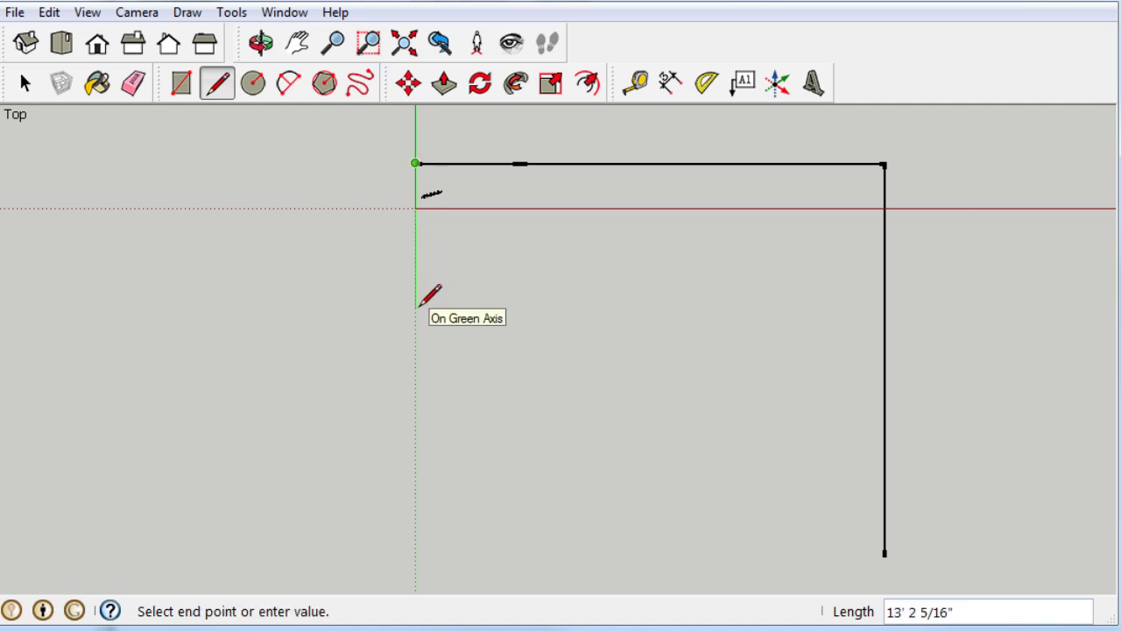
{"action": "type", "text": "34"}
{"action": "key", "text": "BackSpace"}
{"action": "key", "text": "BackSpace"}
{"action": "key", "text": "BackSpace"}
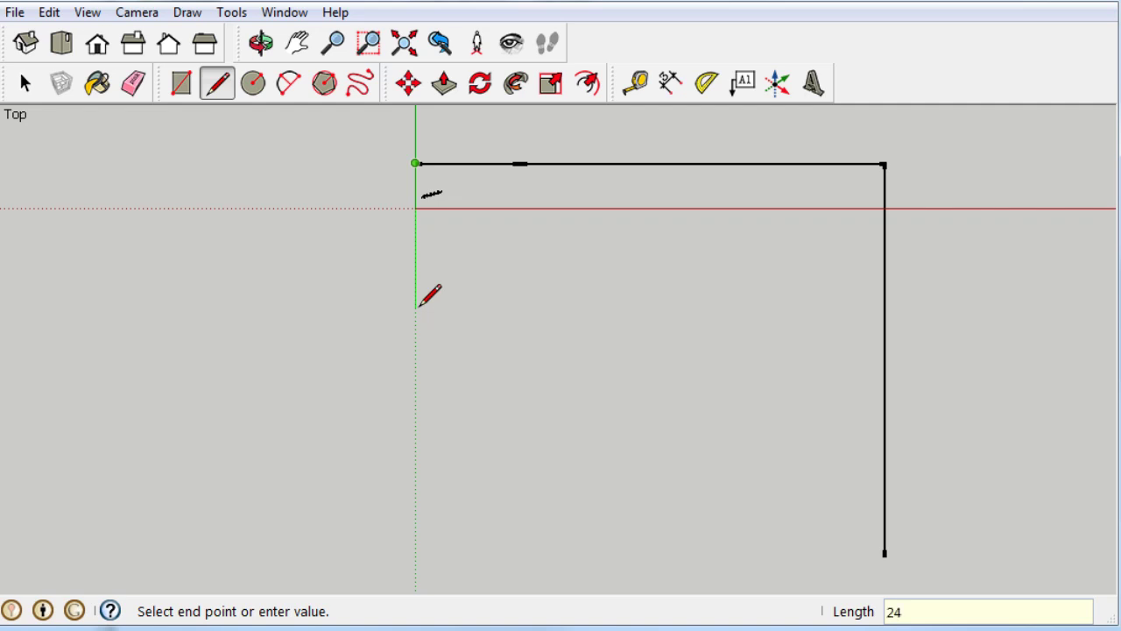
{"action": "key", "text": "Return"}
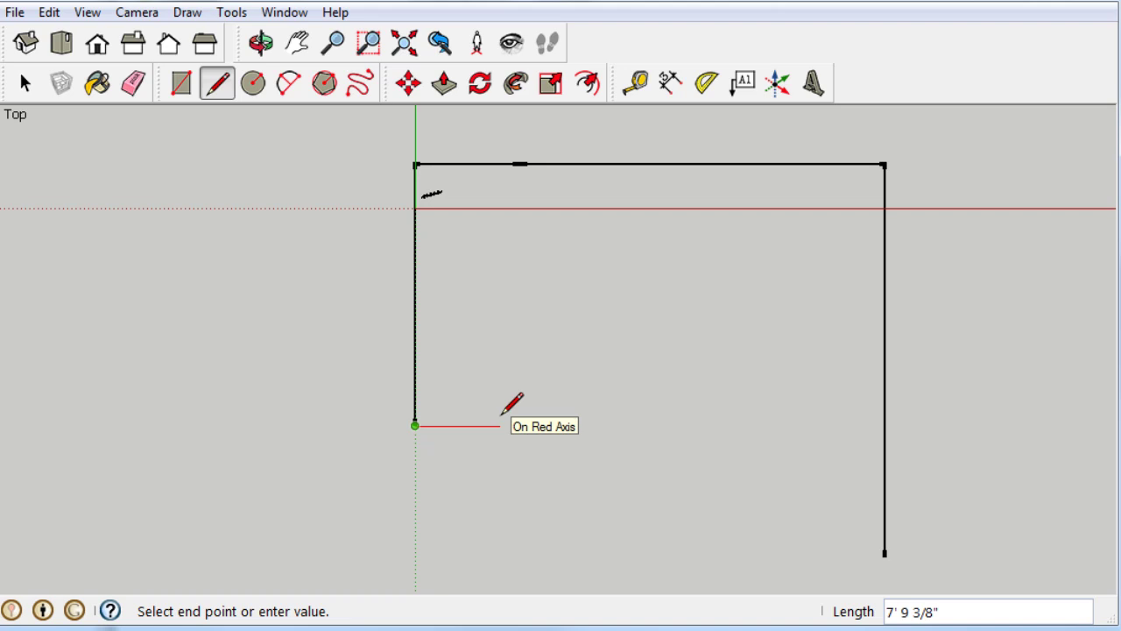
{"action": "type", "text": "18'2\""}
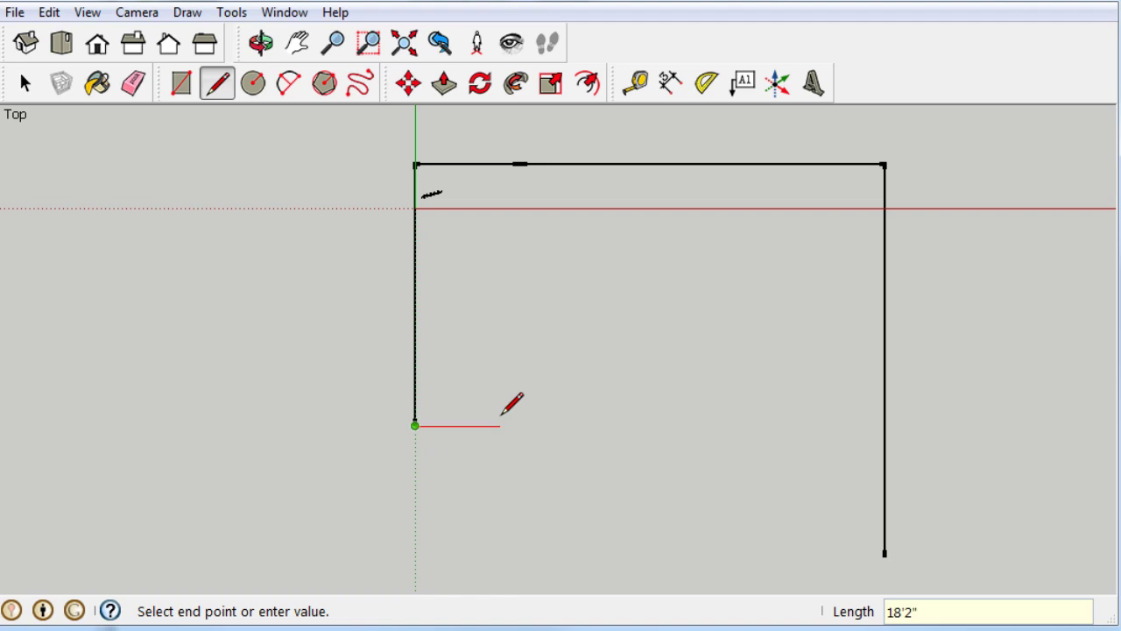
{"action": "key", "text": "Return"}
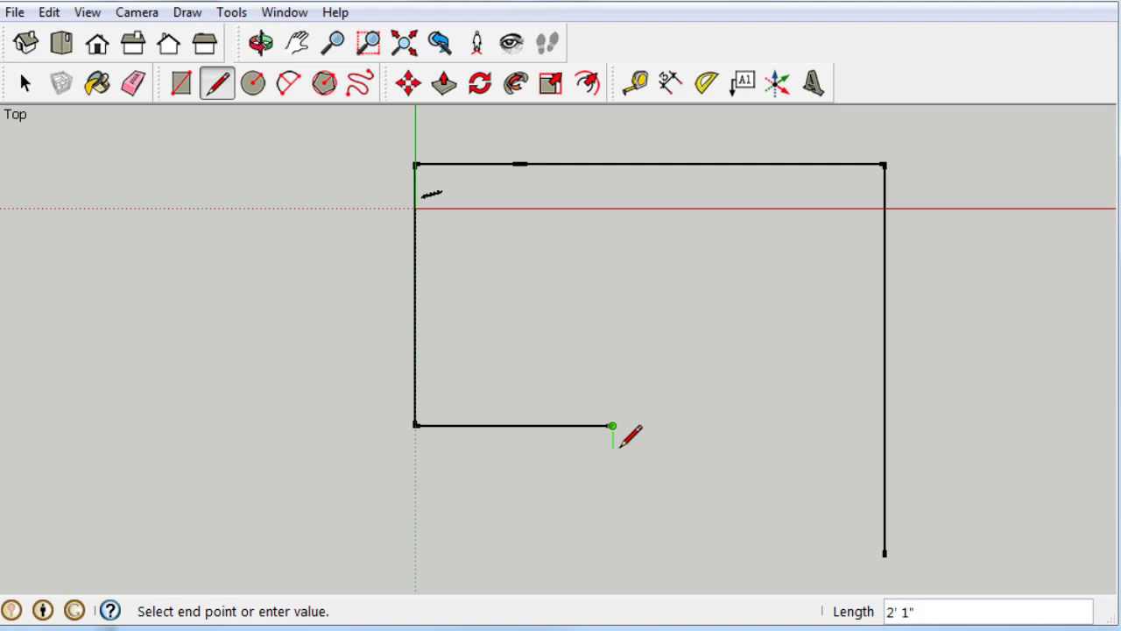
{"action": "left_click", "coordinate": [614, 488]}
{"action": "key", "text": "Escape"}
{"action": "key", "text": "ctrl+z"}
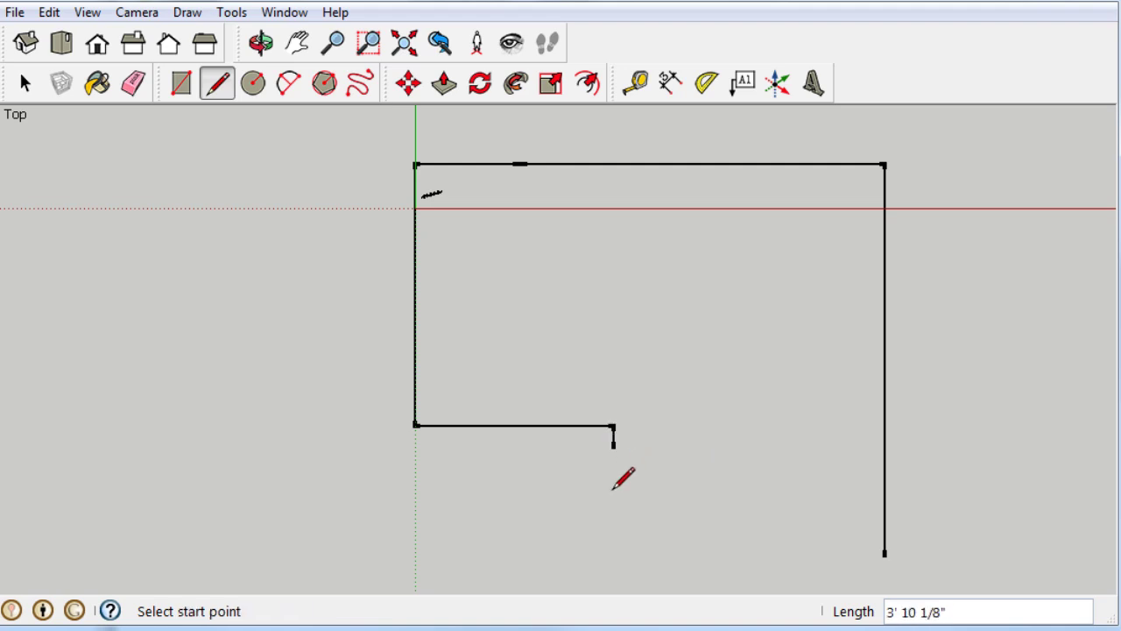
{"action": "key", "text": "ctrl+z"}
Close the L-shaped outline with a line down from the 18'2" line's end and a line across to the 36' line's lower end.
{"action": "left_click", "coordinate": [612, 426]}
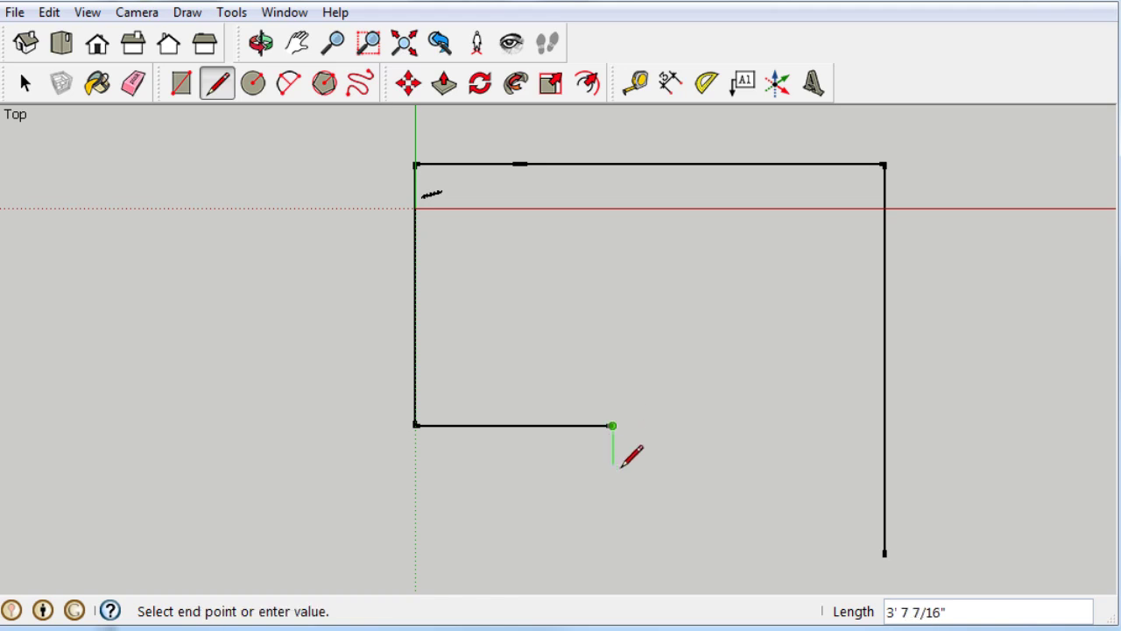
{"action": "double_click", "coordinate": [618, 553]}
{"action": "left_click", "coordinate": [613, 553]}
{"action": "left_click", "coordinate": [885, 553]}
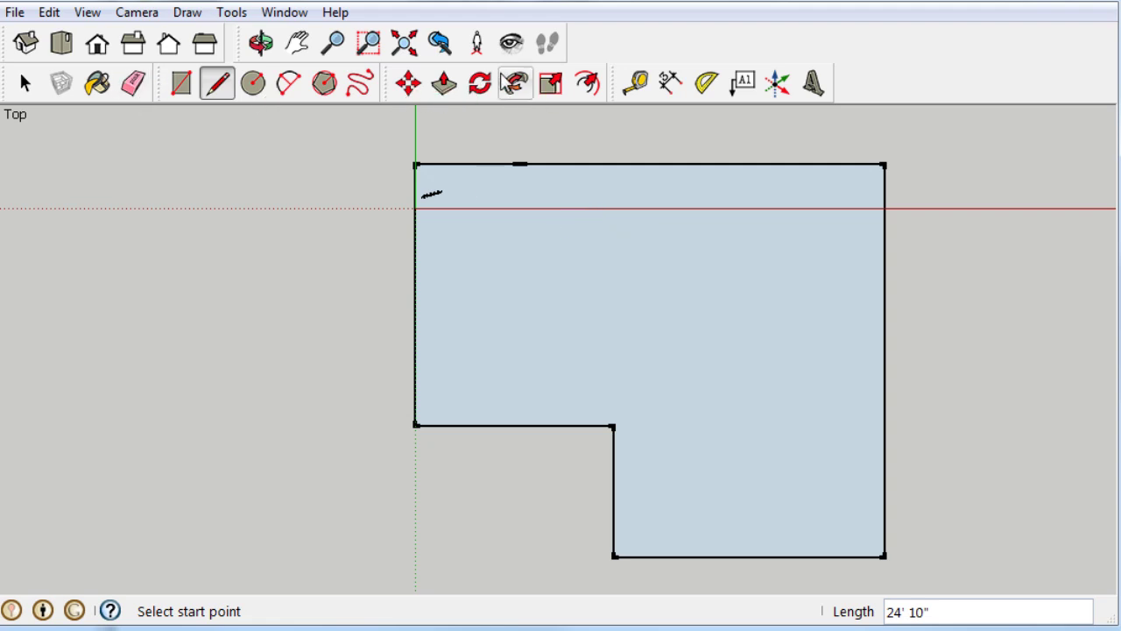
Offset the L-shaped floor outline 6" outward in the Top view to form the wall thickness.
{"action": "left_click", "coordinate": [261, 43]}
{"action": "left_click_drag", "start_coordinate": [549, 331], "coordinate": [438, 8]}
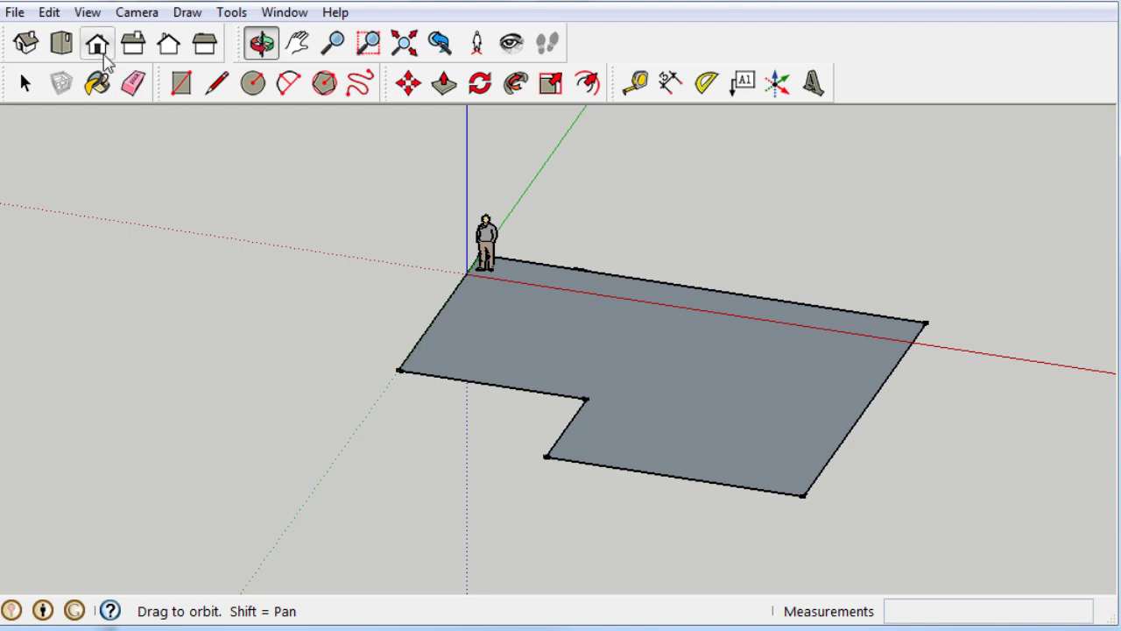
{"action": "left_click", "coordinate": [61, 46]}
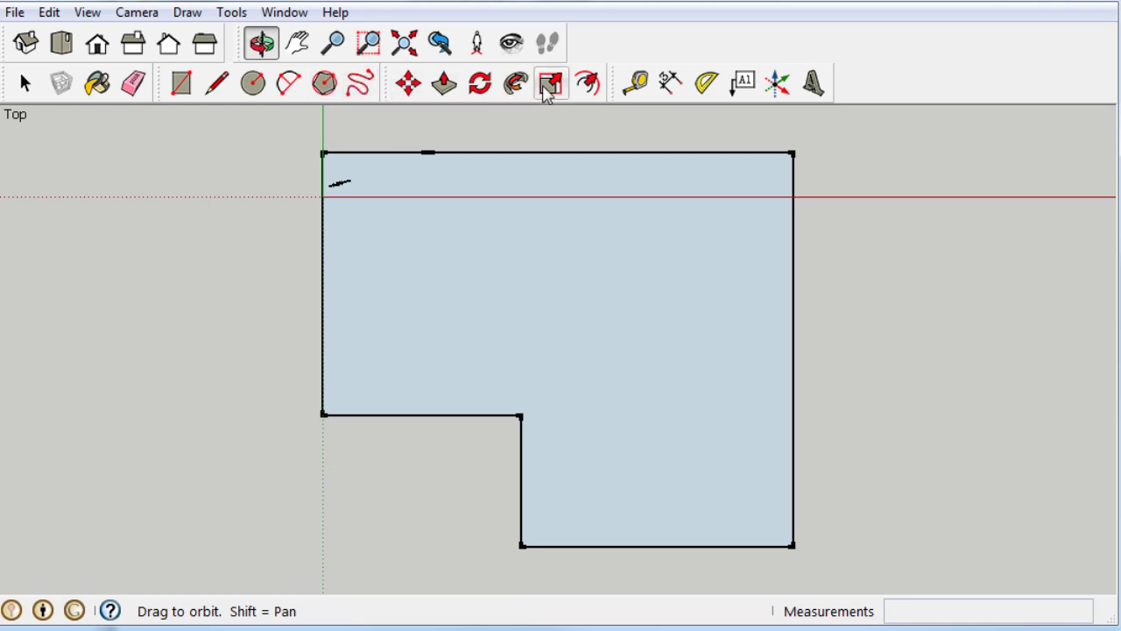
{"action": "left_click", "coordinate": [587, 84]}
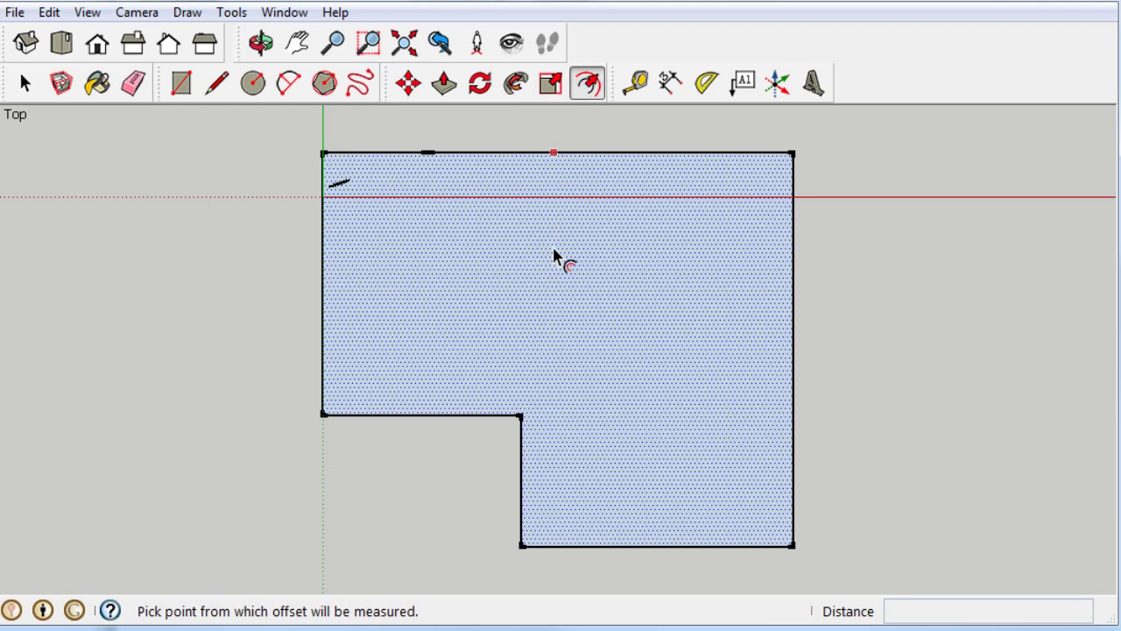
{"action": "left_click", "coordinate": [555, 296]}
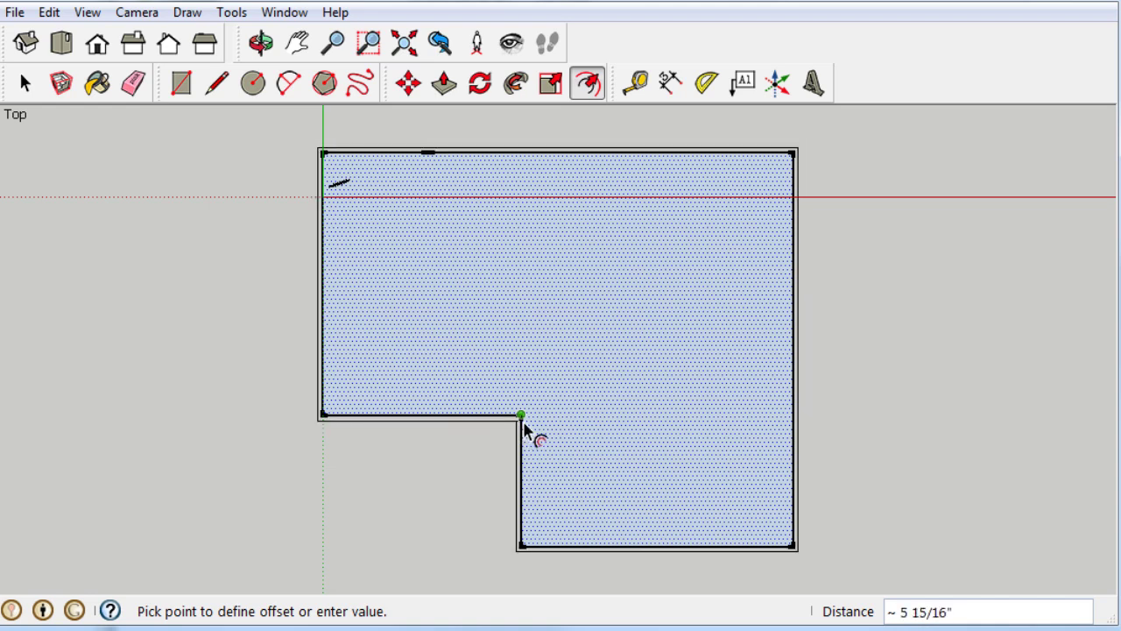
{"action": "type", "text": "6"}
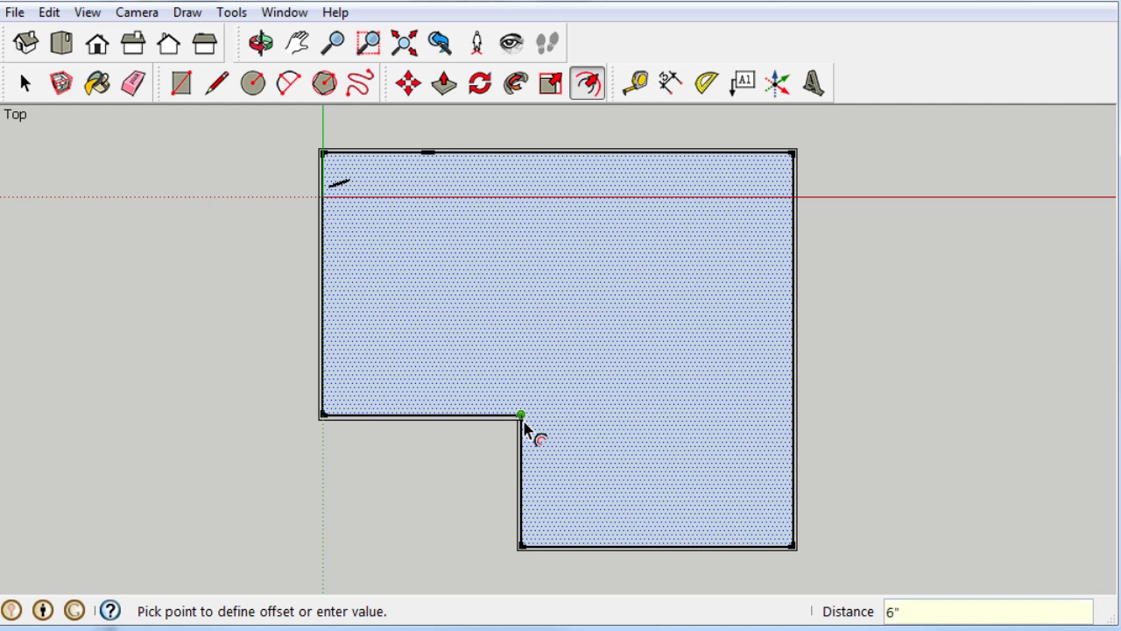
{"action": "key", "text": "Return"}
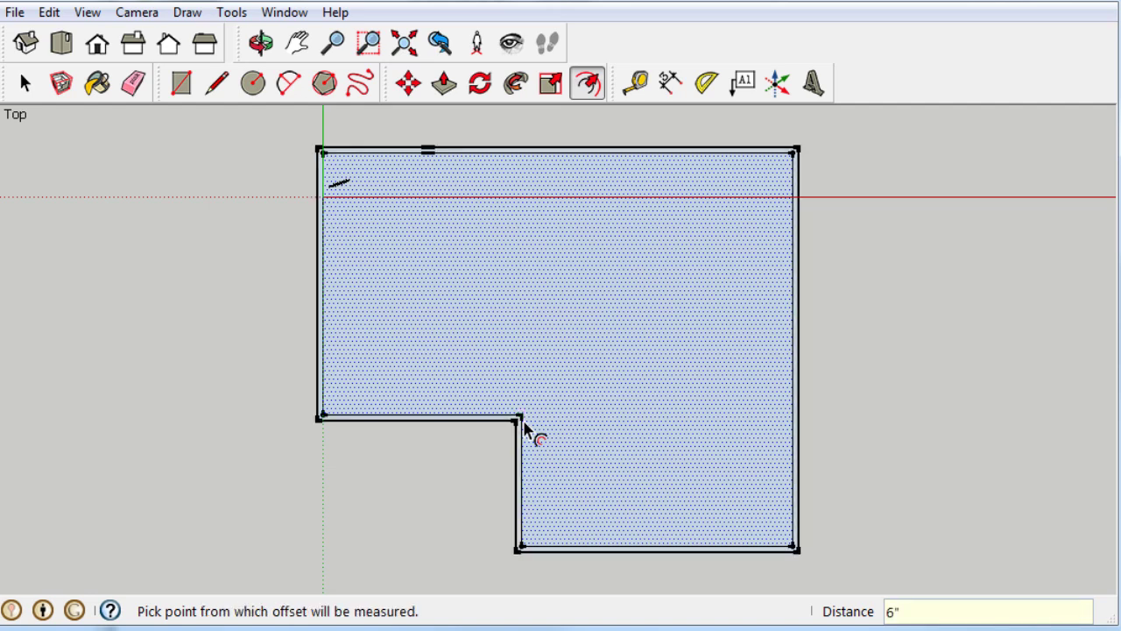
{"action": "key", "text": "Escape"}
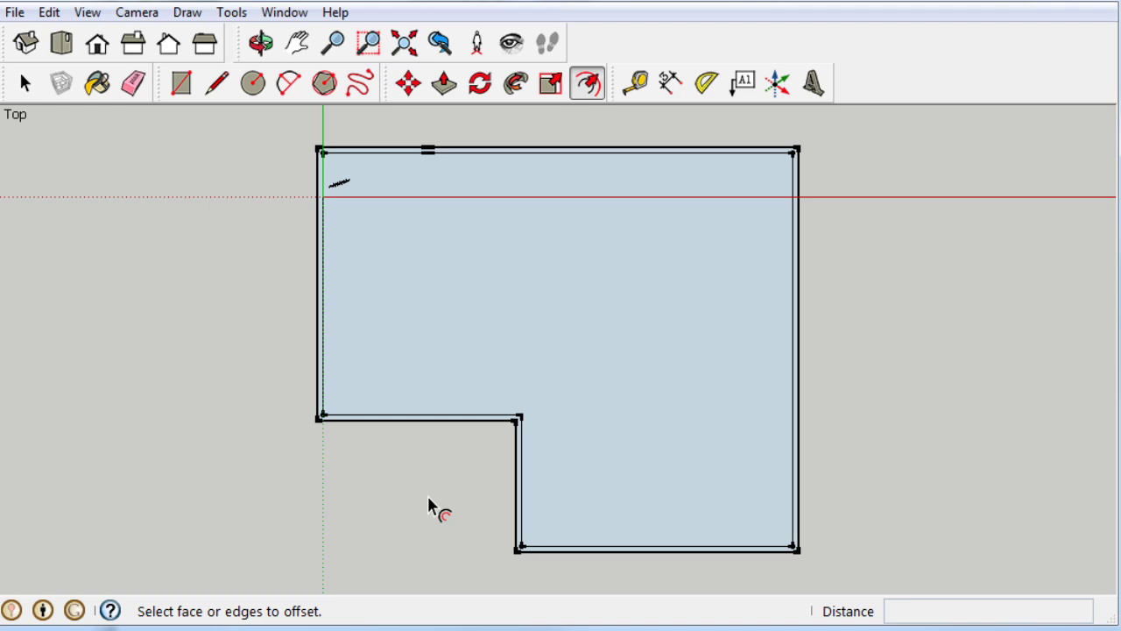
Push/Pull the narrow wall strip around the floor upward by 7'6".
{"action": "key", "text": "o"}
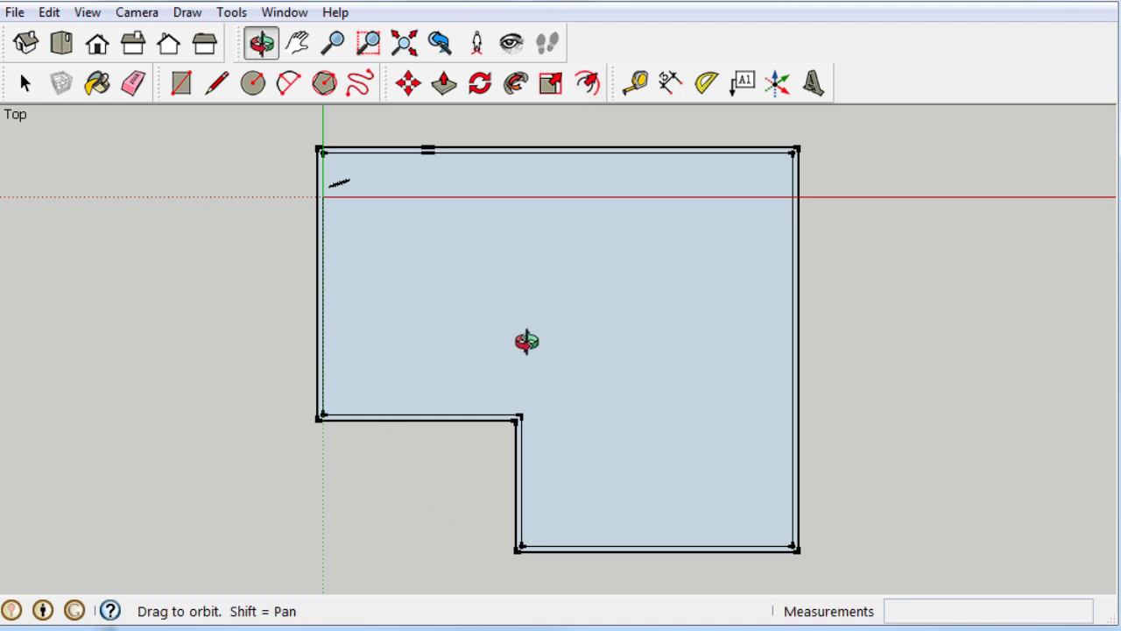
{"action": "left_click_drag", "start_coordinate": [558, 365], "coordinate": [22, 123]}
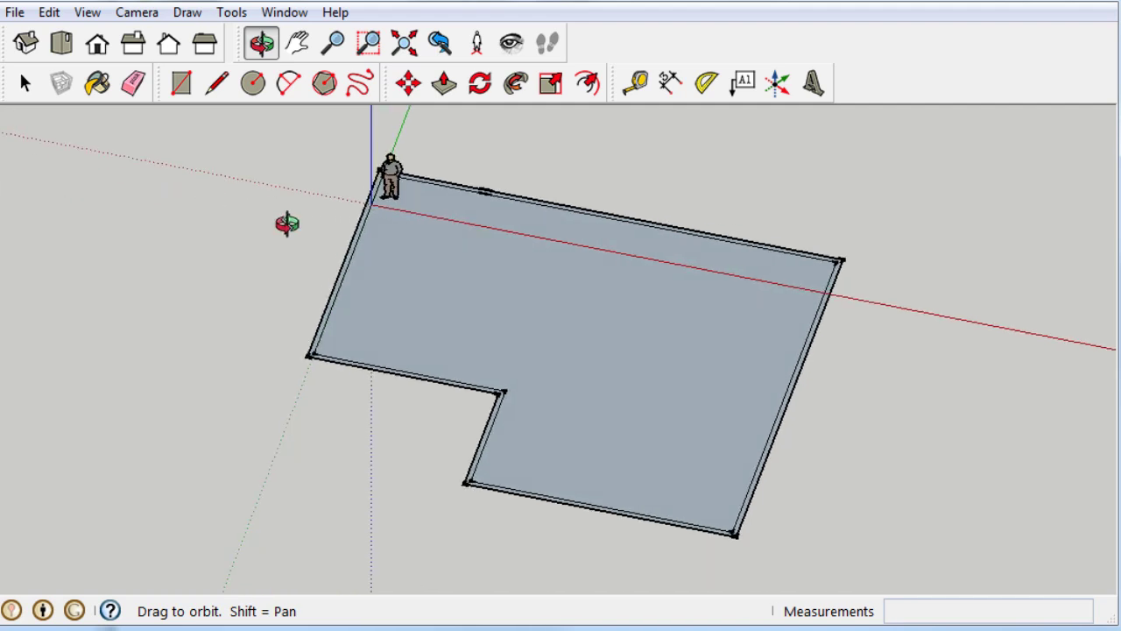
{"action": "scroll", "coordinate": [404, 209], "scroll_direction": "up", "scroll_amount": 5}
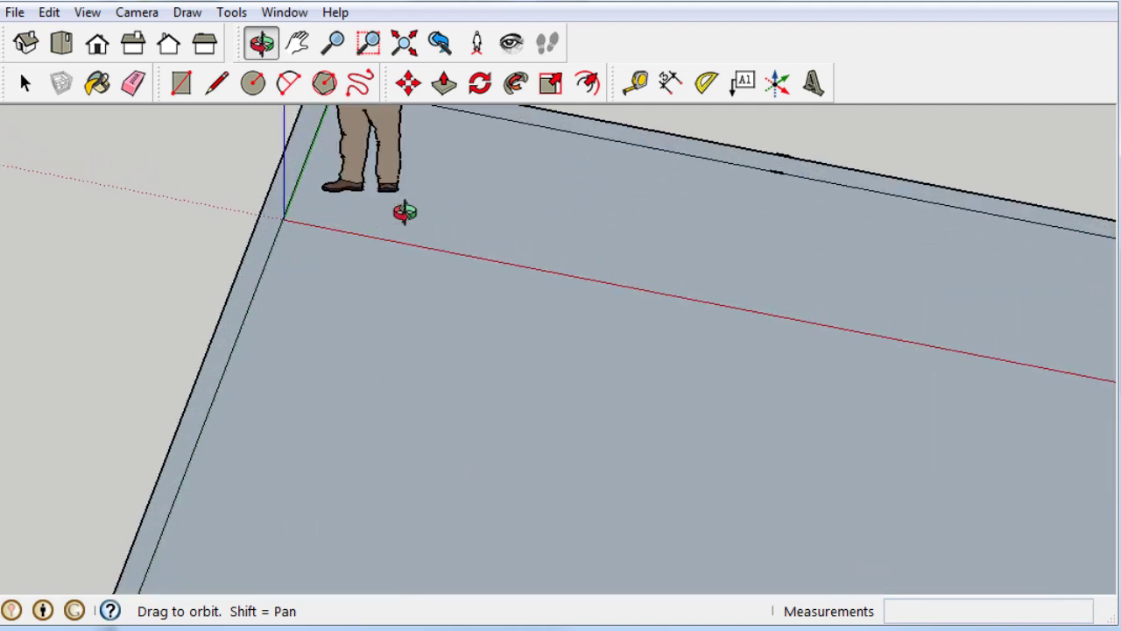
{"action": "key", "text": "h"}
{"action": "left_click_drag", "start_coordinate": [400, 216], "coordinate": [490, 321]}
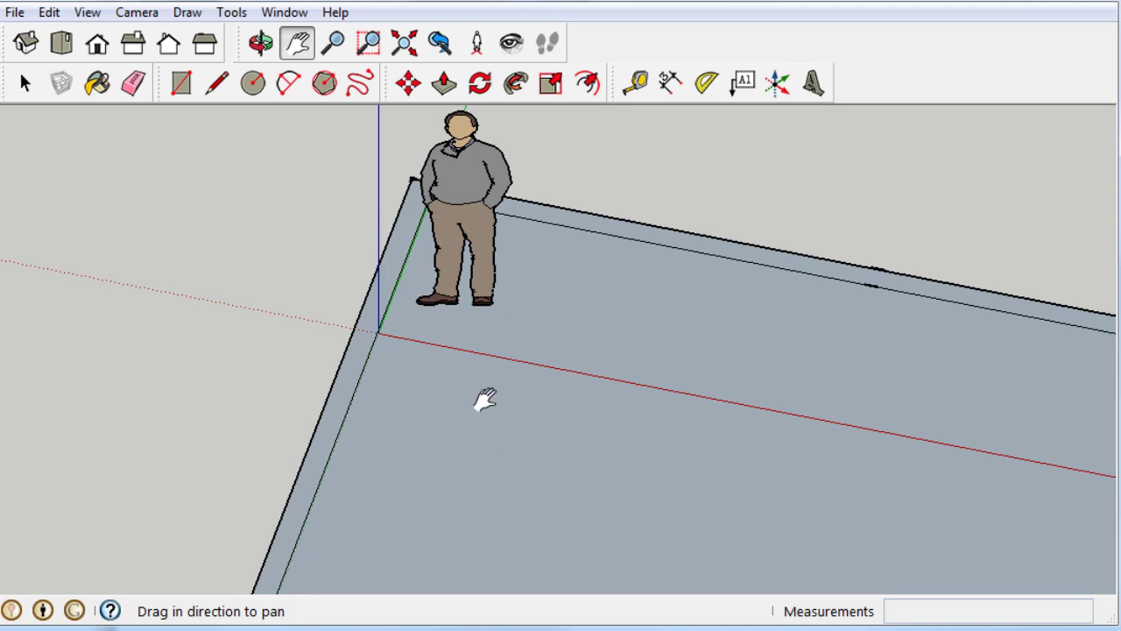
{"action": "left_click", "coordinate": [261, 43]}
{"action": "left_click_drag", "start_coordinate": [458, 372], "coordinate": [395, 321]}
{"action": "scroll", "coordinate": [395, 320], "scroll_direction": "down", "scroll_amount": 3}
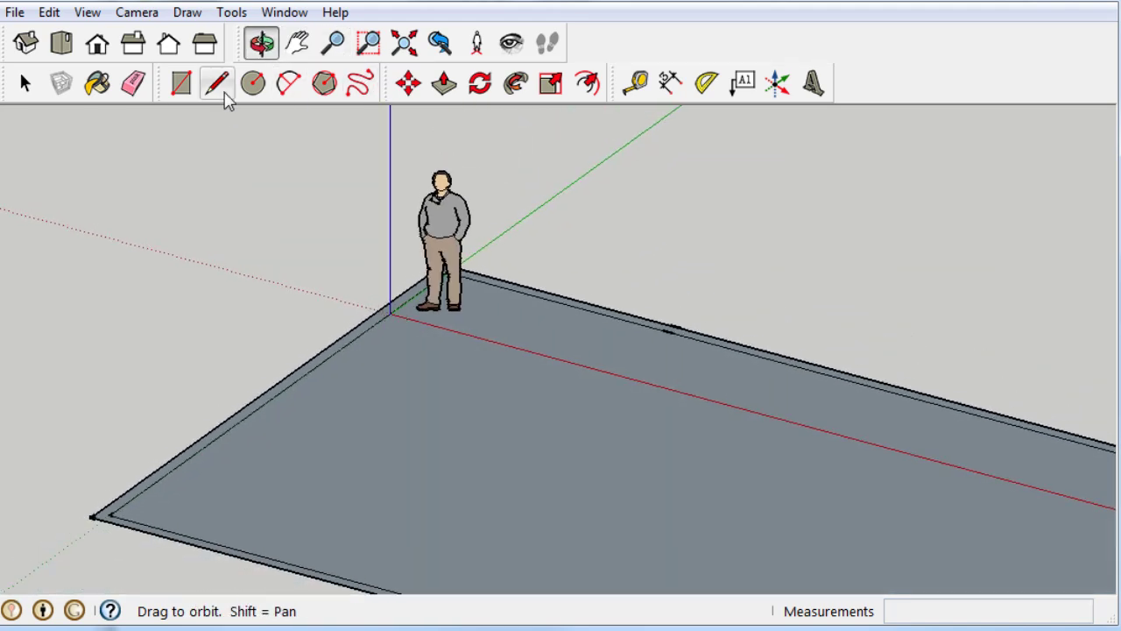
{"action": "left_click", "coordinate": [445, 83]}
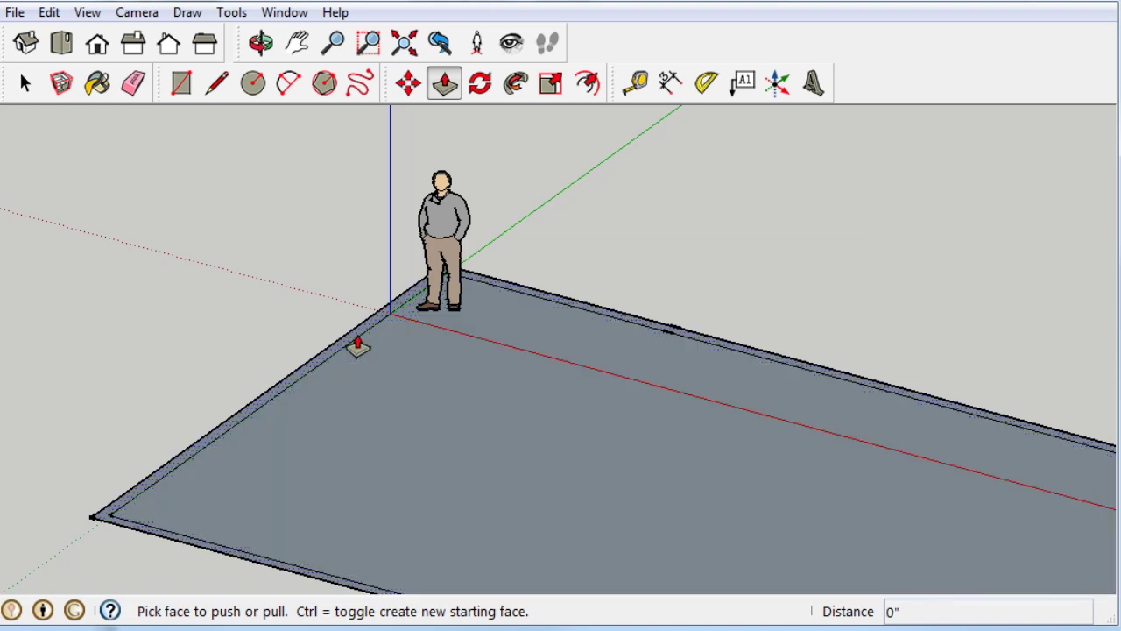
{"action": "left_click", "coordinate": [358, 347]}
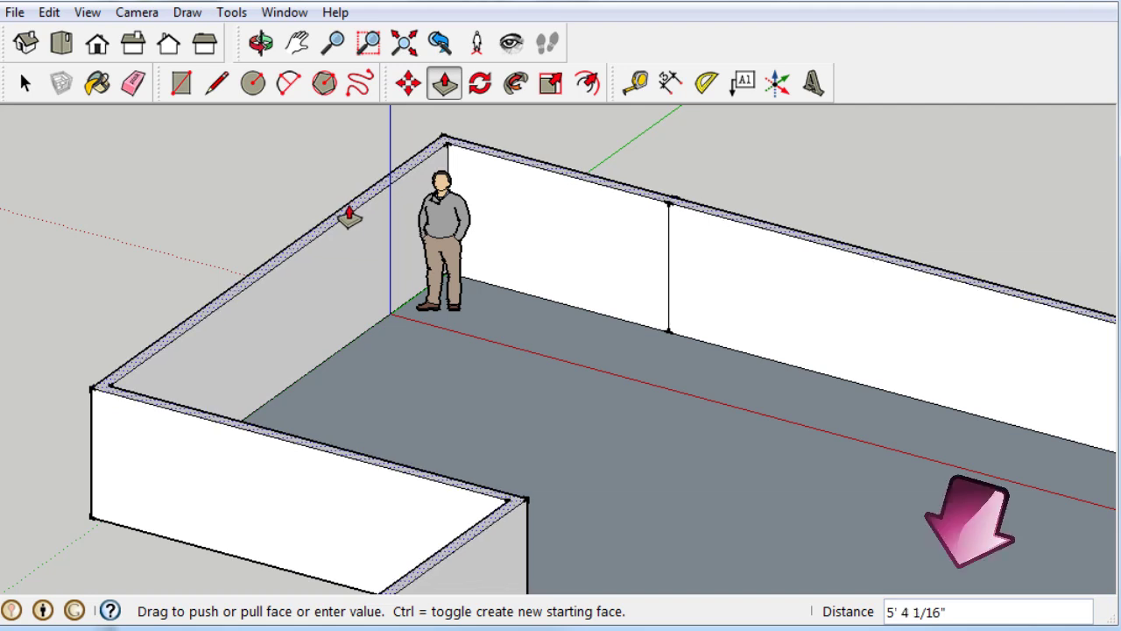
{"action": "type", "text": "7'6"}
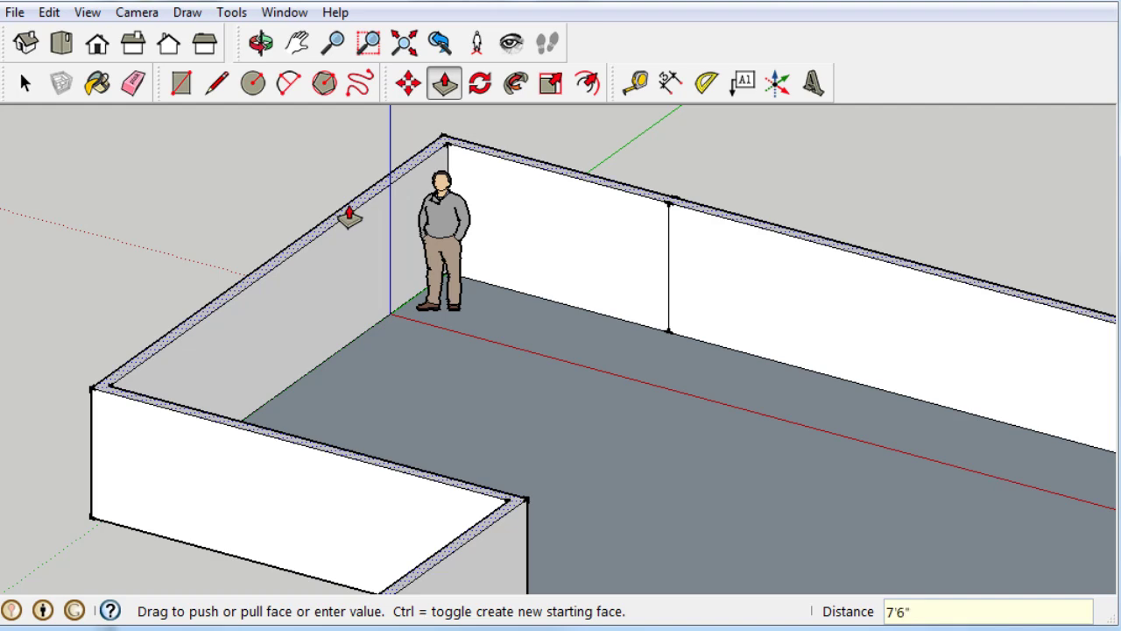
{"action": "key", "text": "Return"}
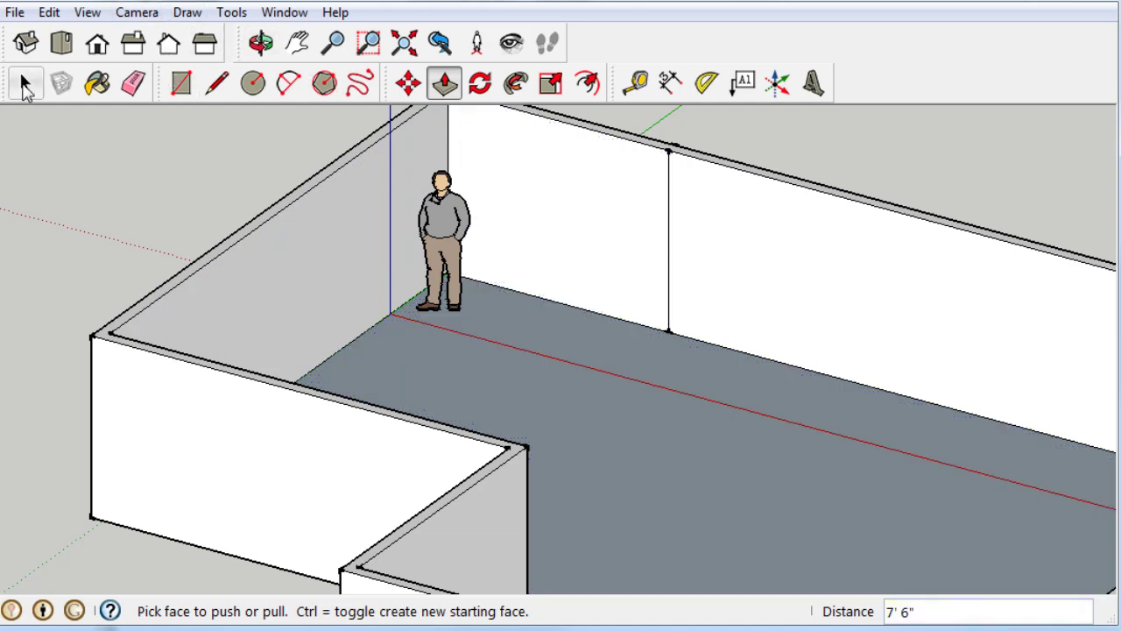
Delete the stray vertical edge on the inner face of the long back wall.
{"action": "left_click", "coordinate": [25, 84]}
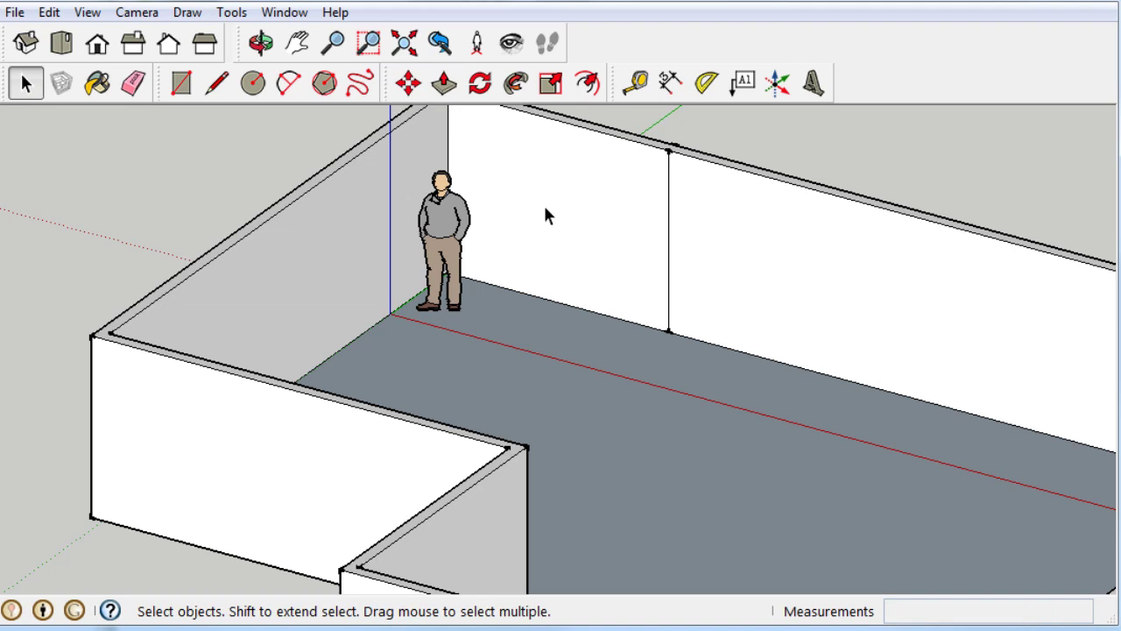
{"action": "left_click", "coordinate": [669, 242]}
{"action": "key", "text": "Delete"}
Set the camera to perspective and view the building's interior toward the corner with the person figure.
{"action": "scroll", "coordinate": [671, 320], "scroll_direction": "down", "scroll_amount": 4}
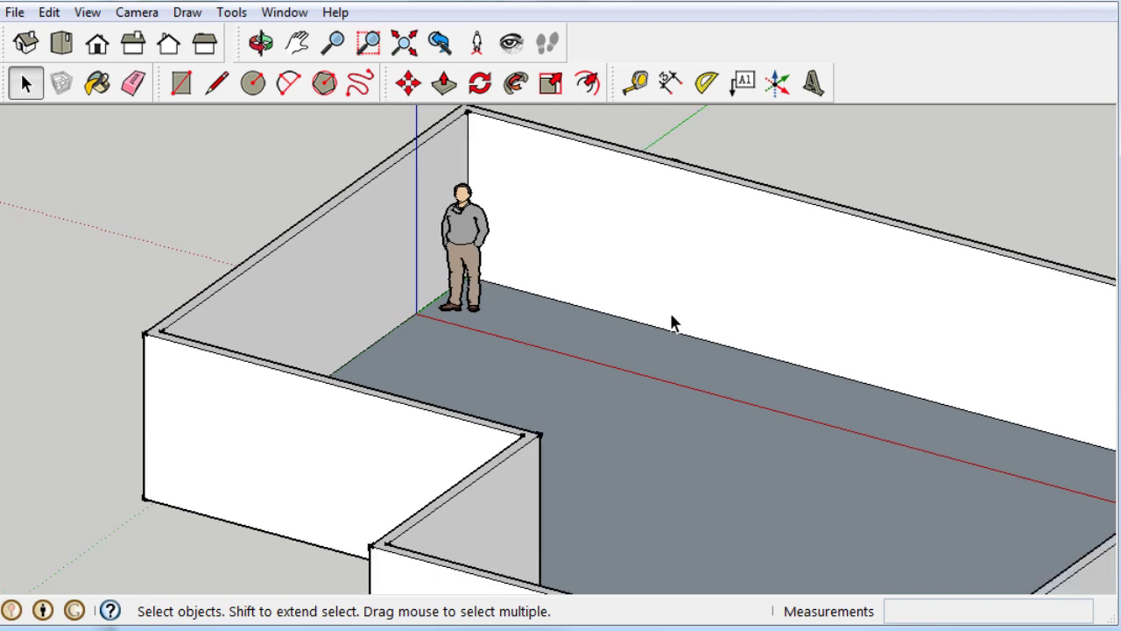
{"action": "scroll", "coordinate": [671, 323], "scroll_direction": "down", "scroll_amount": 1}
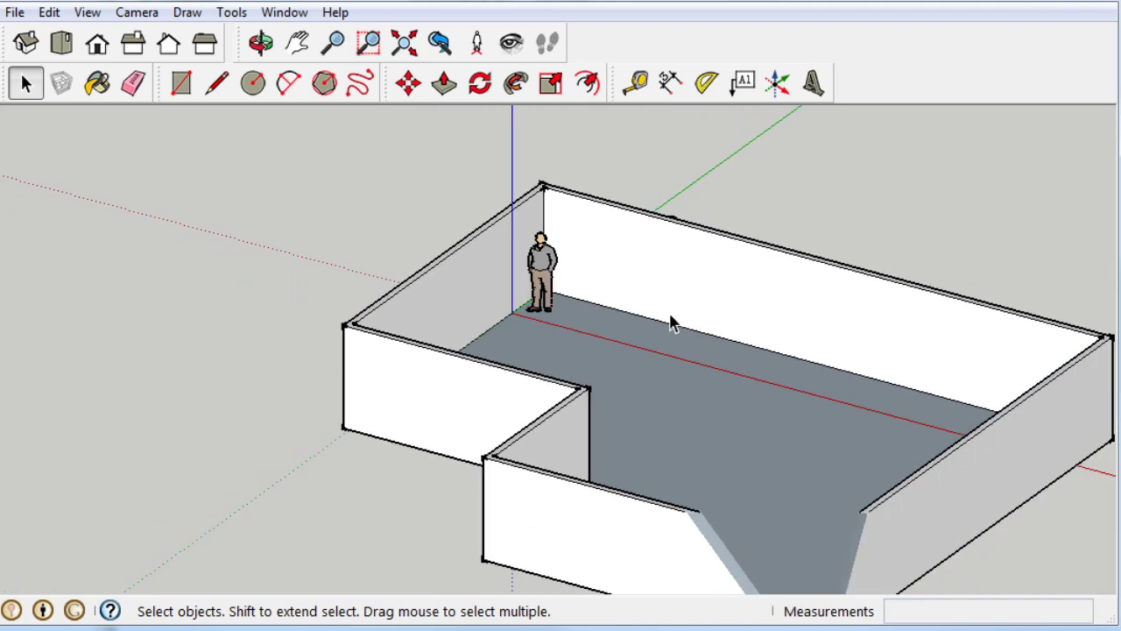
{"action": "key", "text": "h"}
{"action": "left_click_drag", "start_coordinate": [671, 324], "coordinate": [603, 274]}
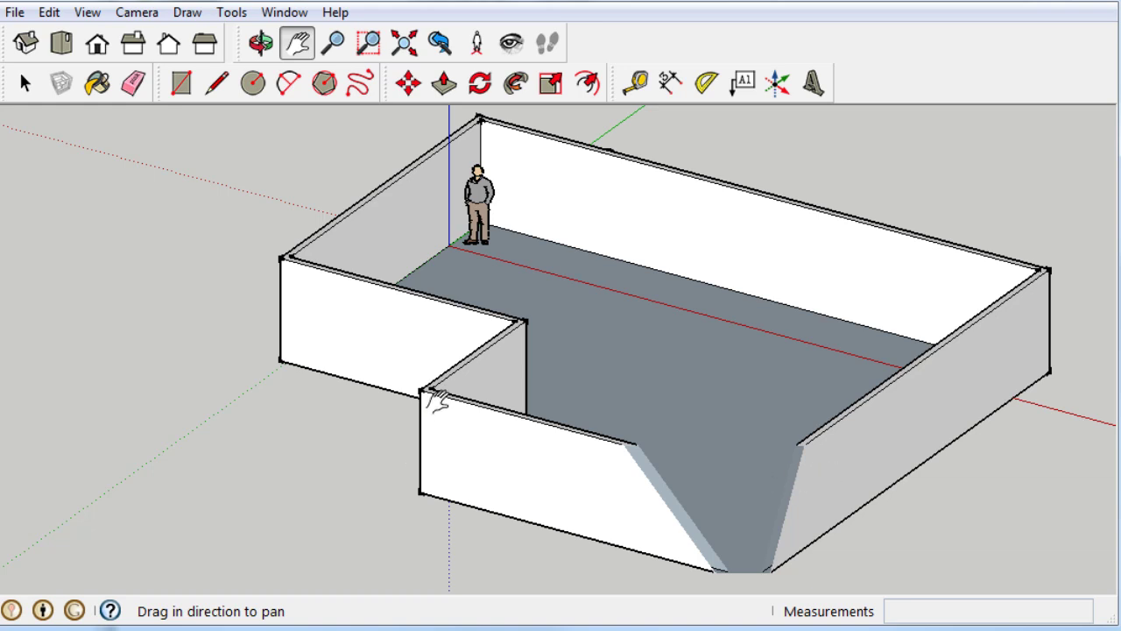
{"action": "left_click", "coordinate": [260, 42]}
{"action": "left_click_drag", "start_coordinate": [374, 382], "coordinate": [280, 371]}
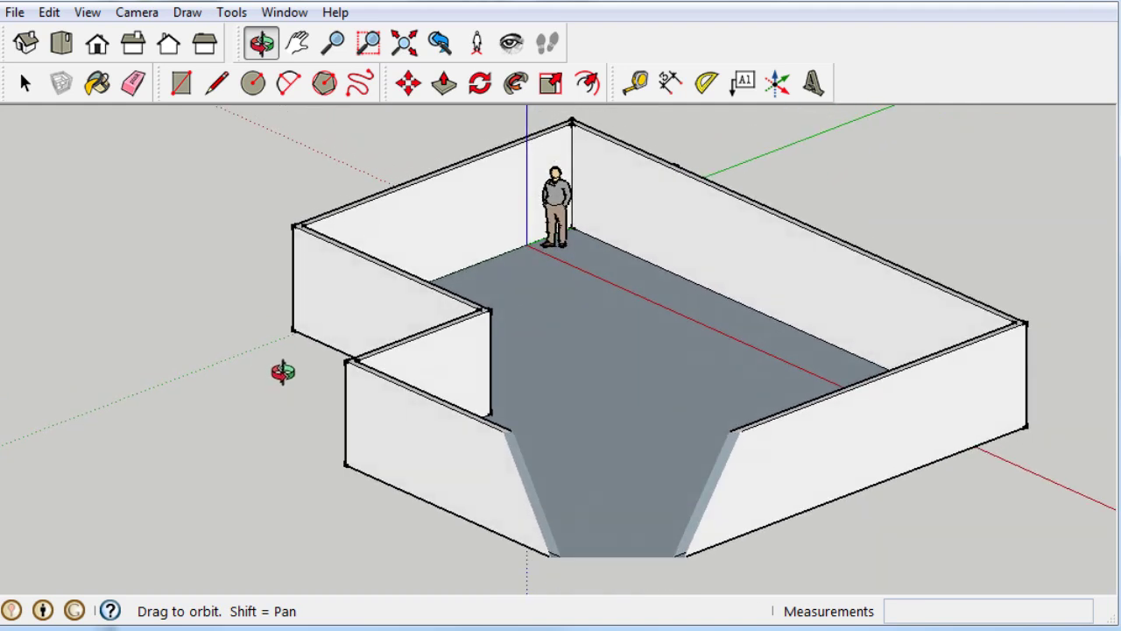
{"action": "left_click", "coordinate": [151, 14]}
{"action": "left_click", "coordinate": [175, 137]}
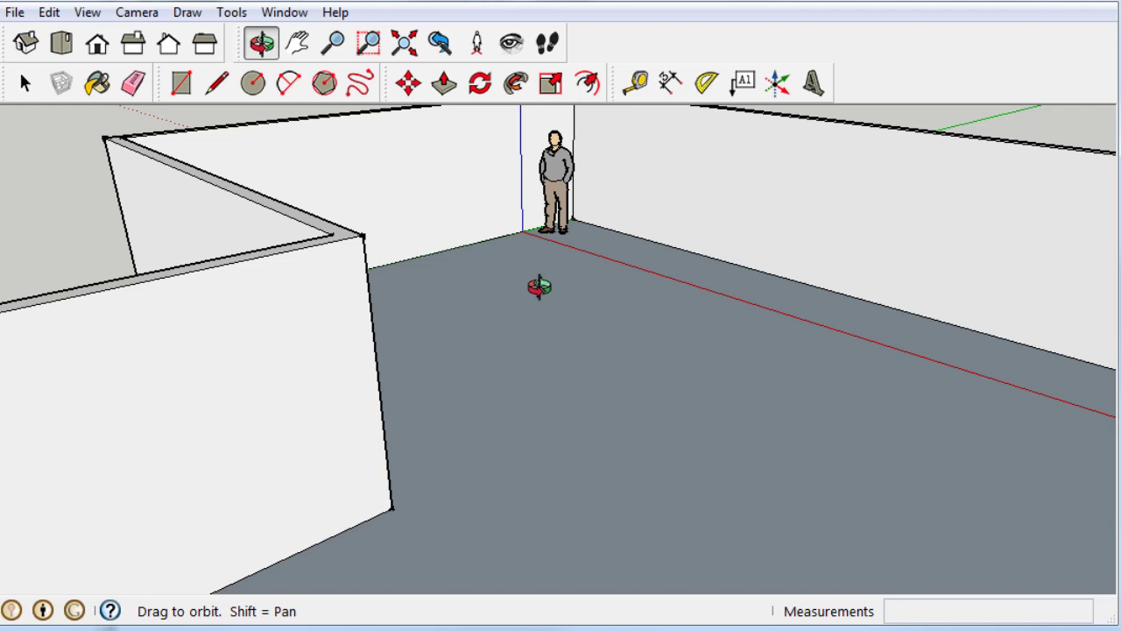
{"action": "scroll", "coordinate": [524, 180], "scroll_direction": "up", "scroll_amount": 4}
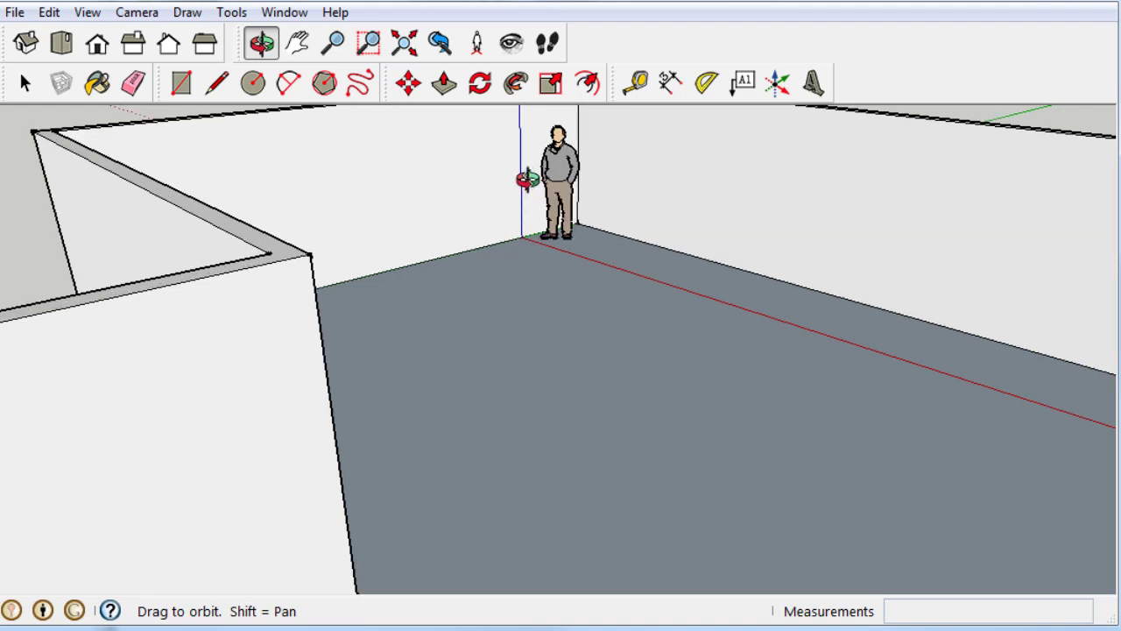
Place a guide point 14'9" from the inner corner by the person figure along the left wall's top edge.
{"action": "scroll", "coordinate": [527, 179], "scroll_direction": "down", "scroll_amount": 2}
{"action": "scroll", "coordinate": [528, 178], "scroll_direction": "up", "scroll_amount": 3}
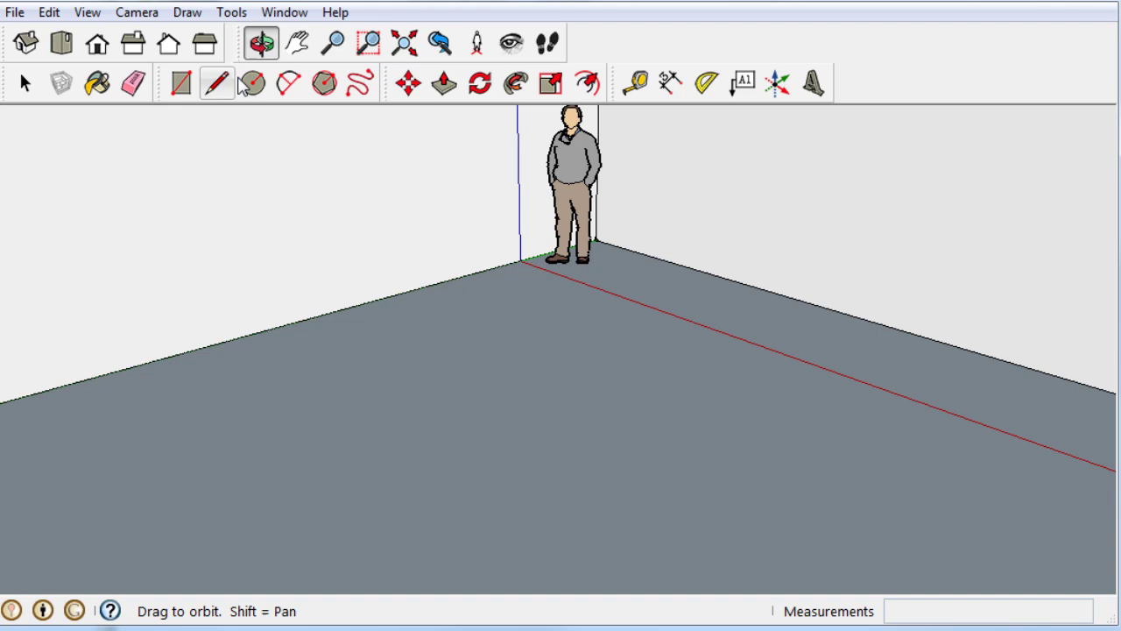
{"action": "left_click", "coordinate": [297, 42]}
{"action": "left_click_drag", "start_coordinate": [333, 206], "coordinate": [352, 322]}
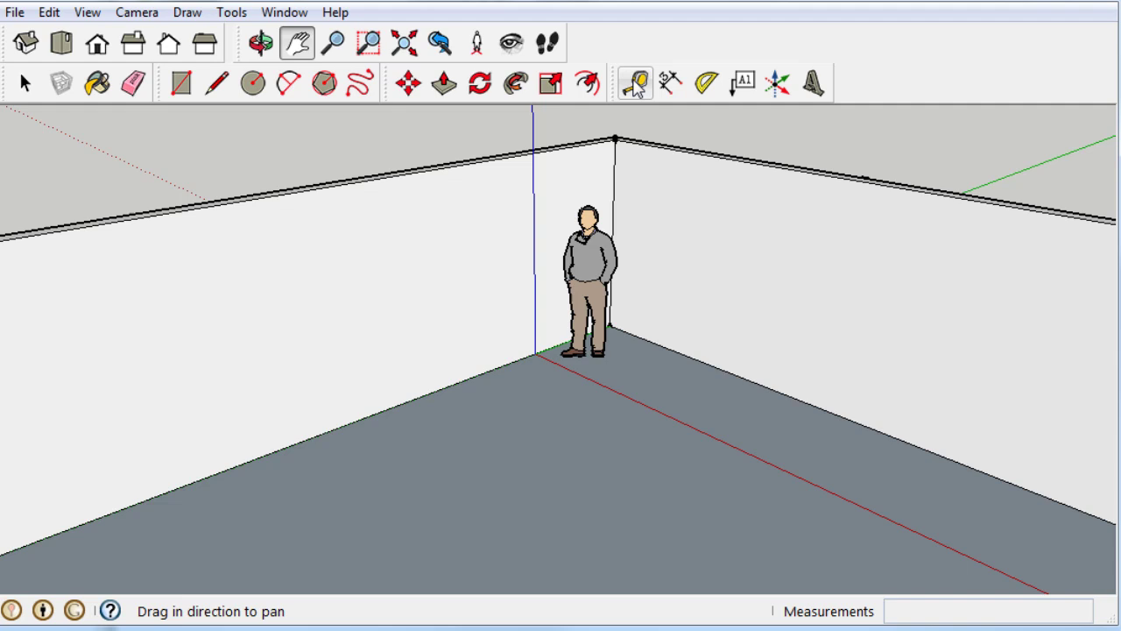
{"action": "left_click", "coordinate": [636, 83]}
{"action": "left_click", "coordinate": [615, 138]}
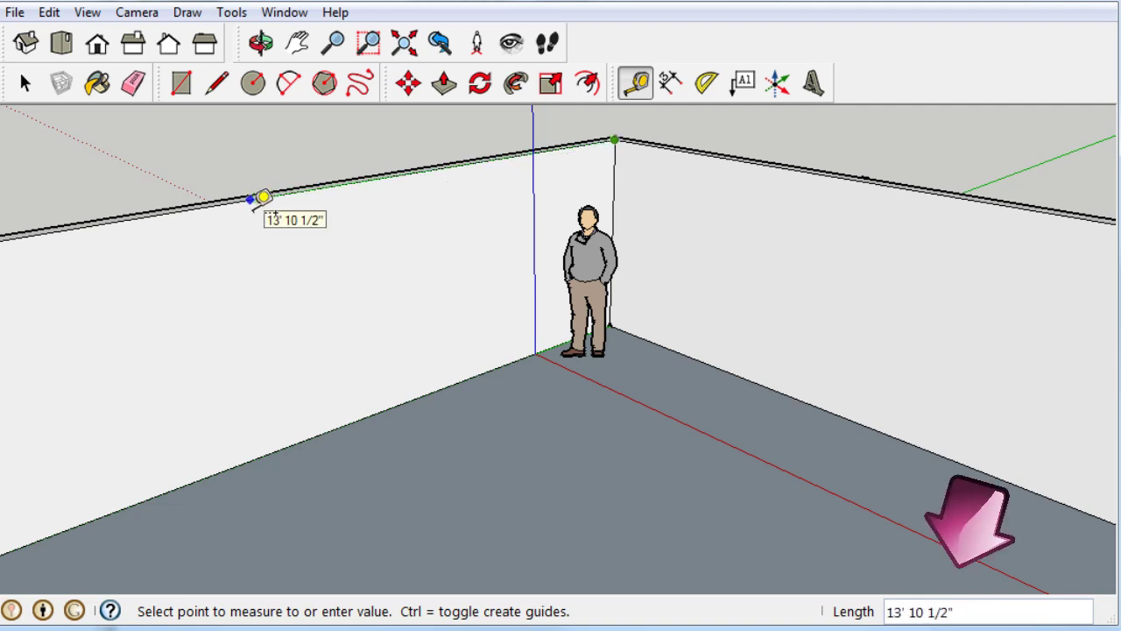
{"action": "type", "text": "14'9"}
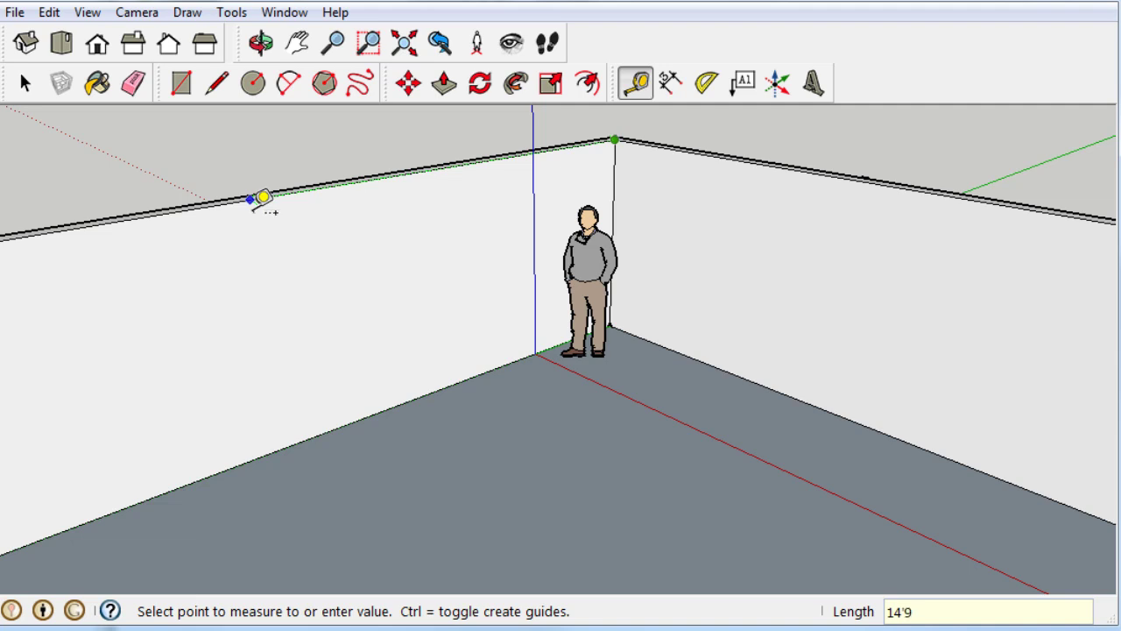
{"action": "key", "text": "Return"}
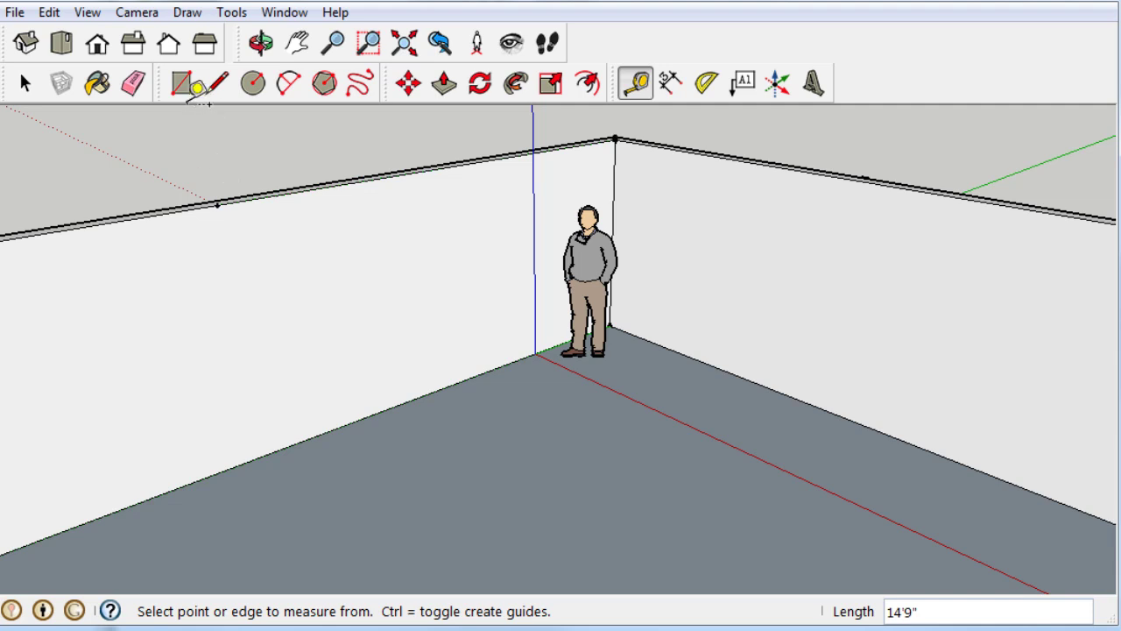
Draw a 7'6" high rectangle about 6" wide on the left wall, from the guide point down to the floor.
{"action": "left_click", "coordinate": [182, 87]}
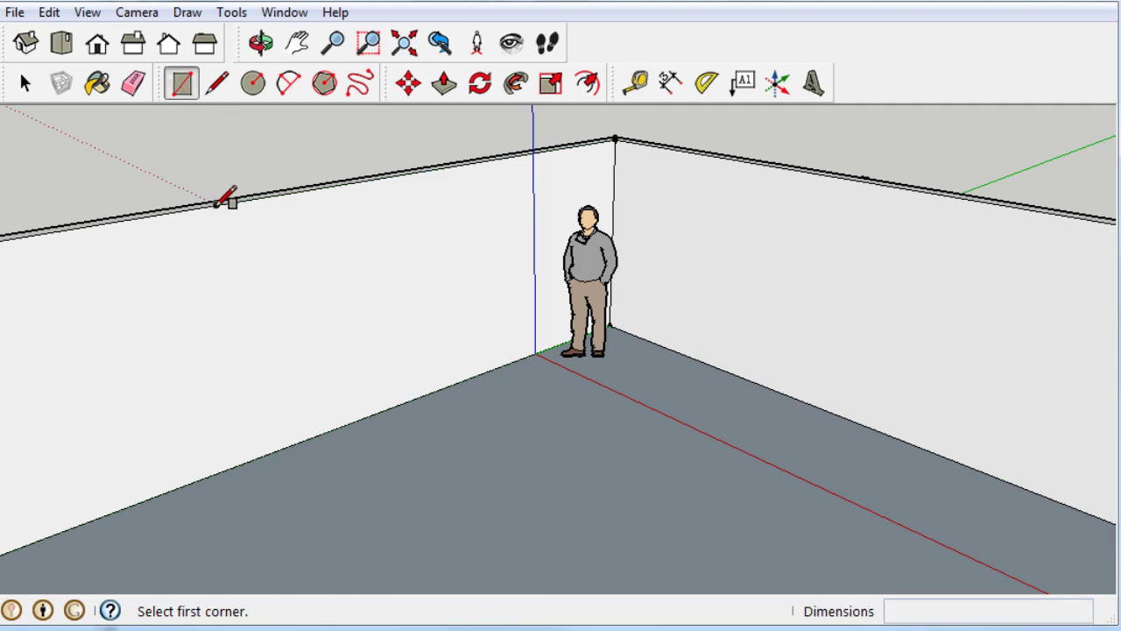
{"action": "left_click", "coordinate": [216, 203]}
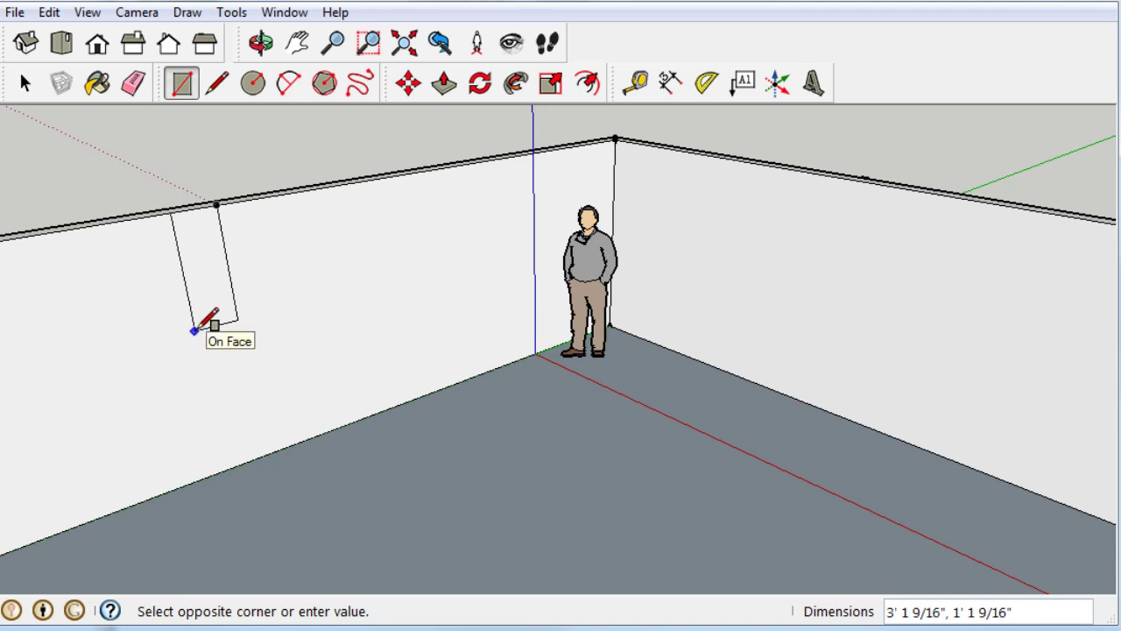
{"action": "scroll", "coordinate": [194, 330], "scroll_direction": "up", "scroll_amount": 3}
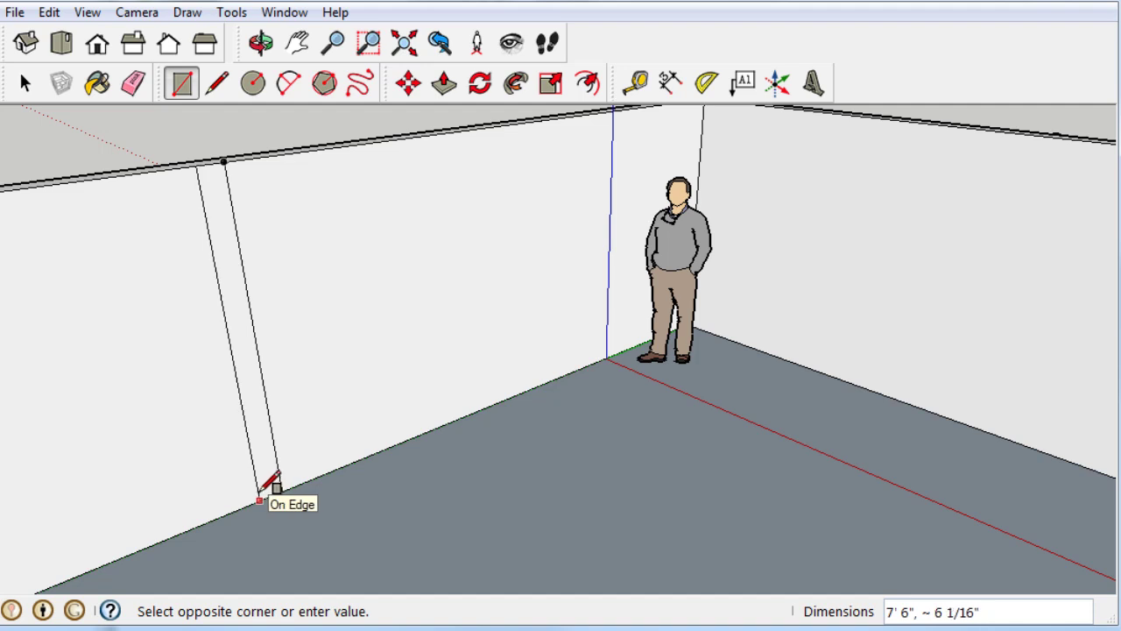
{"action": "left_click", "coordinate": [260, 499]}
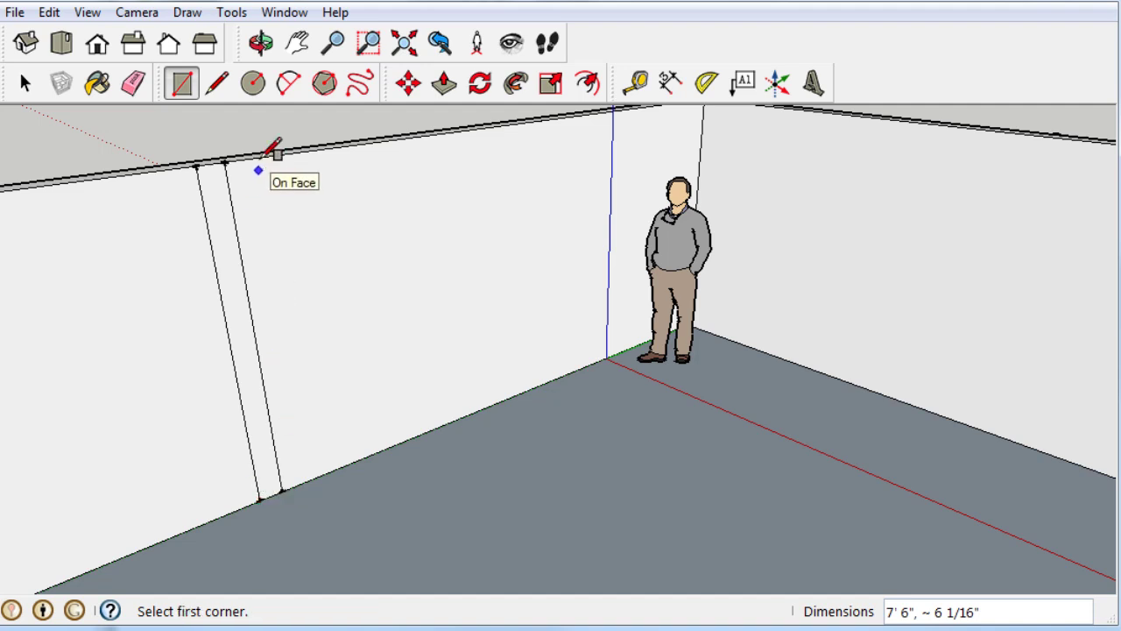
Push/Pull the narrow full-height strip 43' across the floor to the opposite end wall as a partition.
{"action": "left_click", "coordinate": [260, 44]}
{"action": "left_click_drag", "start_coordinate": [338, 380], "coordinate": [261, 303]}
{"action": "left_click_drag", "start_coordinate": [245, 242], "coordinate": [268, 268]}
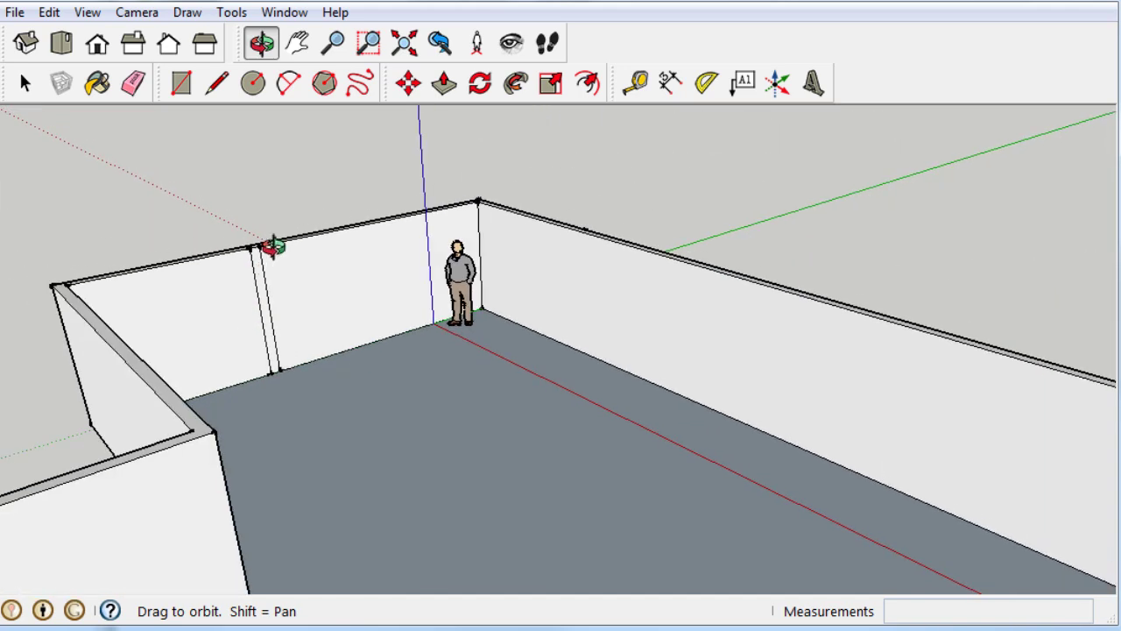
{"action": "key", "text": "h"}
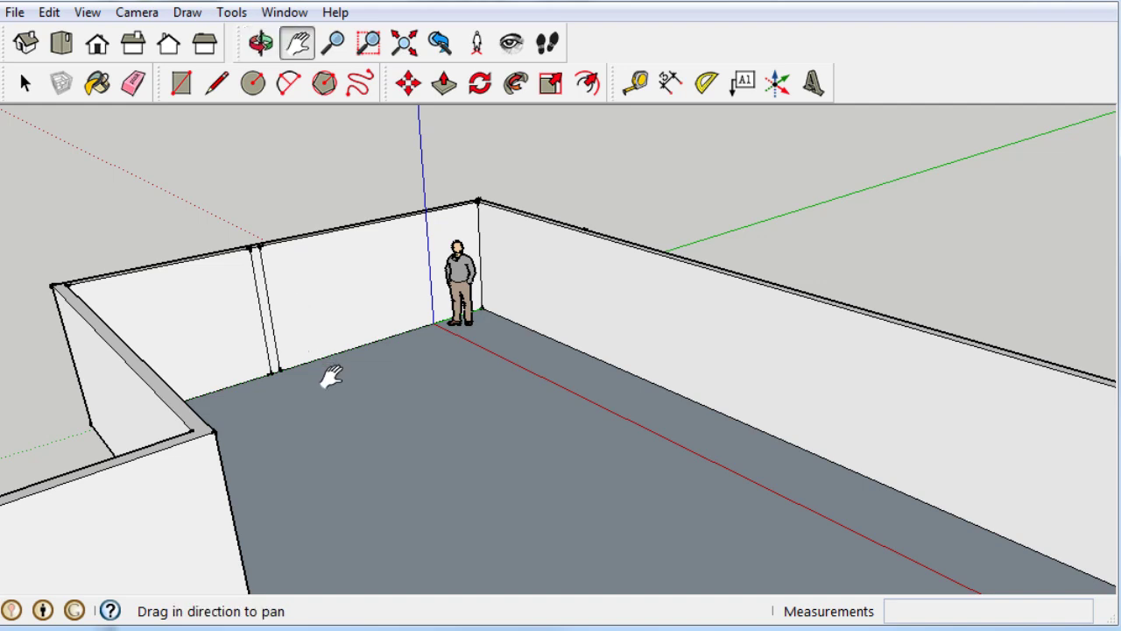
{"action": "left_click_drag", "start_coordinate": [325, 376], "coordinate": [251, 288]}
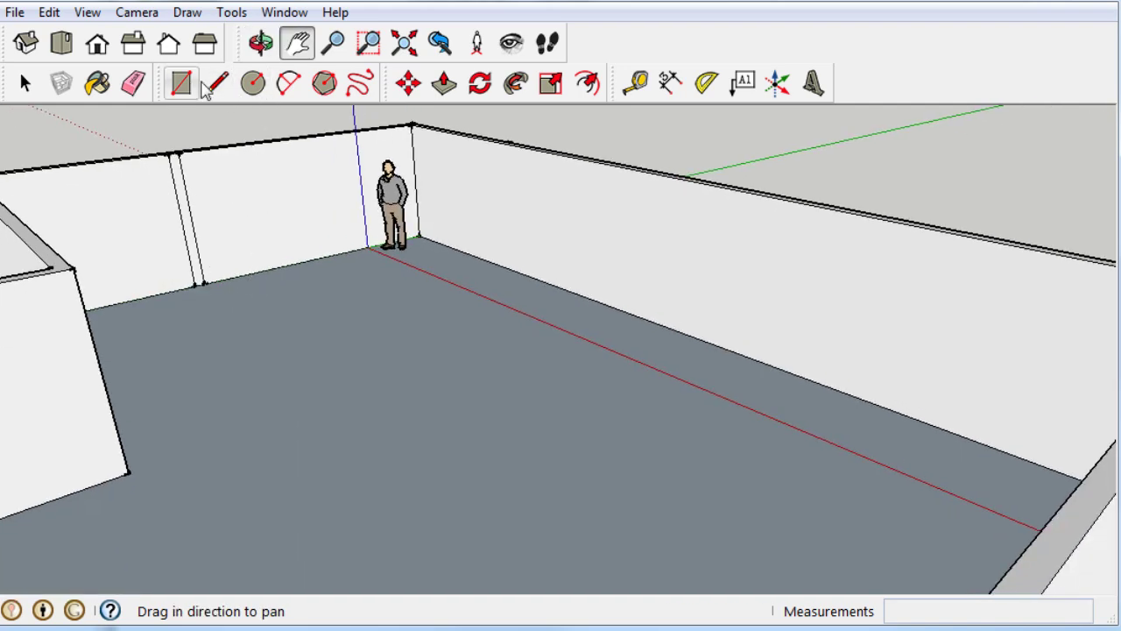
{"action": "left_click", "coordinate": [444, 83]}
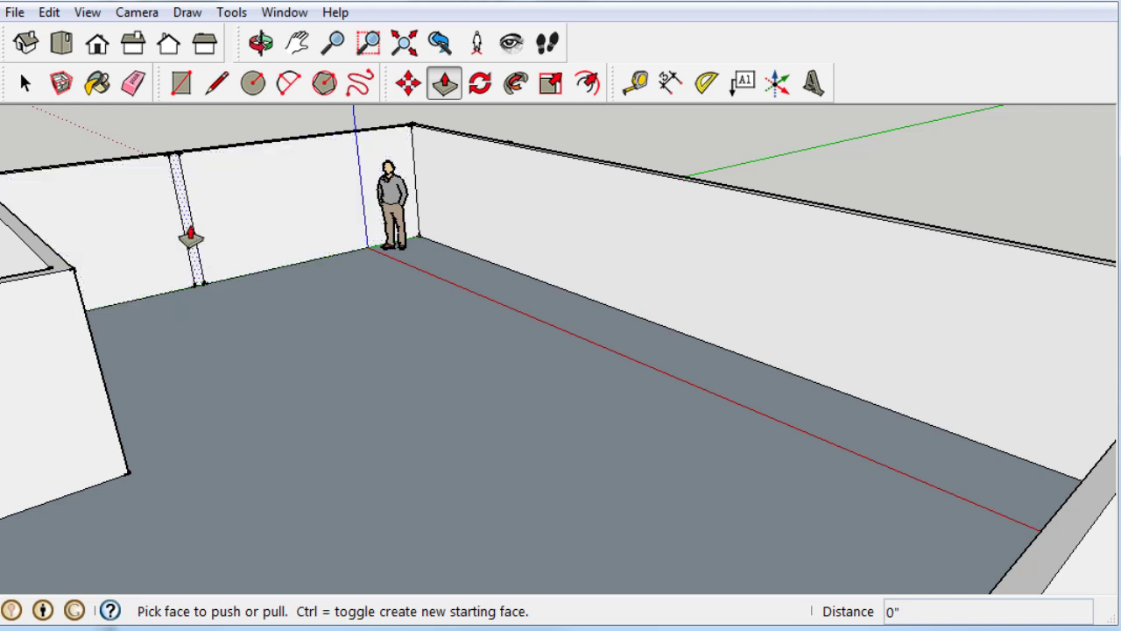
{"action": "left_click", "coordinate": [191, 237]}
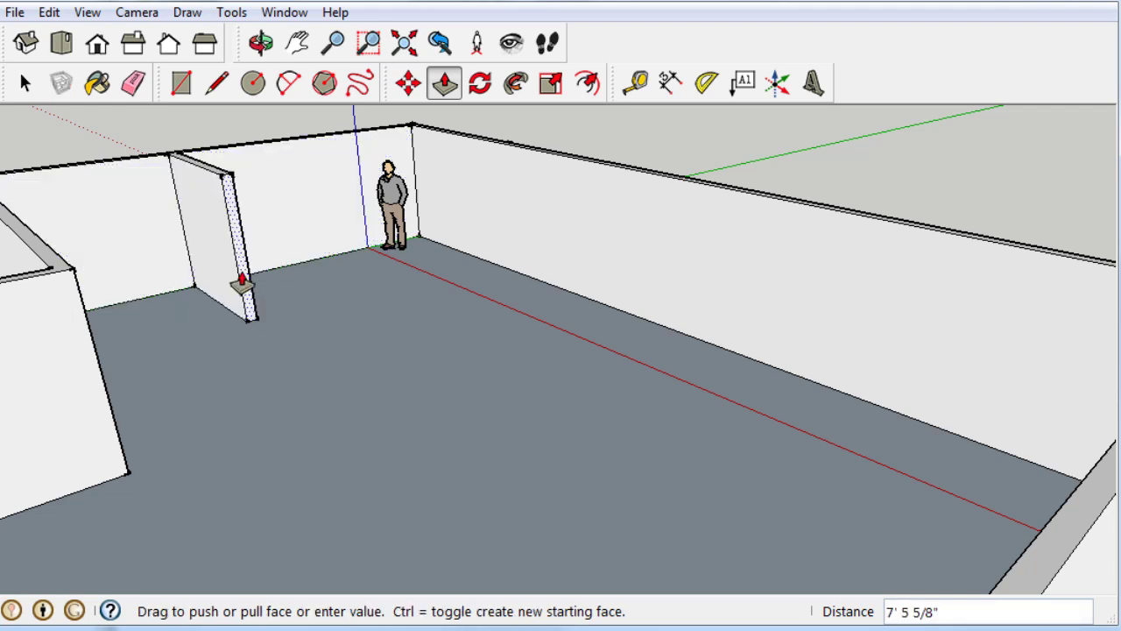
{"action": "left_click", "coordinate": [1070, 578]}
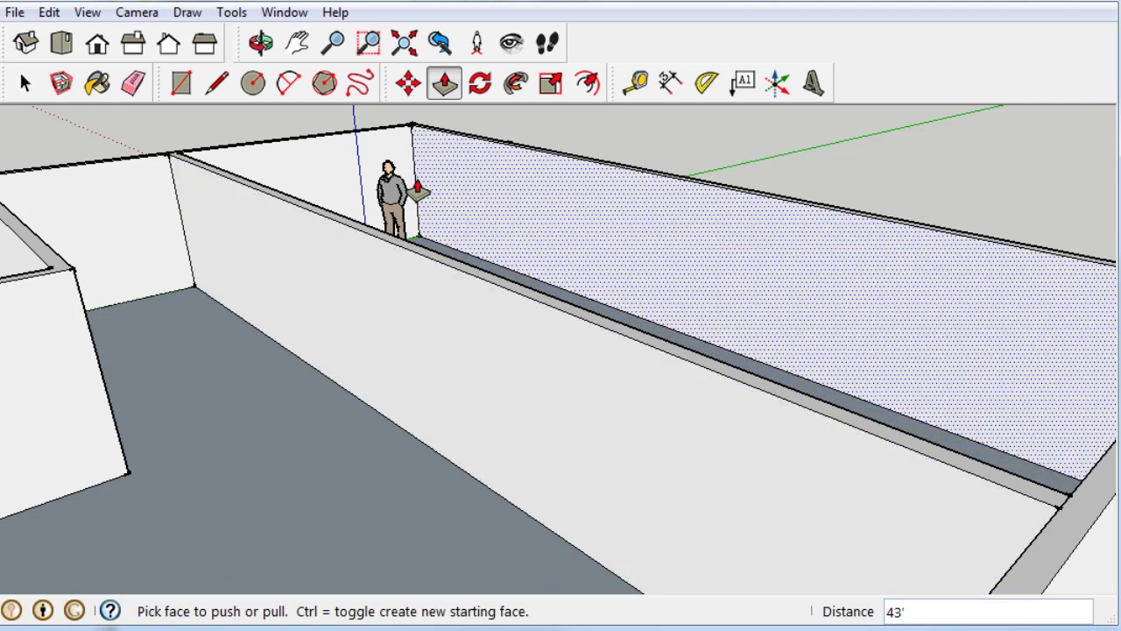
Place a guide point 59" from the inner corner along the top edge of the long right-hand wall.
{"action": "scroll", "coordinate": [429, 178], "scroll_direction": "up", "scroll_amount": 5}
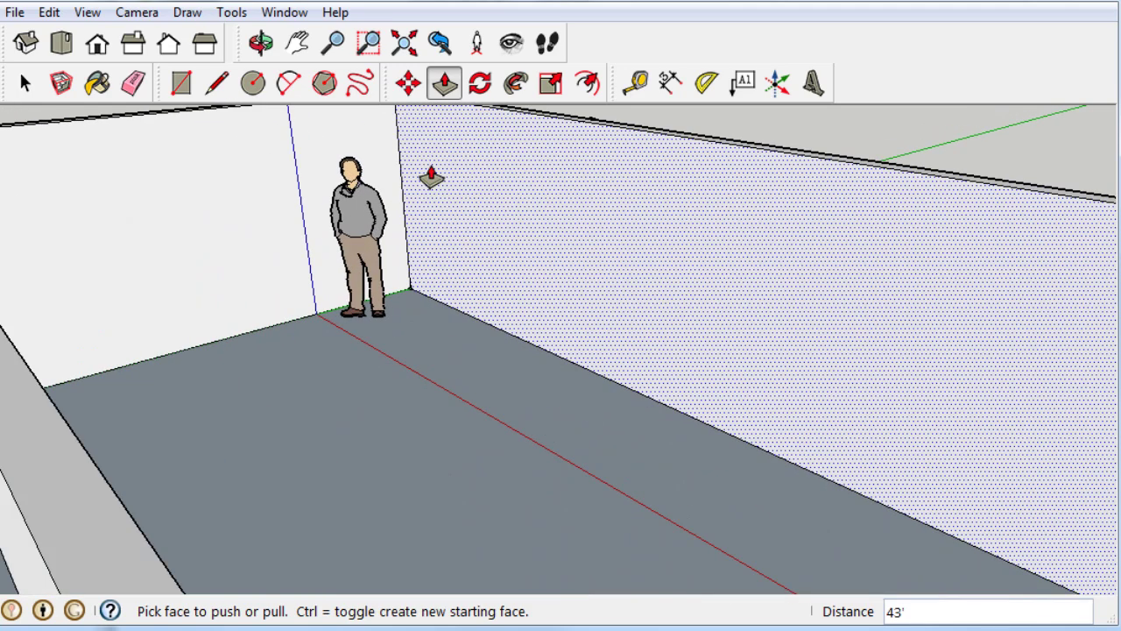
{"action": "key", "text": "h"}
{"action": "left_click_drag", "start_coordinate": [431, 178], "coordinate": [433, 240]}
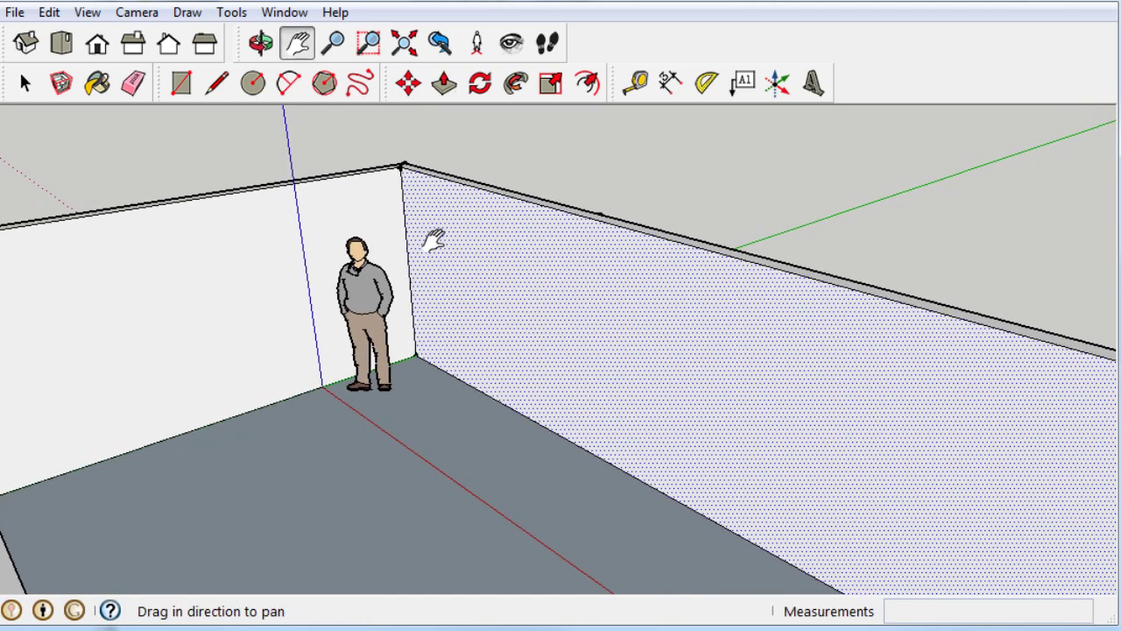
{"action": "left_click", "coordinate": [625, 91]}
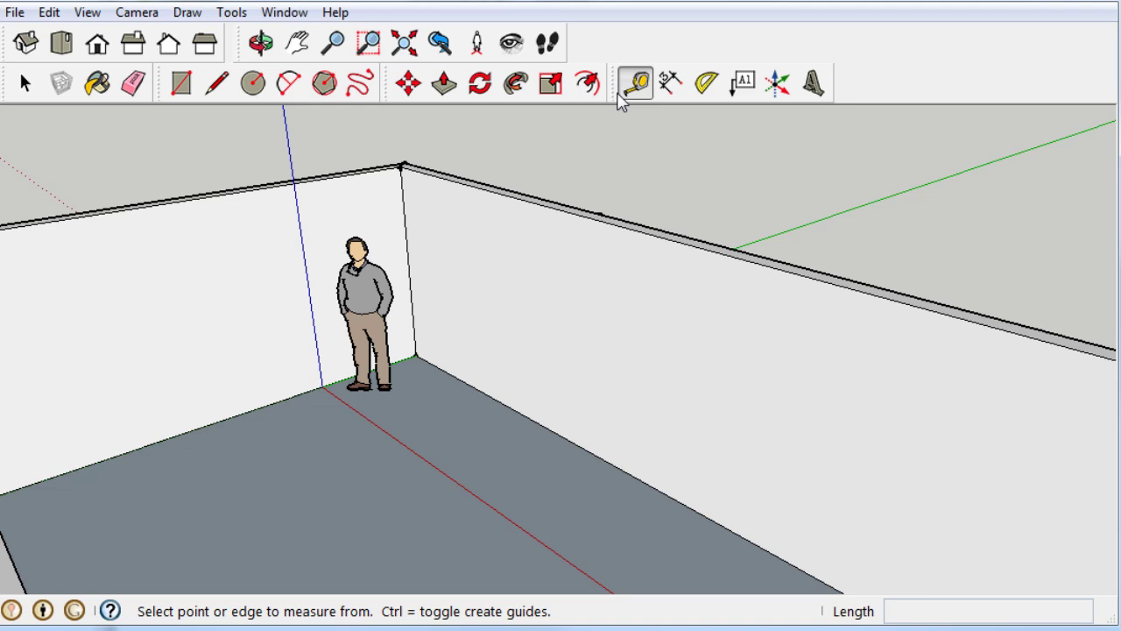
{"action": "left_click", "coordinate": [402, 166]}
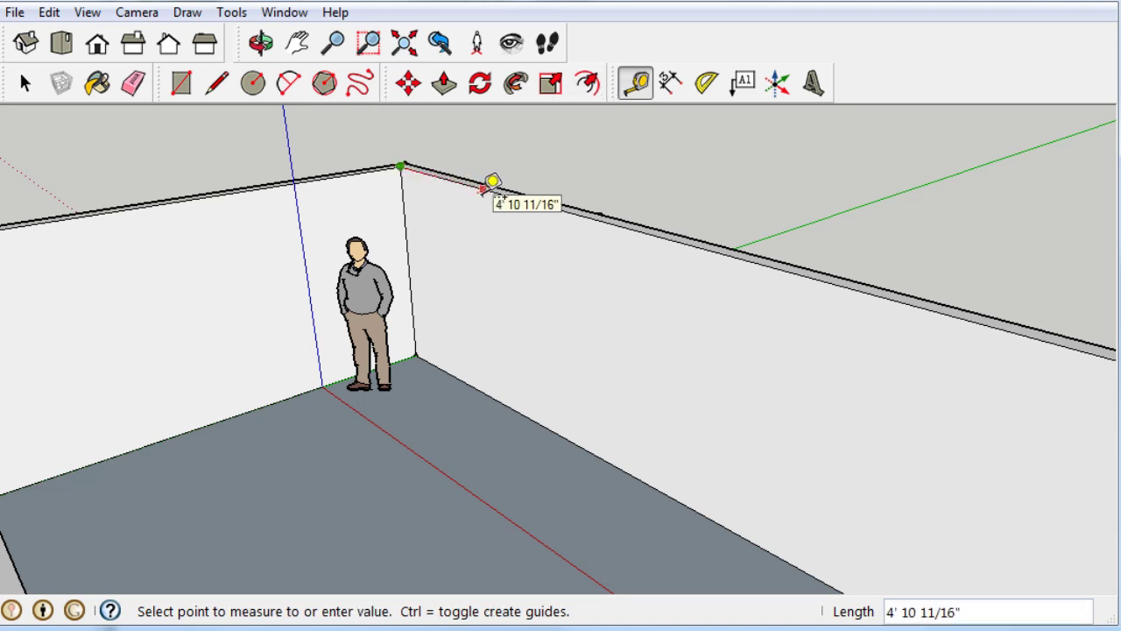
{"action": "type", "text": "59"}
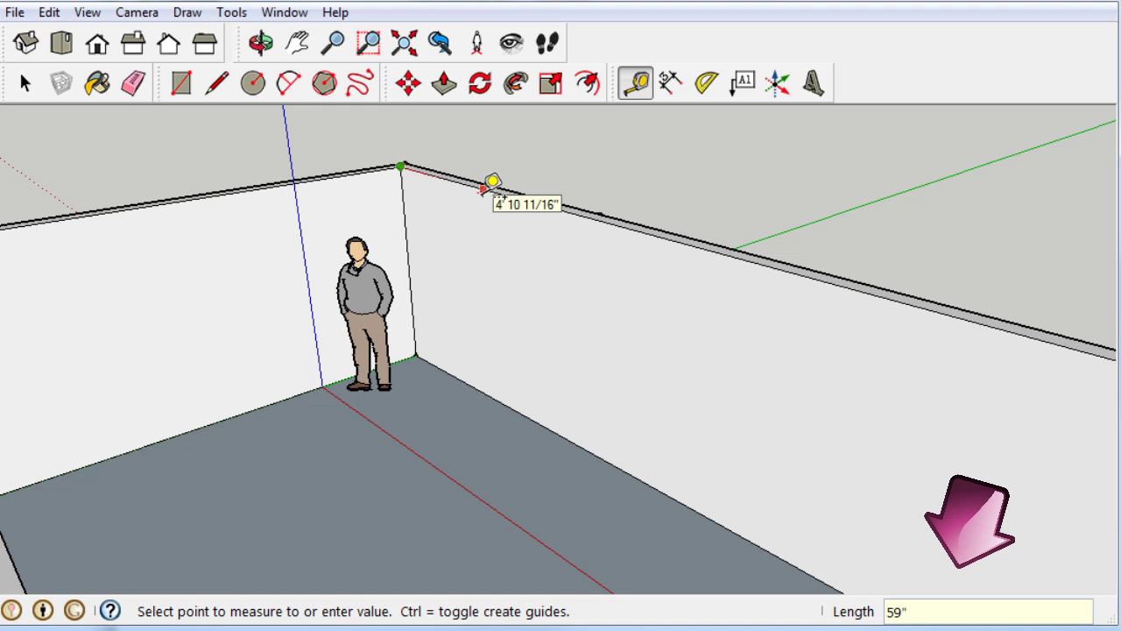
{"action": "key", "text": "Return"}
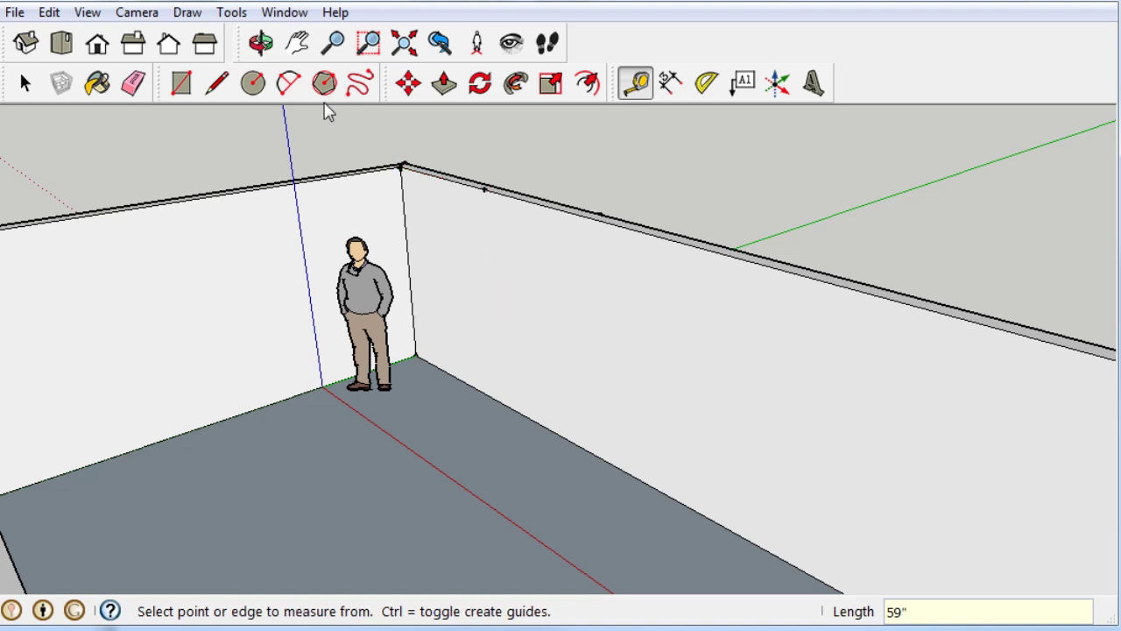
Draw a 48" by 30" rectangle on the long right-hand wall, starting at the 59" guide point.
{"action": "left_click", "coordinate": [181, 83]}
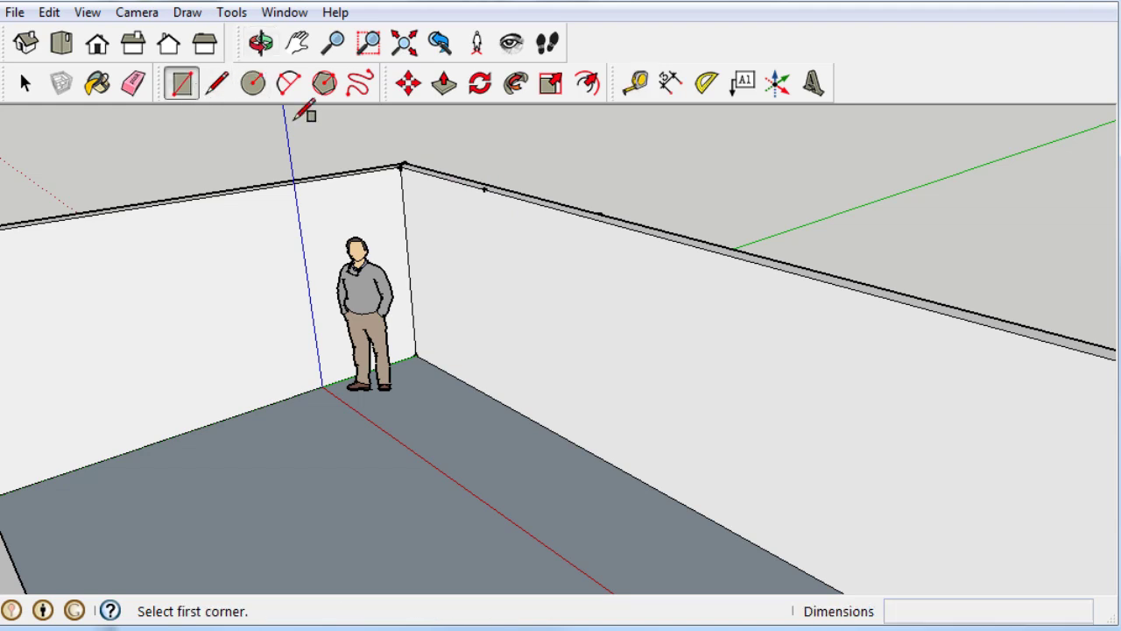
{"action": "left_click", "coordinate": [484, 188]}
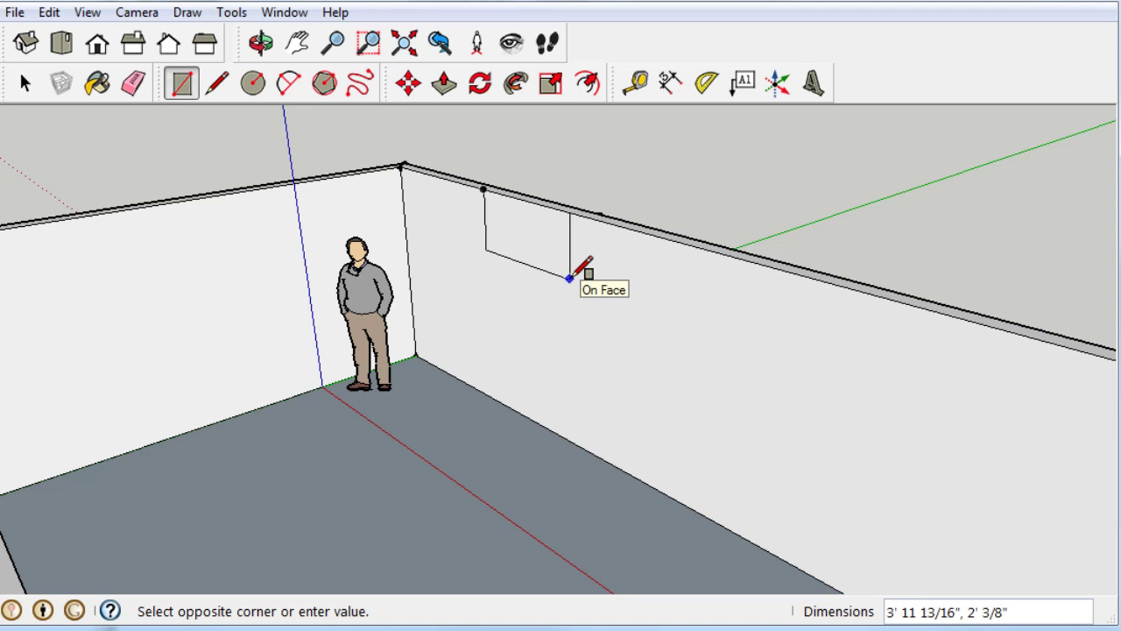
{"action": "type", "text": "48\","}
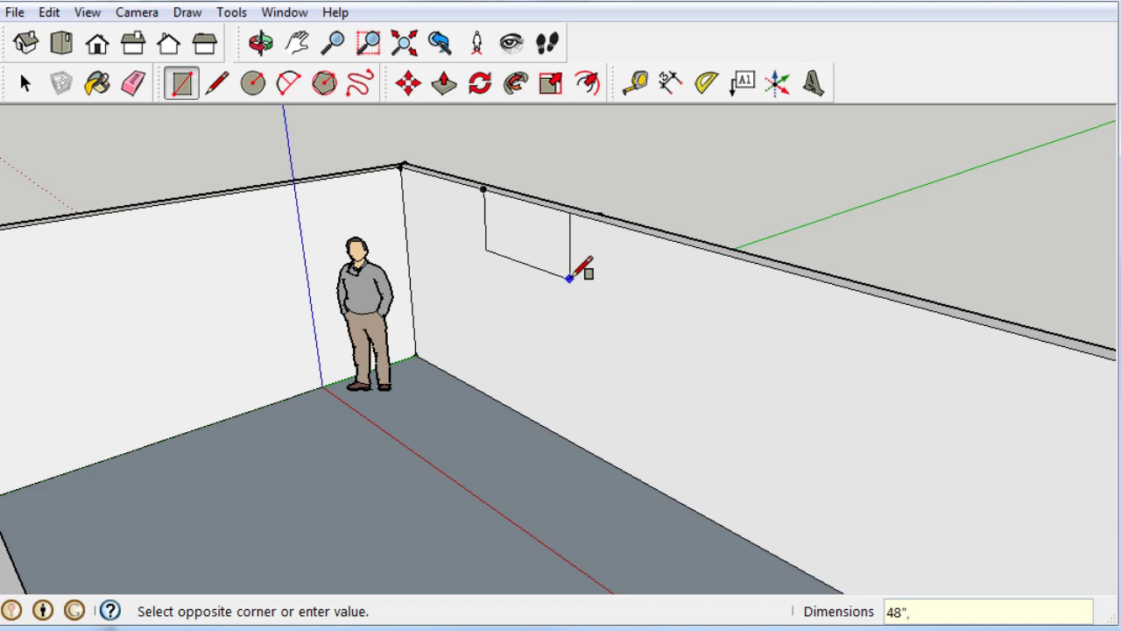
{"action": "type", "text": "30"}
{"action": "key", "text": "Return"}
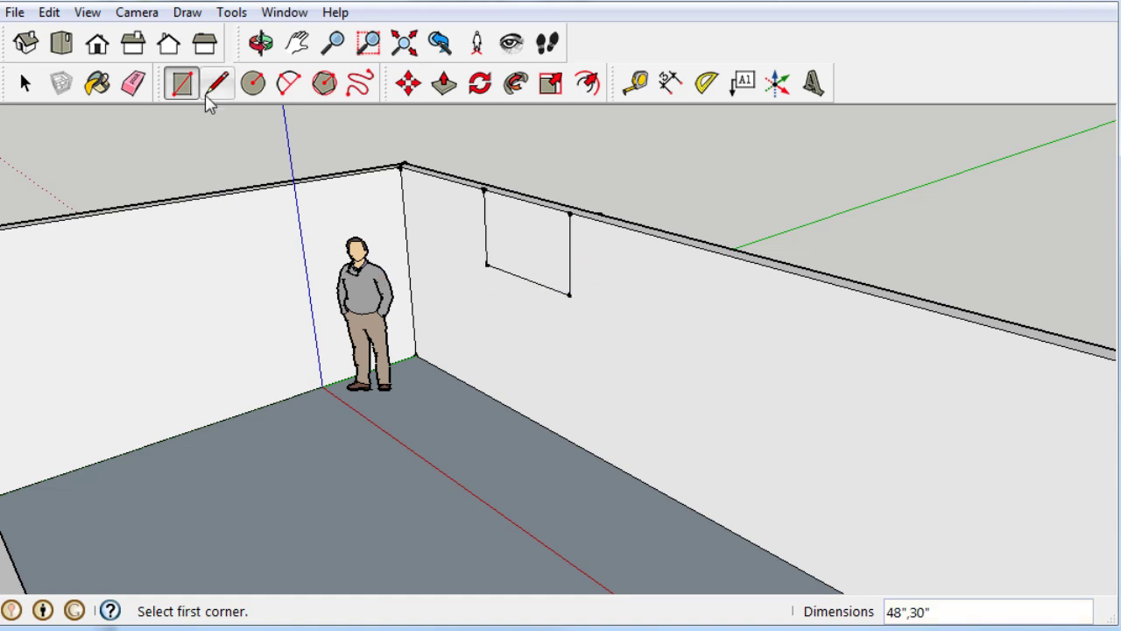
Push/Pull the 48" by 30" rectangle 6" through the wall to cut a window opening.
{"action": "left_click", "coordinate": [444, 82]}
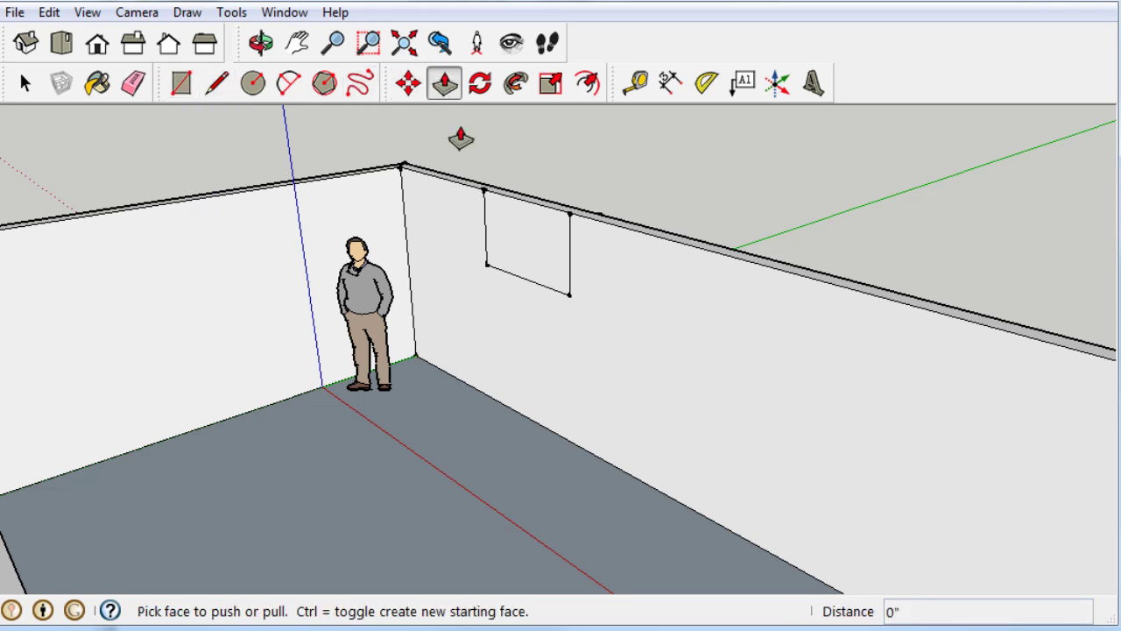
{"action": "left_click", "coordinate": [529, 257]}
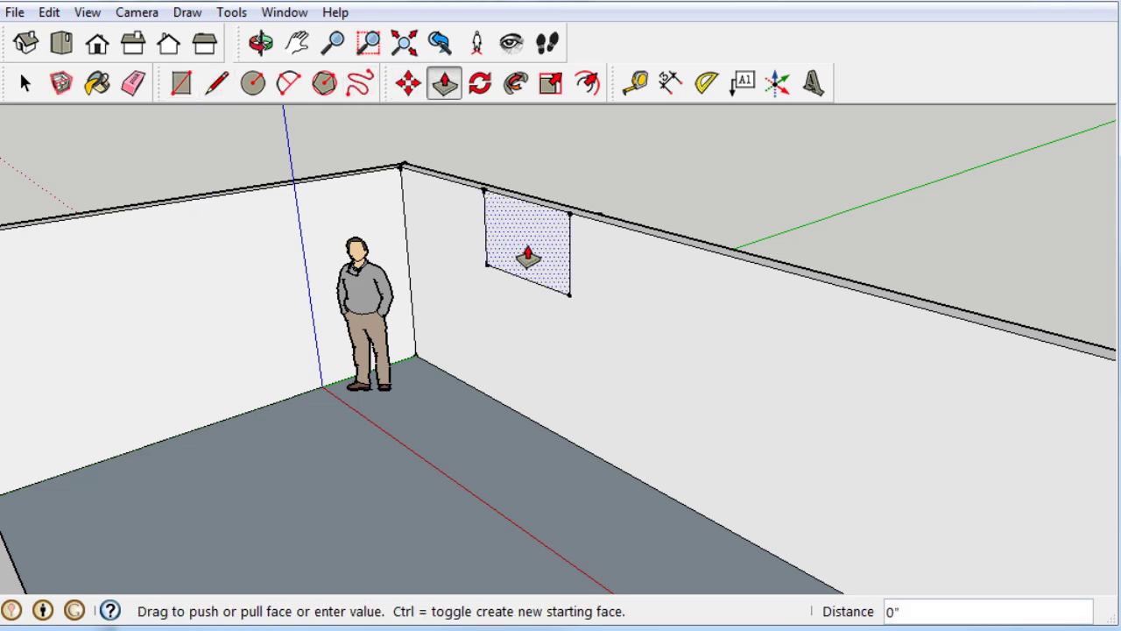
{"action": "left_click", "coordinate": [530, 201]}
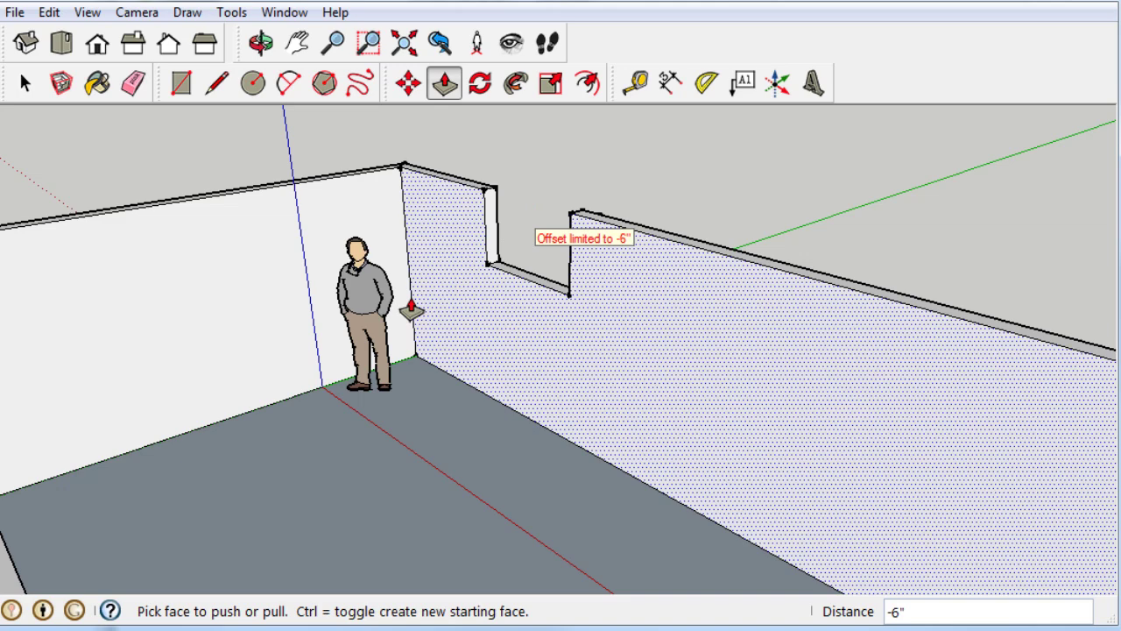
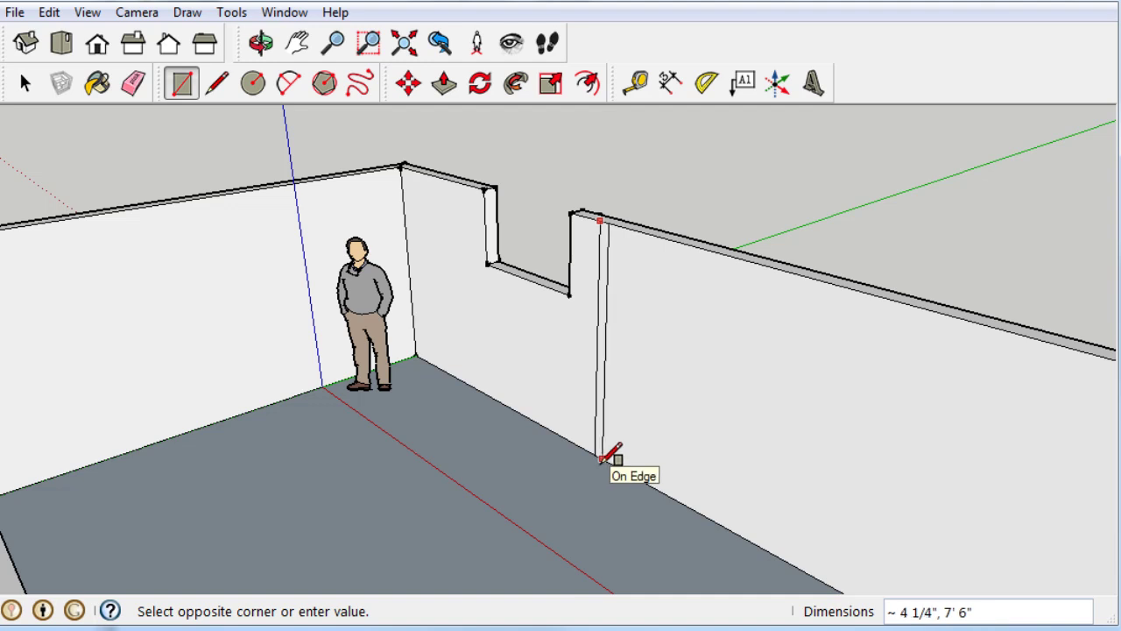
Draw a 7'6" high strip about 4" wide beside the window opening and Push/Pull it 14'9" to the long partition.
{"action": "left_click", "coordinate": [602, 457]}
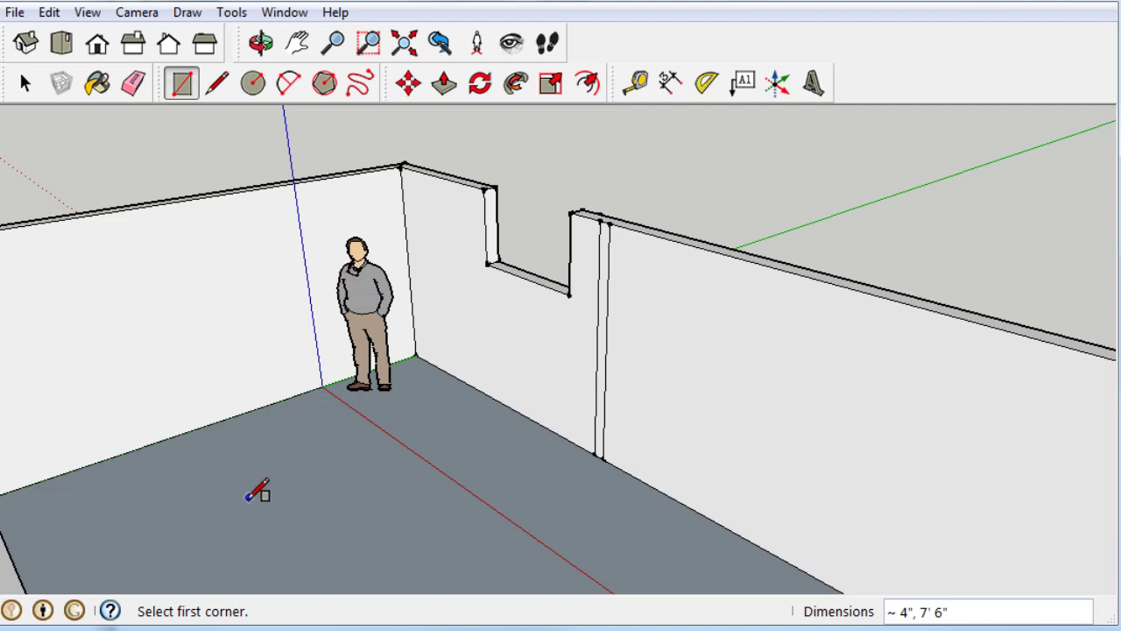
{"action": "scroll", "coordinate": [645, 225], "scroll_direction": "down", "scroll_amount": 1}
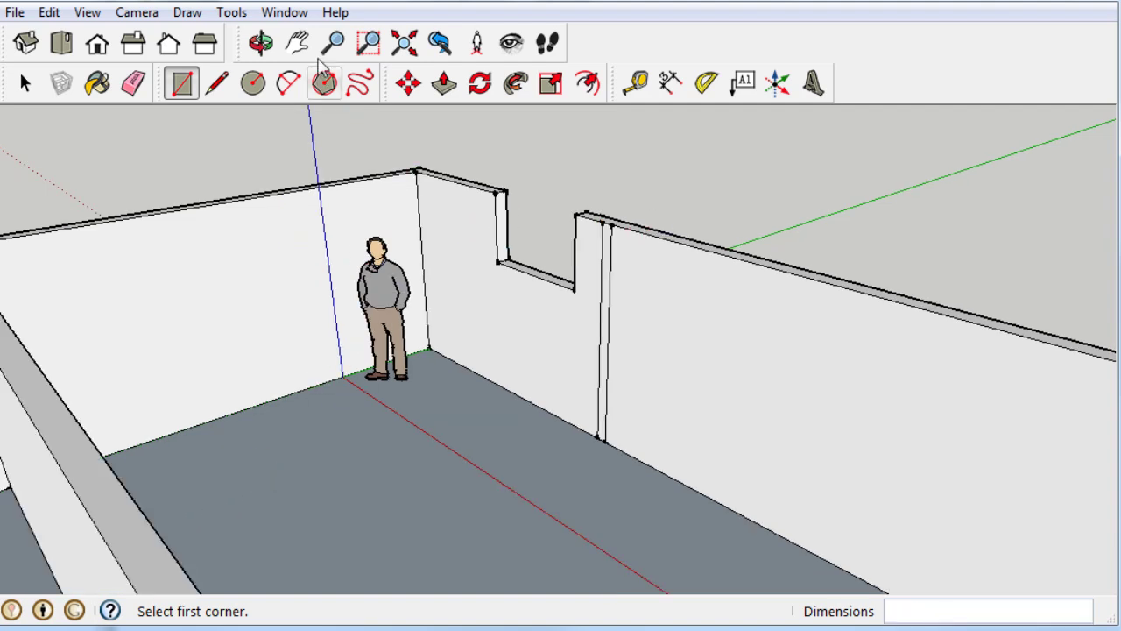
{"action": "left_click", "coordinate": [444, 83]}
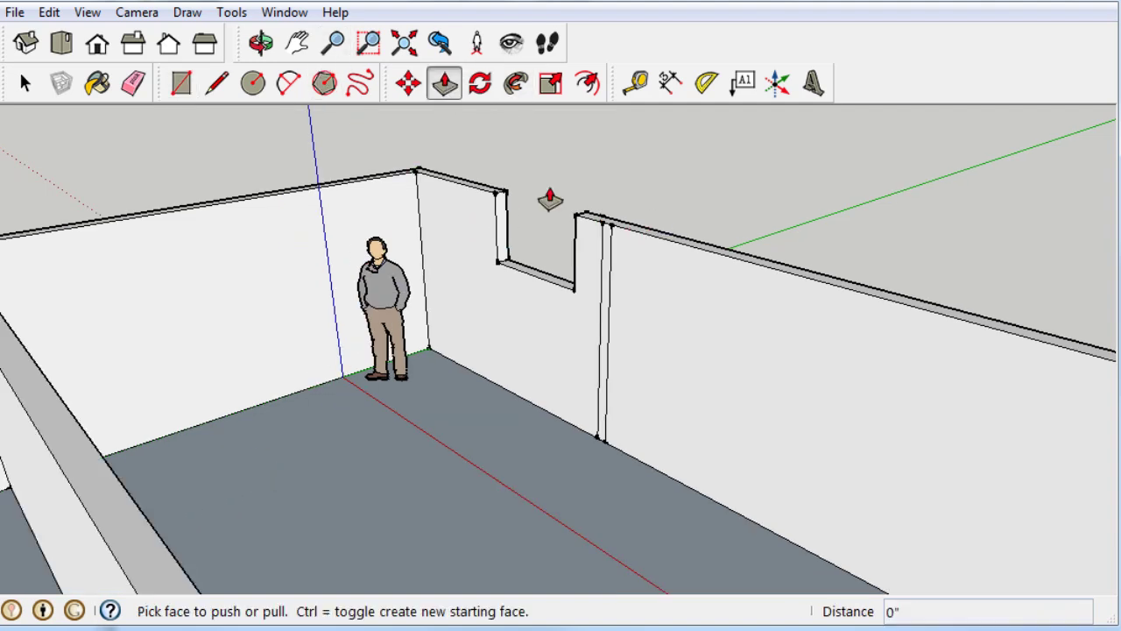
{"action": "left_click", "coordinate": [611, 257]}
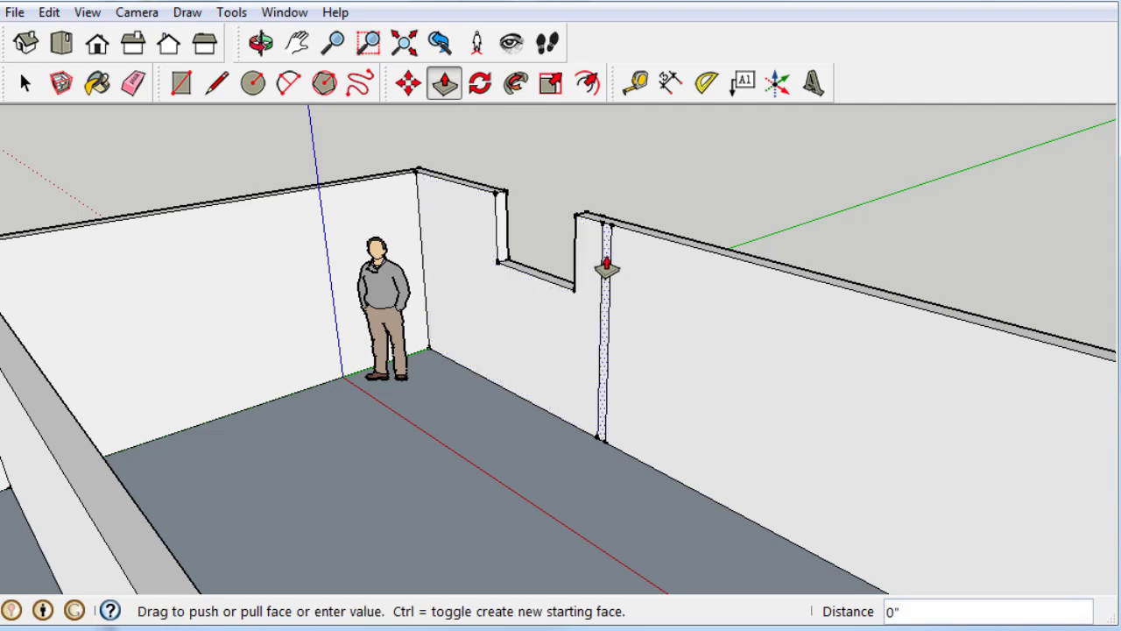
{"action": "left_click", "coordinate": [82, 546]}
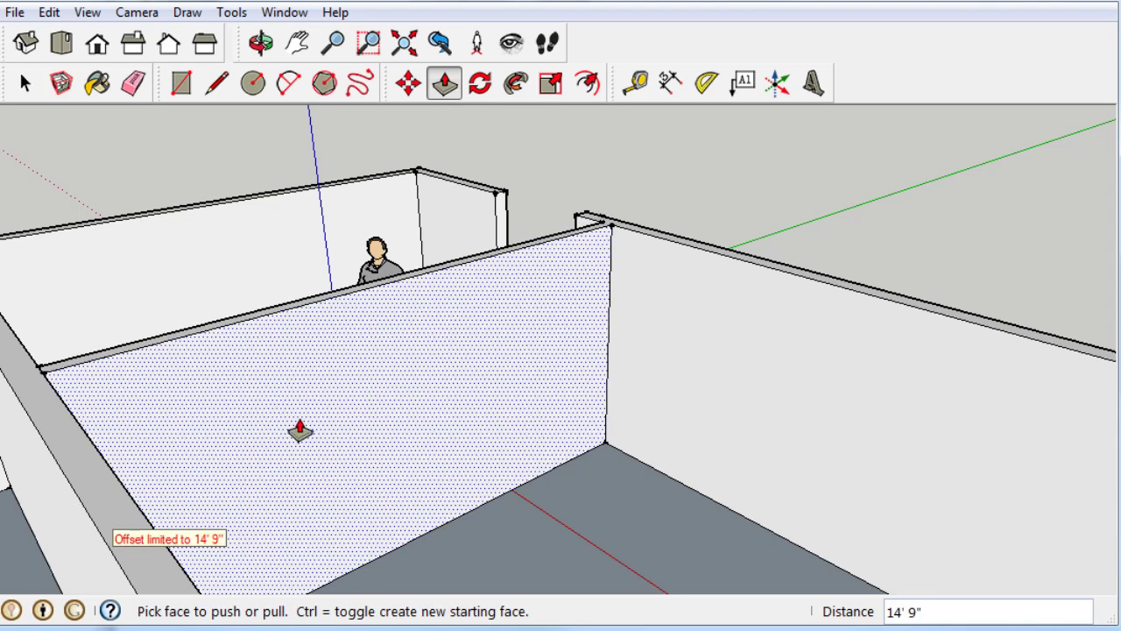
{"action": "left_click", "coordinate": [181, 83]}
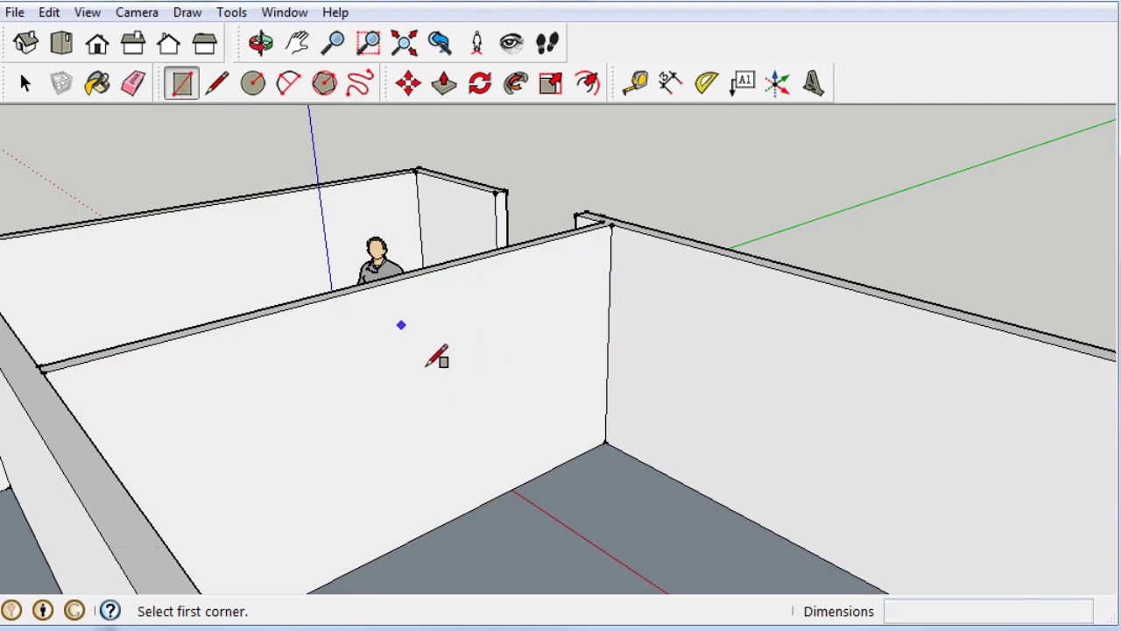
{"action": "left_click", "coordinate": [564, 462]}
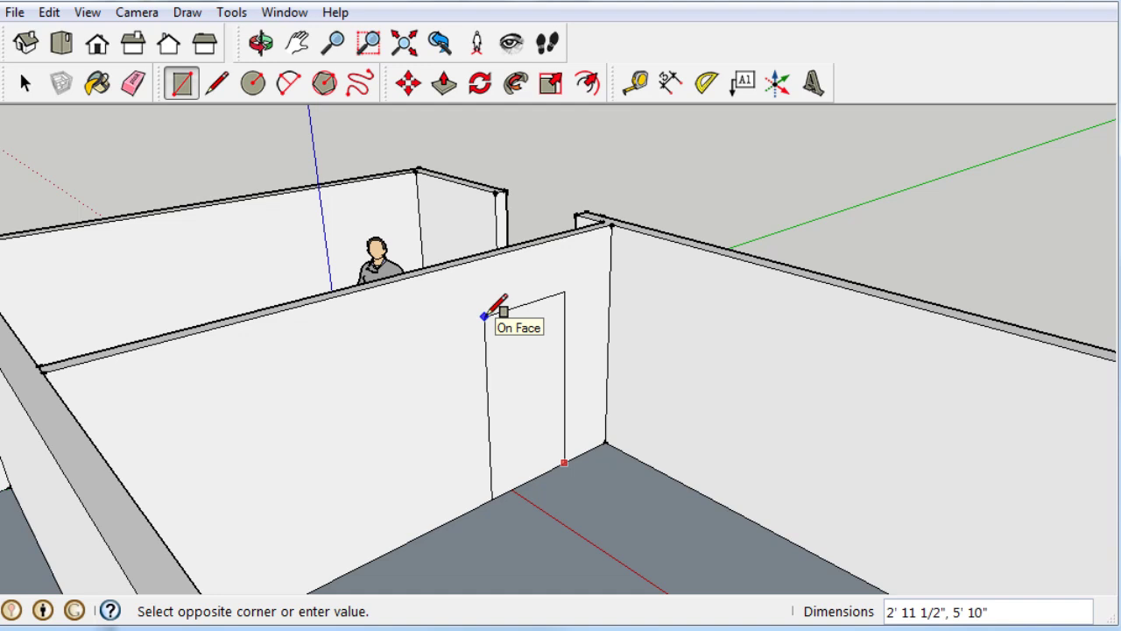
{"action": "type", "text": "30',6"}
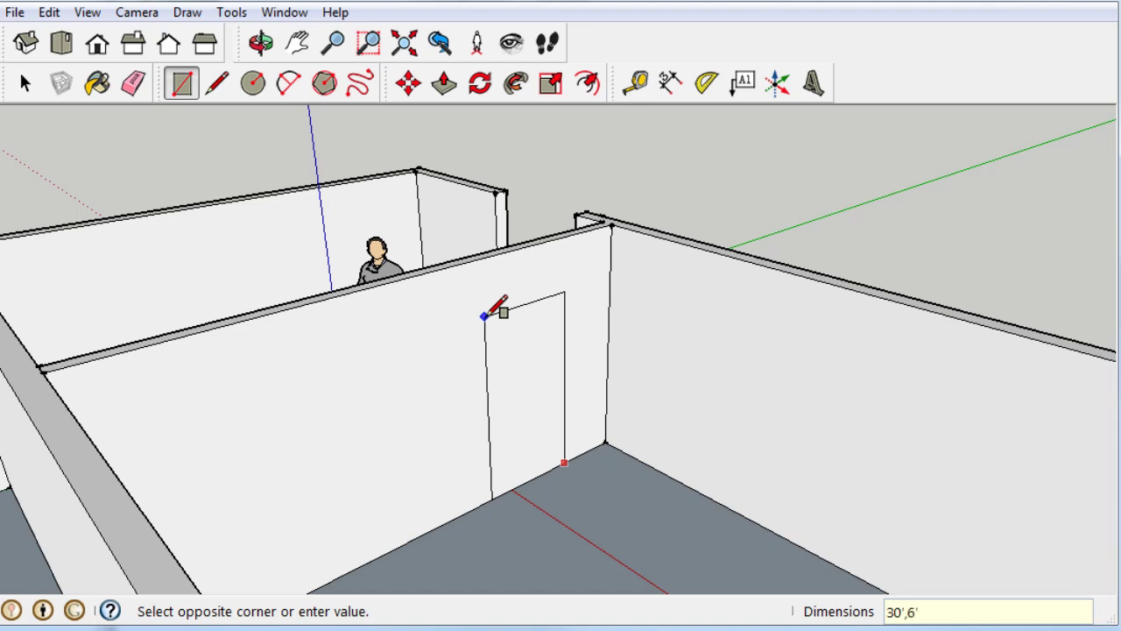
{"action": "left_click", "coordinate": [485, 315]}
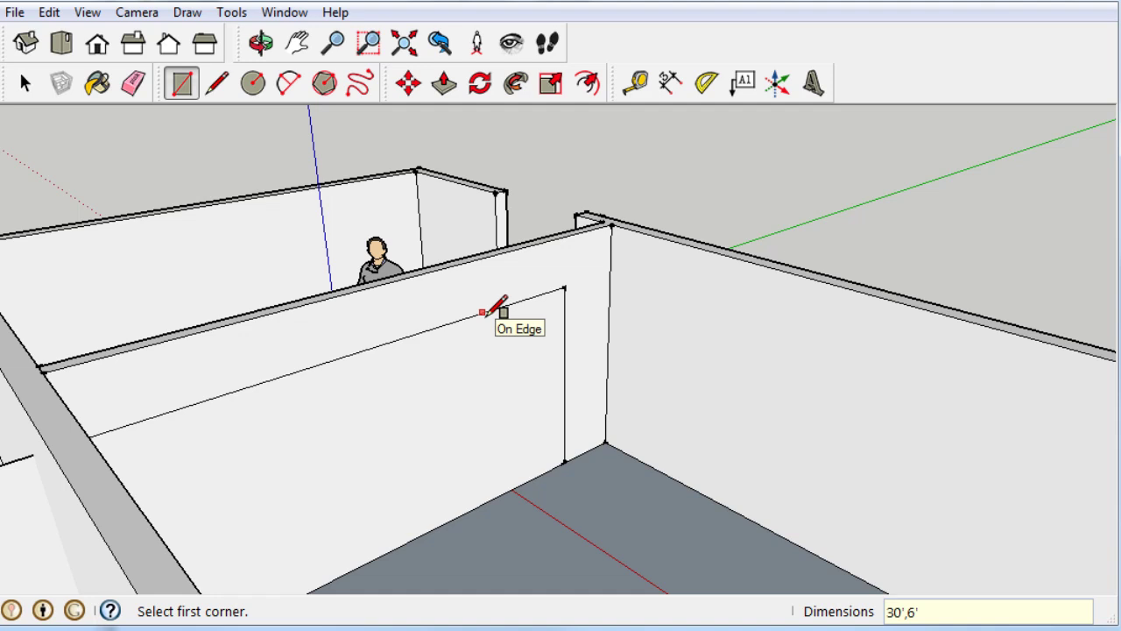
{"action": "key", "text": "ctrl+z"}
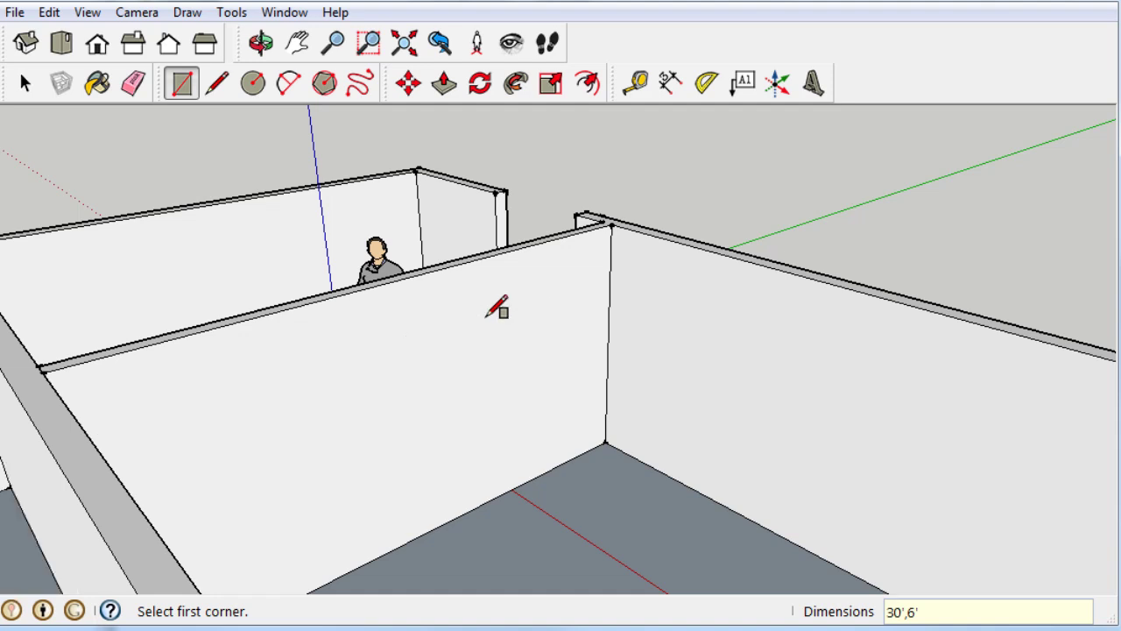
Draw a 30" by 6' rectangle at the base of the cross partition near the corner and Push/Pull it through to cut a doorway.
{"action": "left_click", "coordinate": [578, 458]}
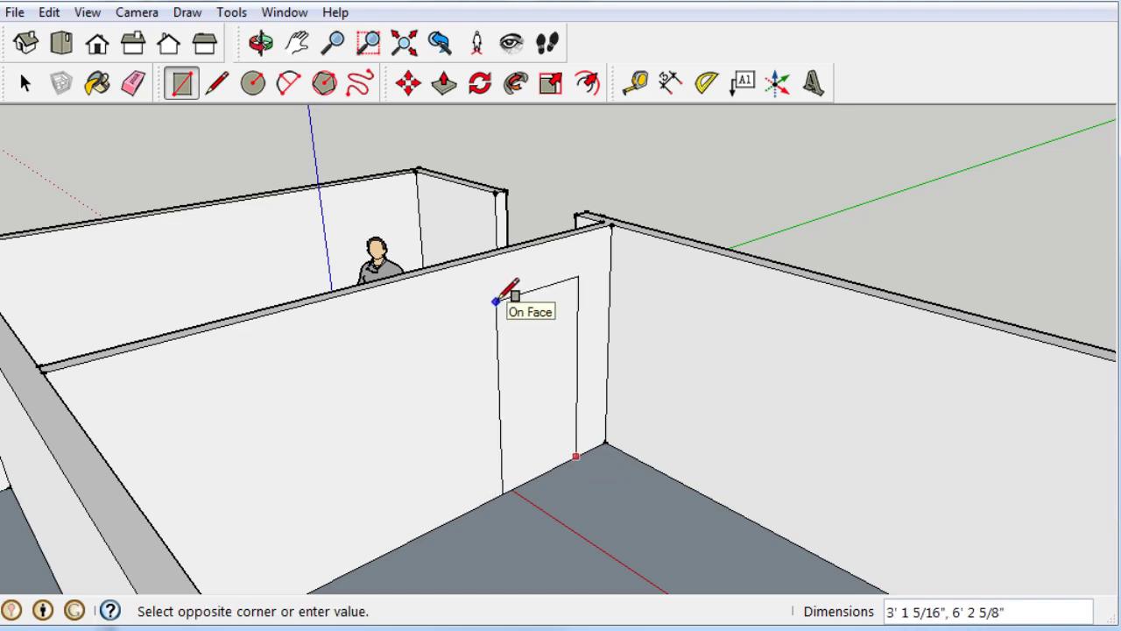
{"action": "type", "text": "30"}
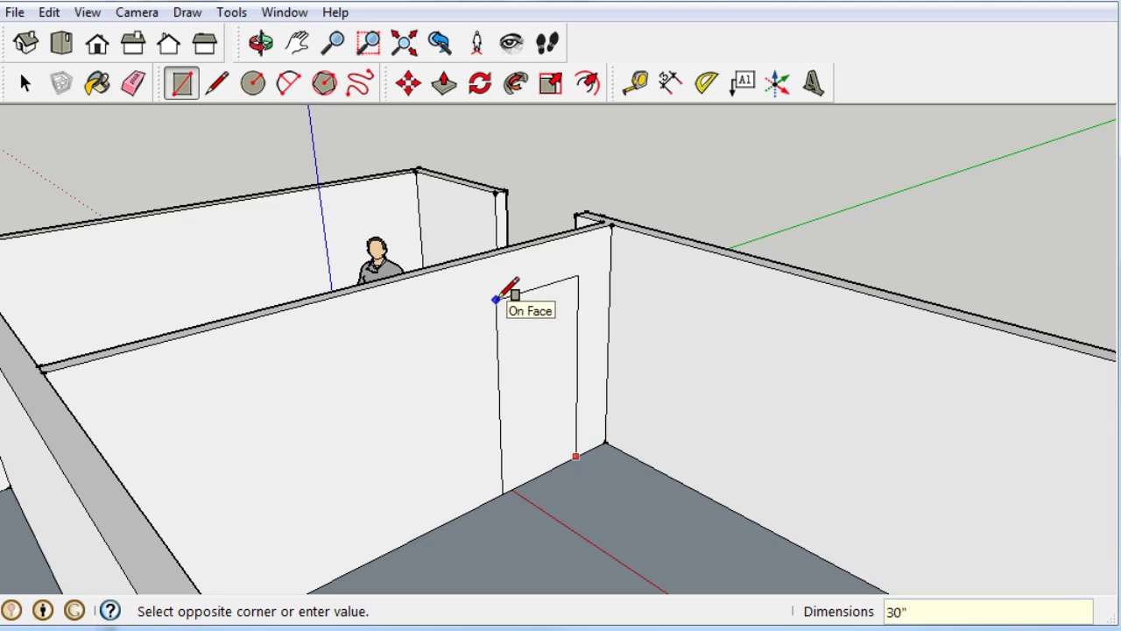
{"action": "type", "text": "\",6"}
{"action": "key", "text": "Return"}
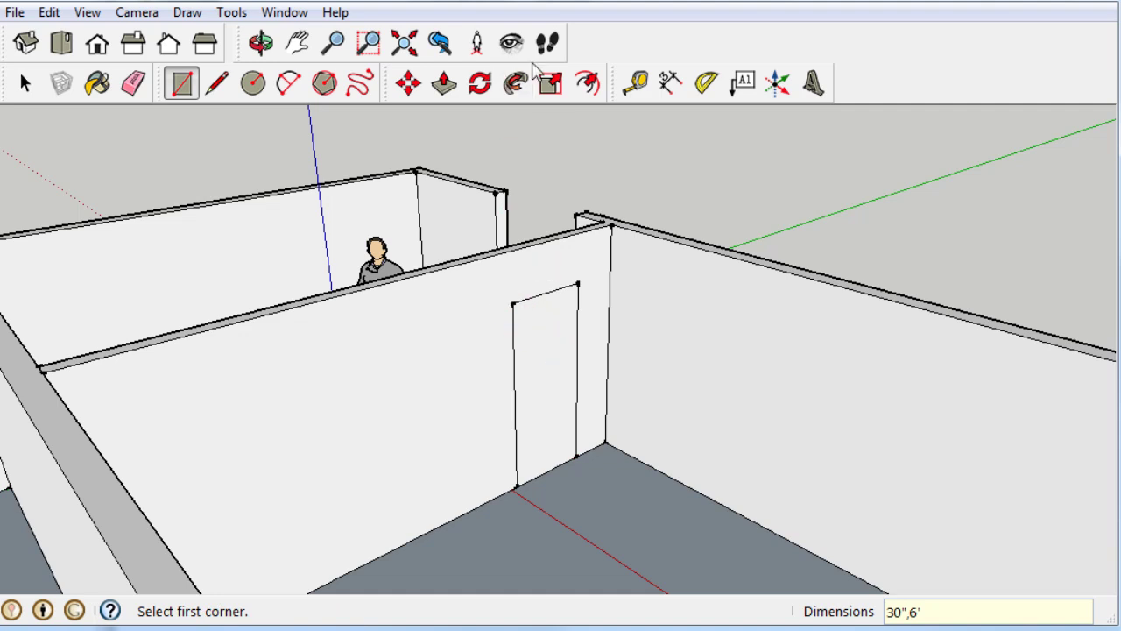
{"action": "left_click", "coordinate": [444, 84]}
{"action": "left_click", "coordinate": [553, 371]}
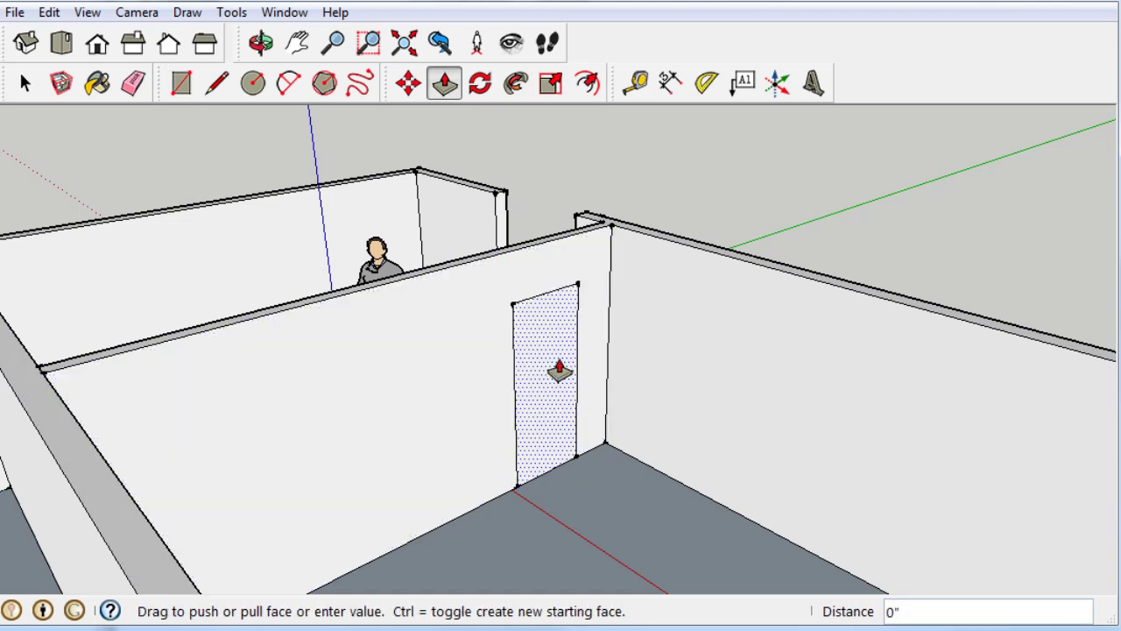
{"action": "left_click", "coordinate": [538, 349]}
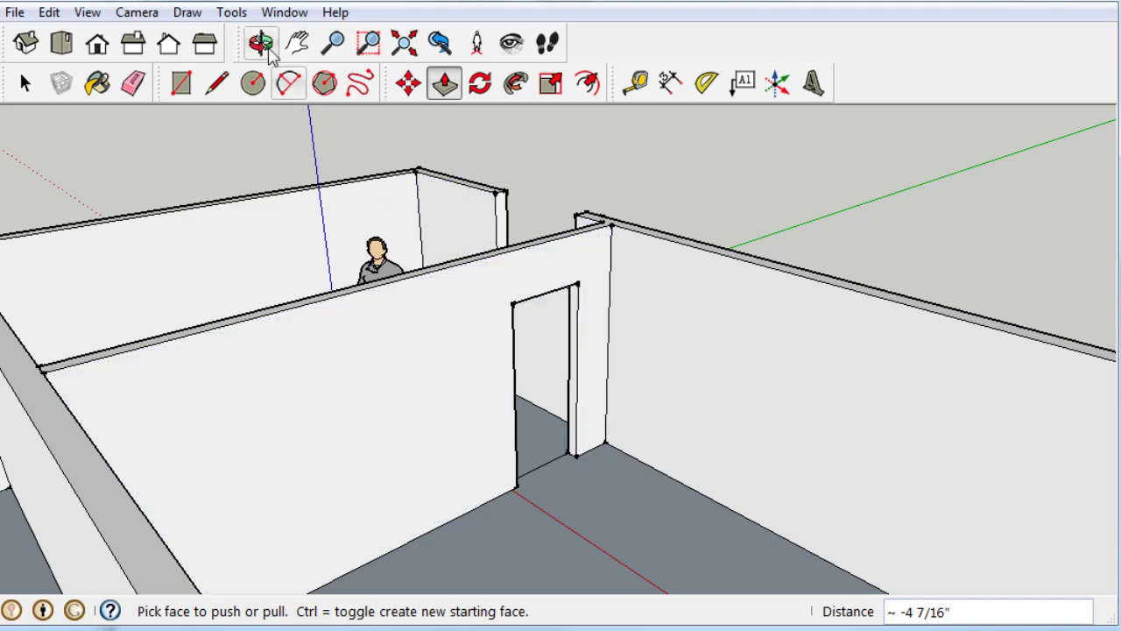
Try to move the vertical corner edge beside the doorway.
{"action": "left_click", "coordinate": [24, 83]}
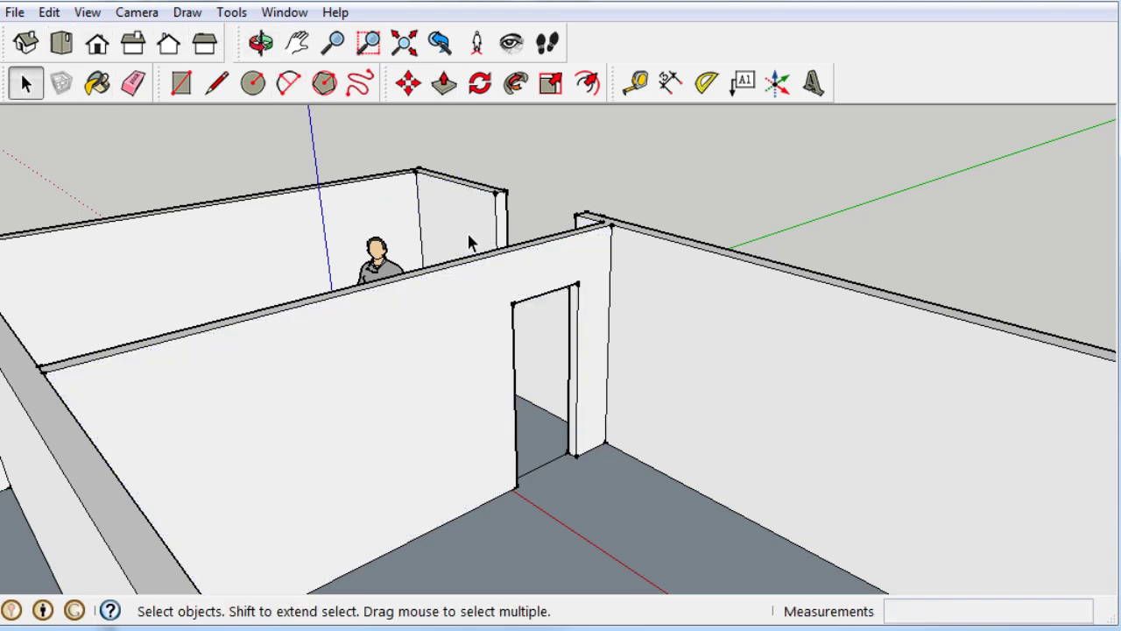
{"action": "left_click", "coordinate": [688, 248]}
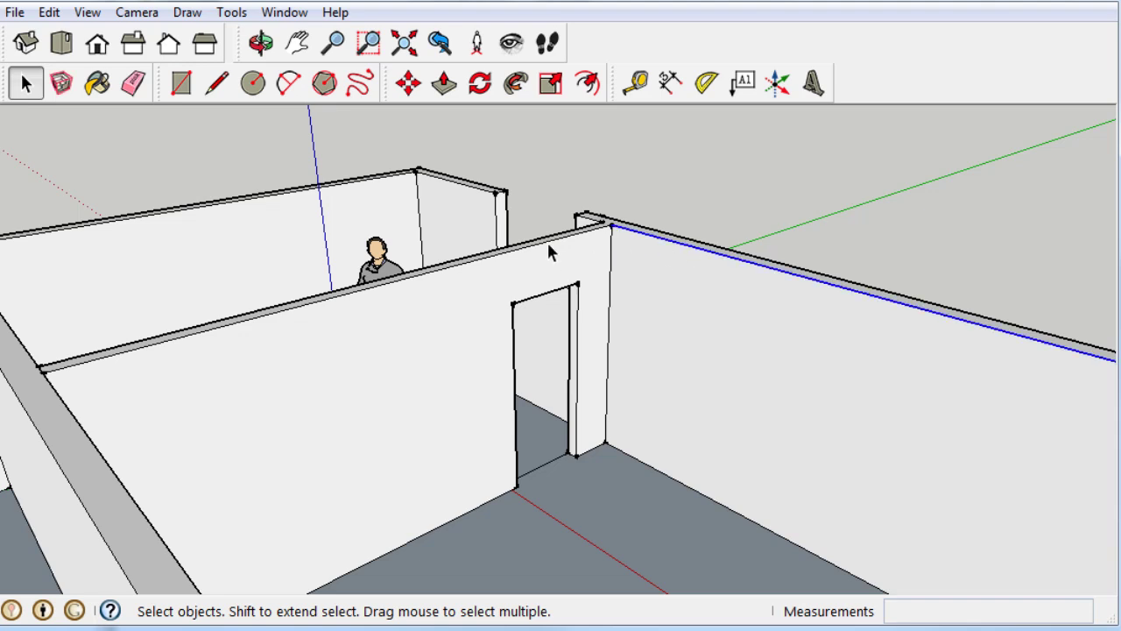
{"action": "left_click", "coordinate": [545, 243]}
{"action": "left_click", "coordinate": [612, 277]}
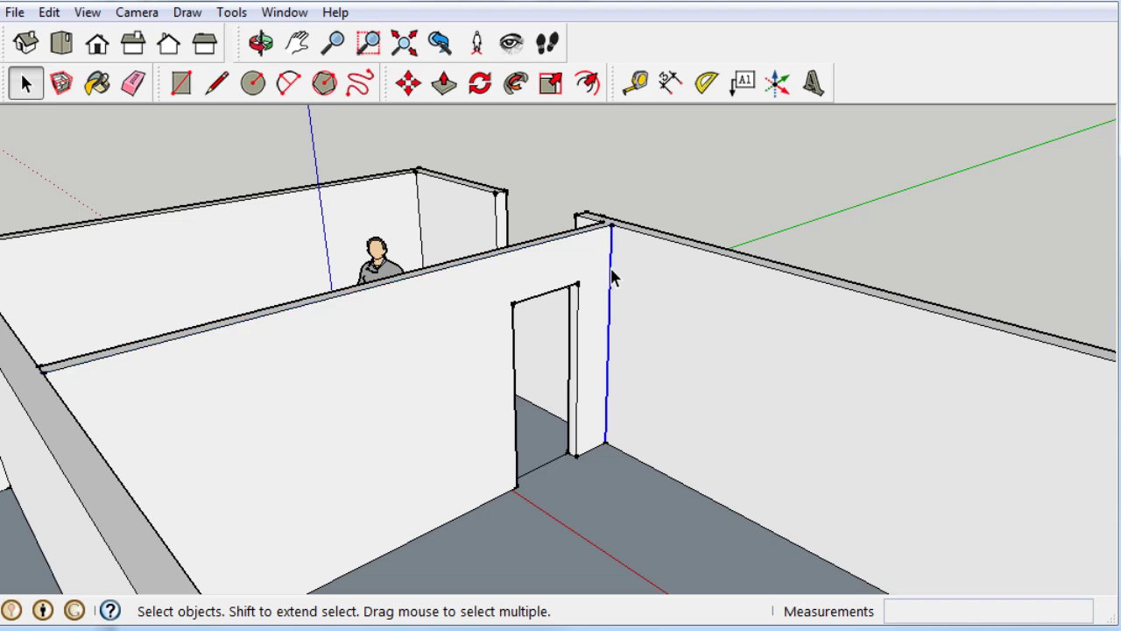
{"action": "key", "text": "m"}
{"action": "left_click", "coordinate": [609, 281]}
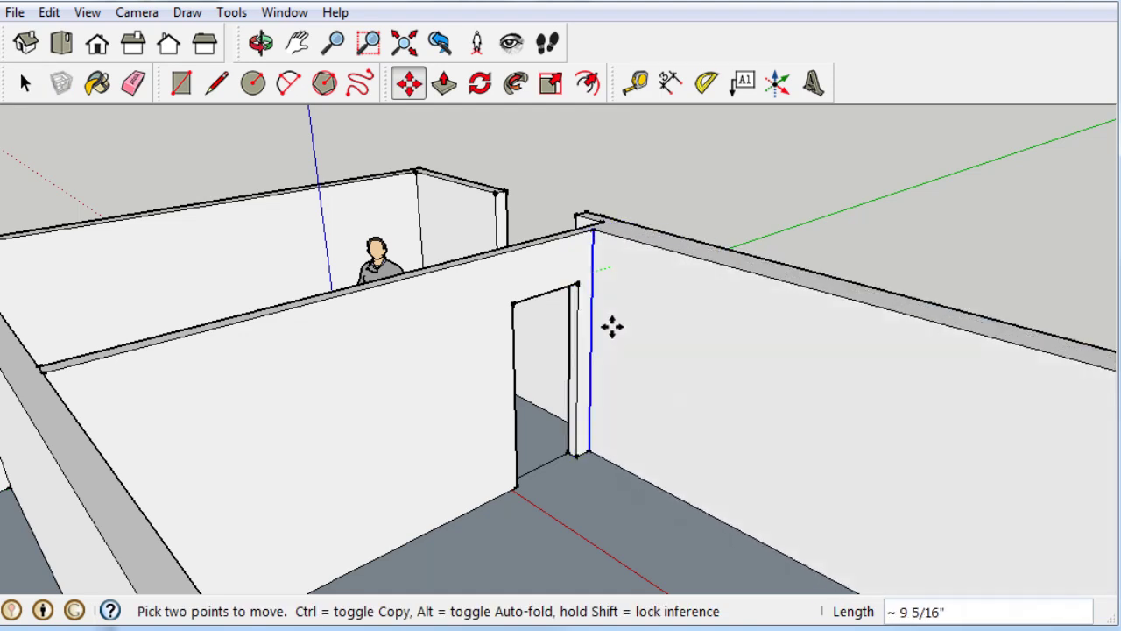
{"action": "left_click", "coordinate": [610, 326]}
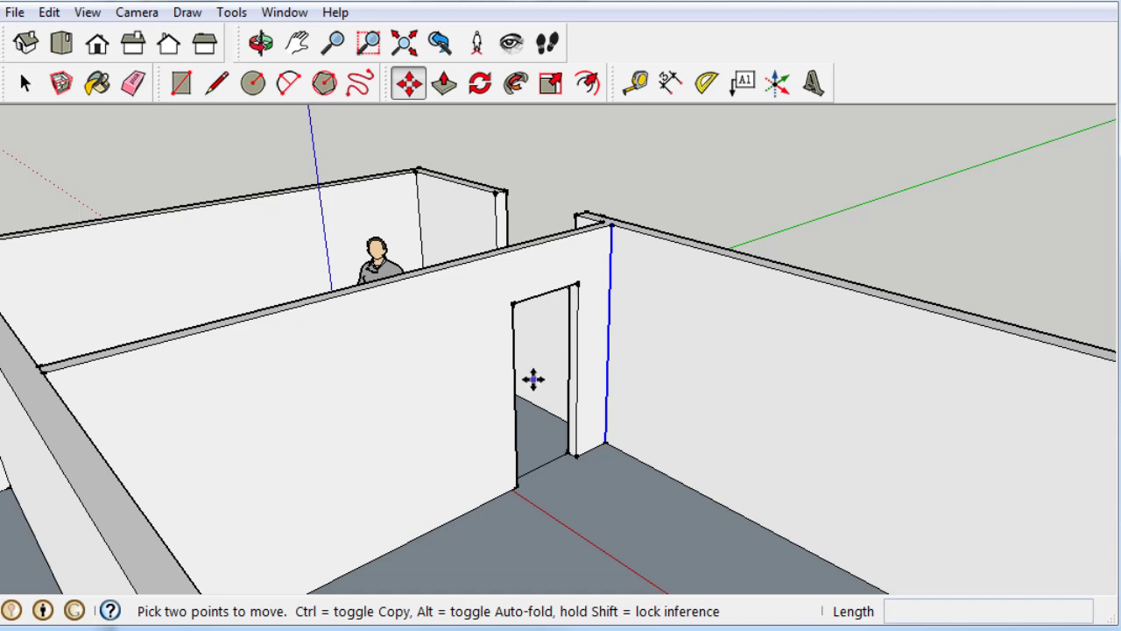
Shift the doorway away from the corner by pulling the corner-side jamb 11 13/16" inward and pushing the opposite jamb back 1'3 1/2".
{"action": "scroll", "coordinate": [534, 378], "scroll_direction": "up", "scroll_amount": 2}
{"action": "scroll", "coordinate": [533, 379], "scroll_direction": "up", "scroll_amount": 2}
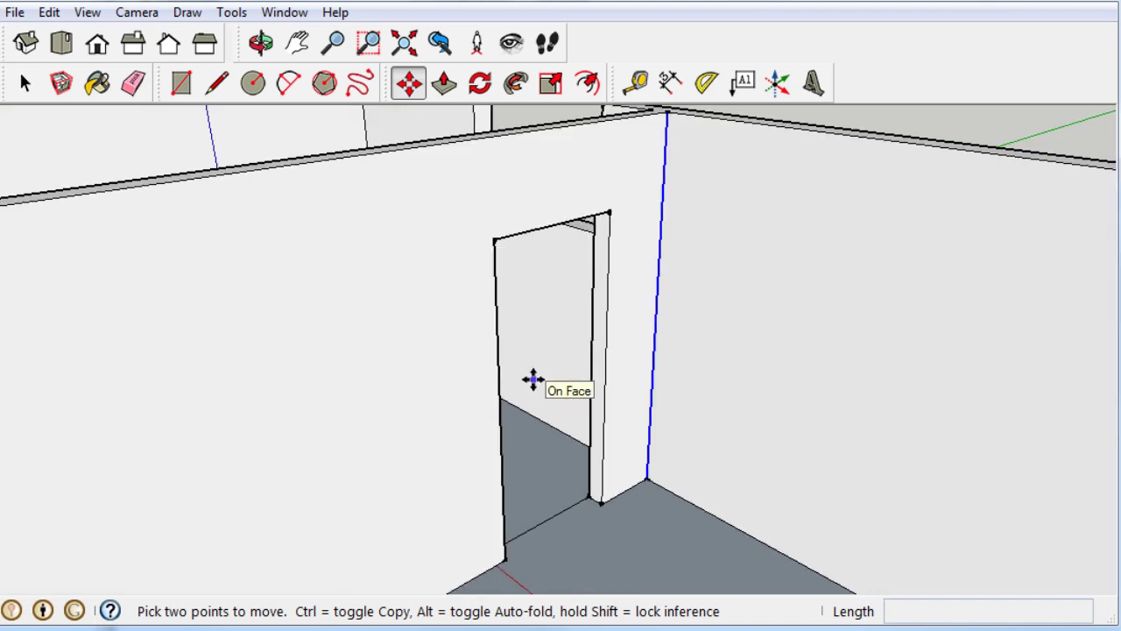
{"action": "key", "text": "p"}
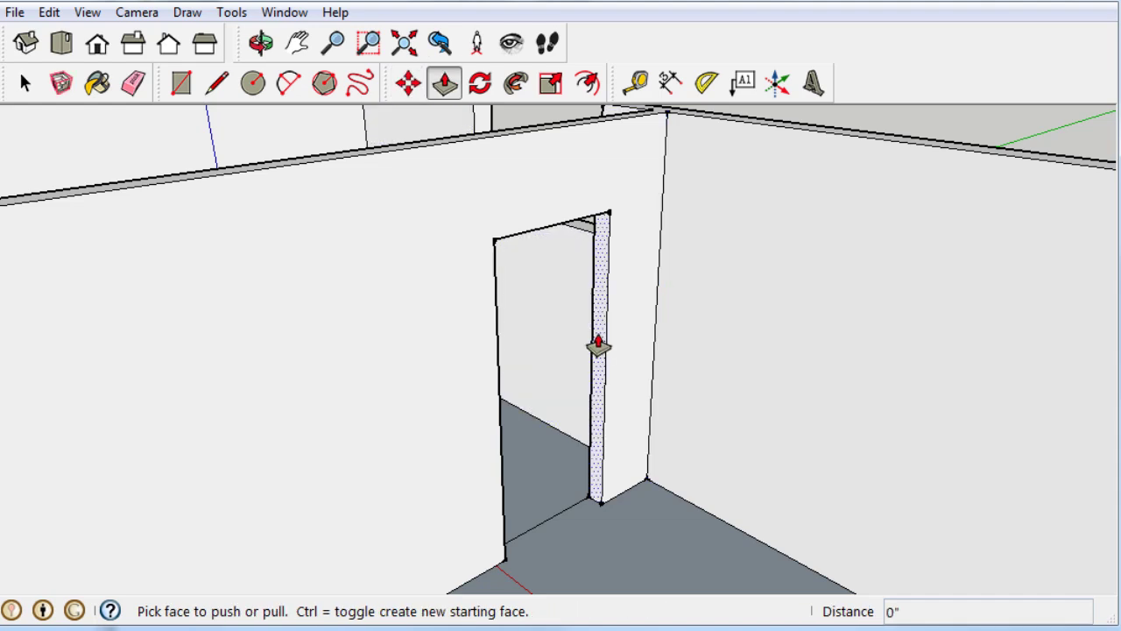
{"action": "left_click_drag", "start_coordinate": [598, 344], "coordinate": [558, 357]}
{"action": "key", "text": "o"}
{"action": "left_click_drag", "start_coordinate": [526, 405], "coordinate": [358, 371]}
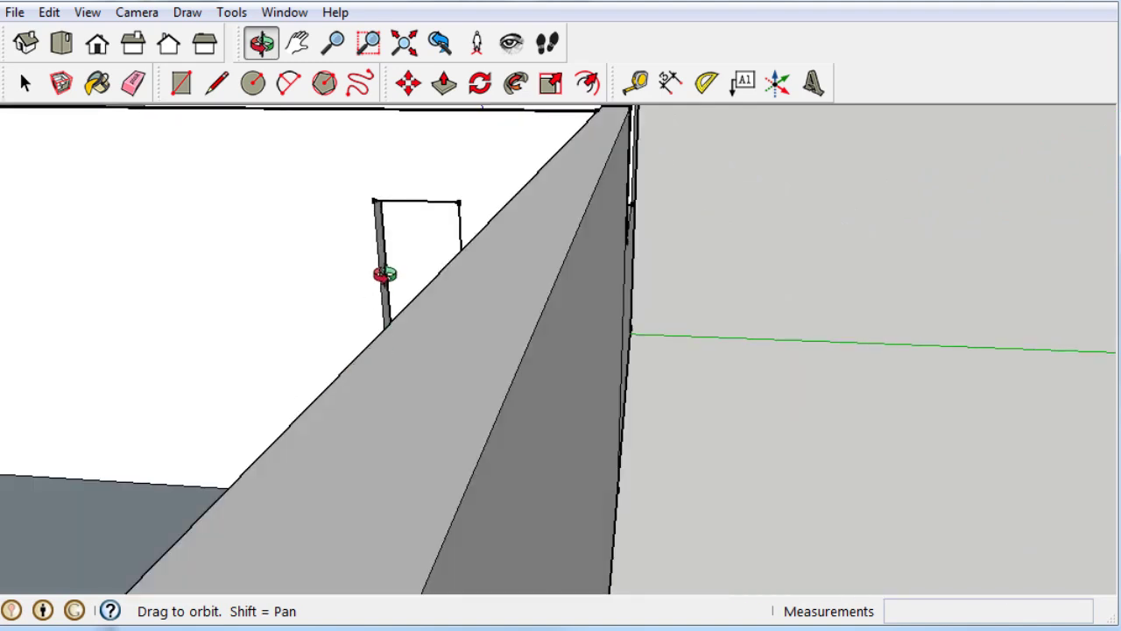
{"action": "key", "text": "p"}
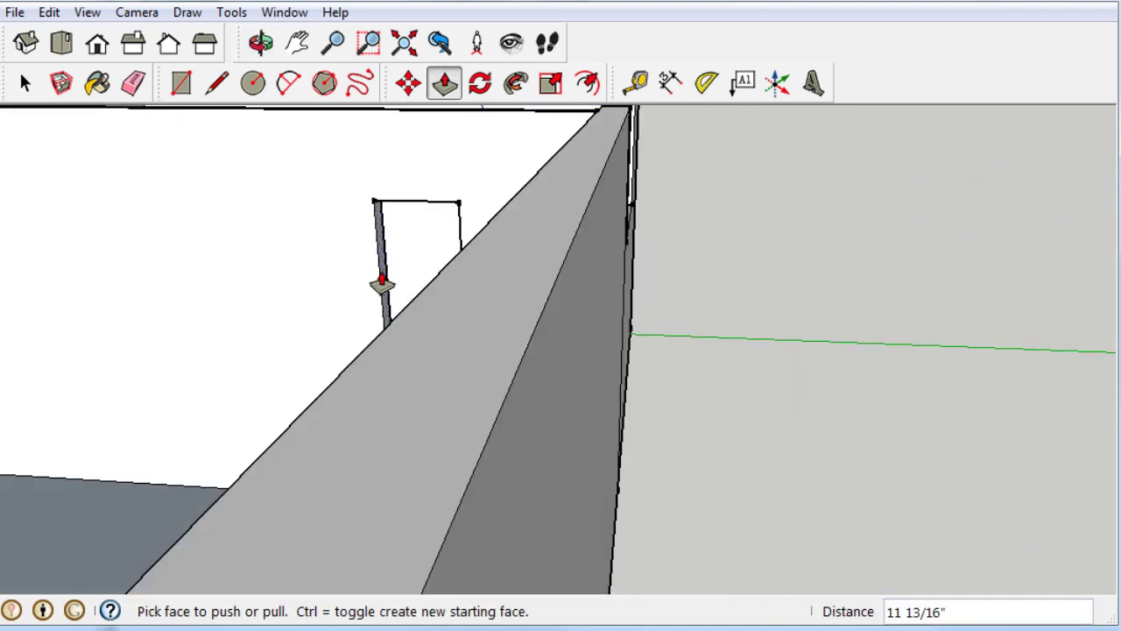
{"action": "left_click", "coordinate": [379, 282]}
{"action": "left_click_drag", "start_coordinate": [379, 282], "coordinate": [313, 294]}
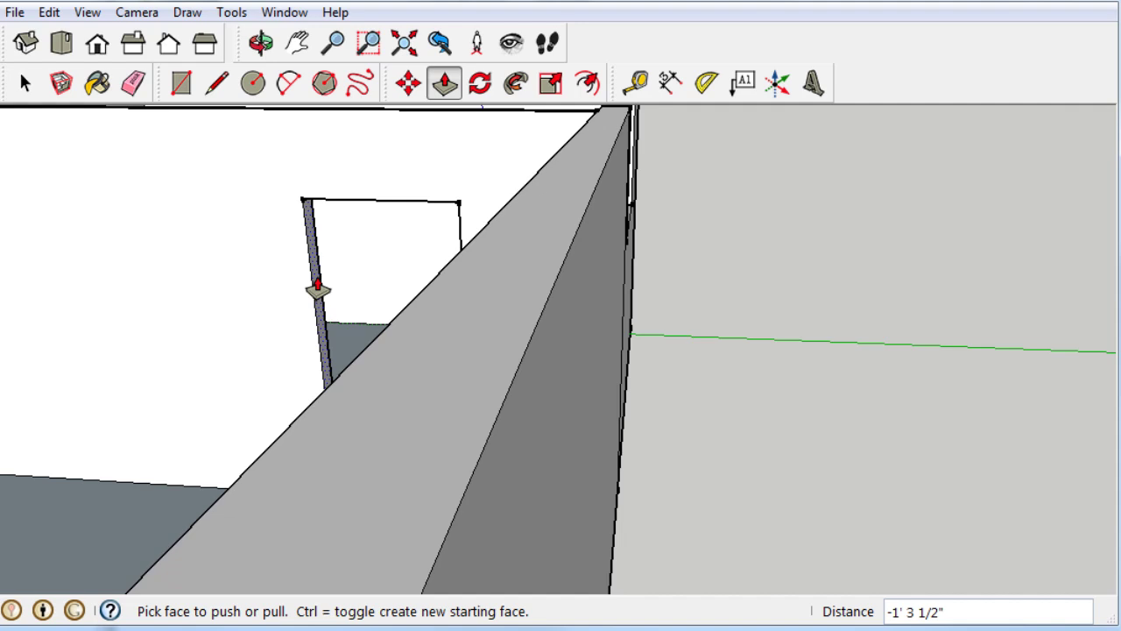
Place a guide point 19'6" from the outer-wall end along the top edge of the long partition.
{"action": "key", "text": "o"}
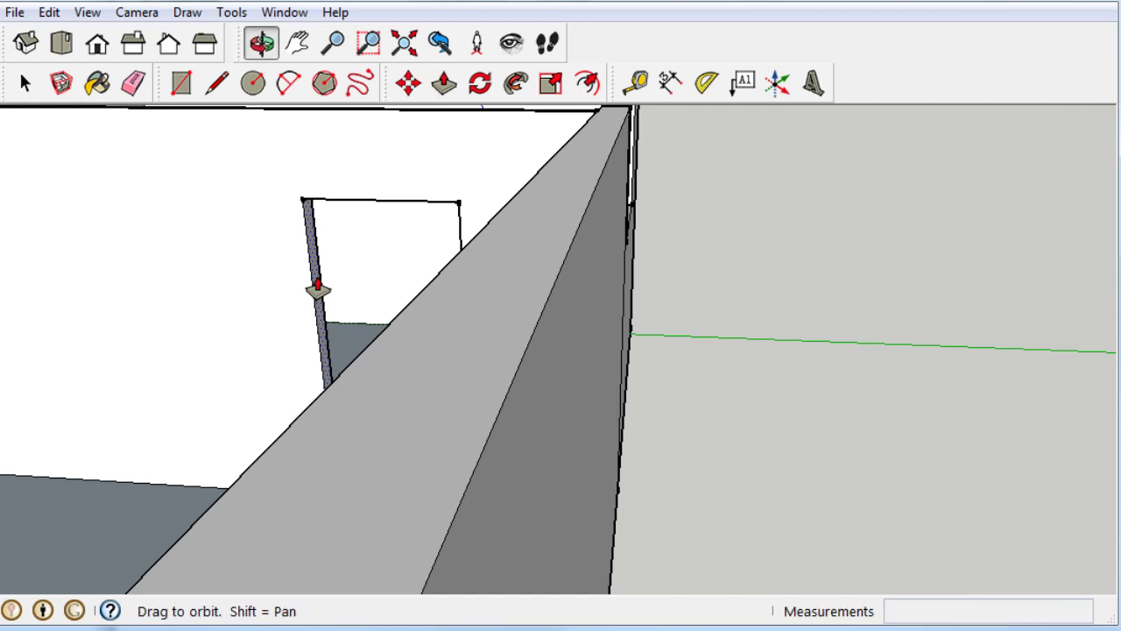
{"action": "left_click_drag", "start_coordinate": [891, 433], "coordinate": [723, 380]}
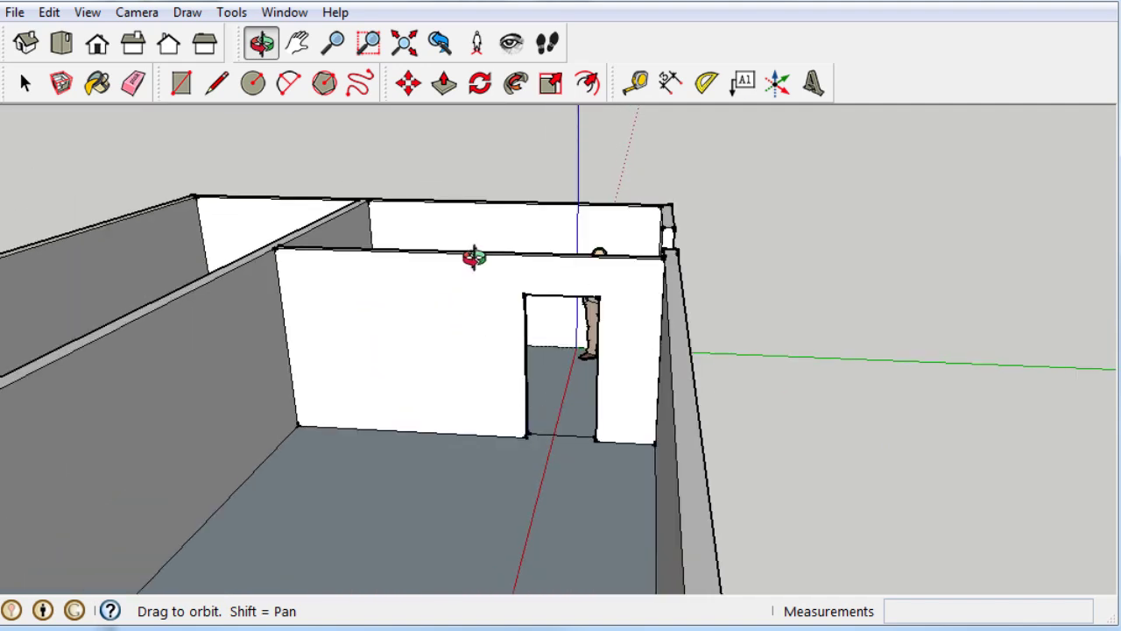
{"action": "left_click", "coordinate": [637, 82]}
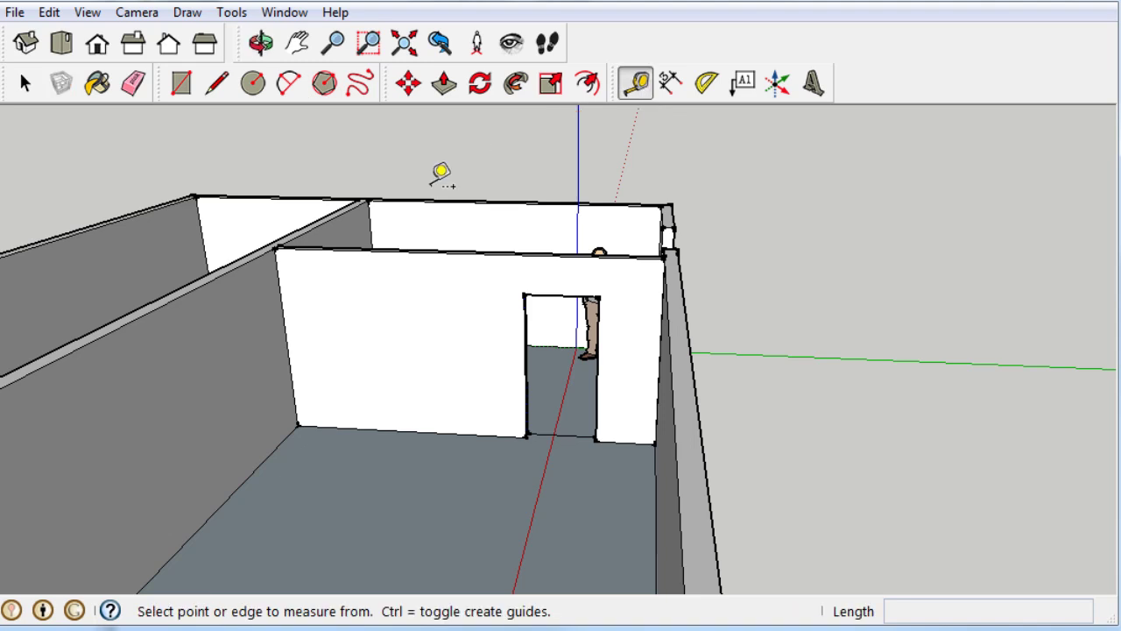
{"action": "left_click", "coordinate": [367, 201]}
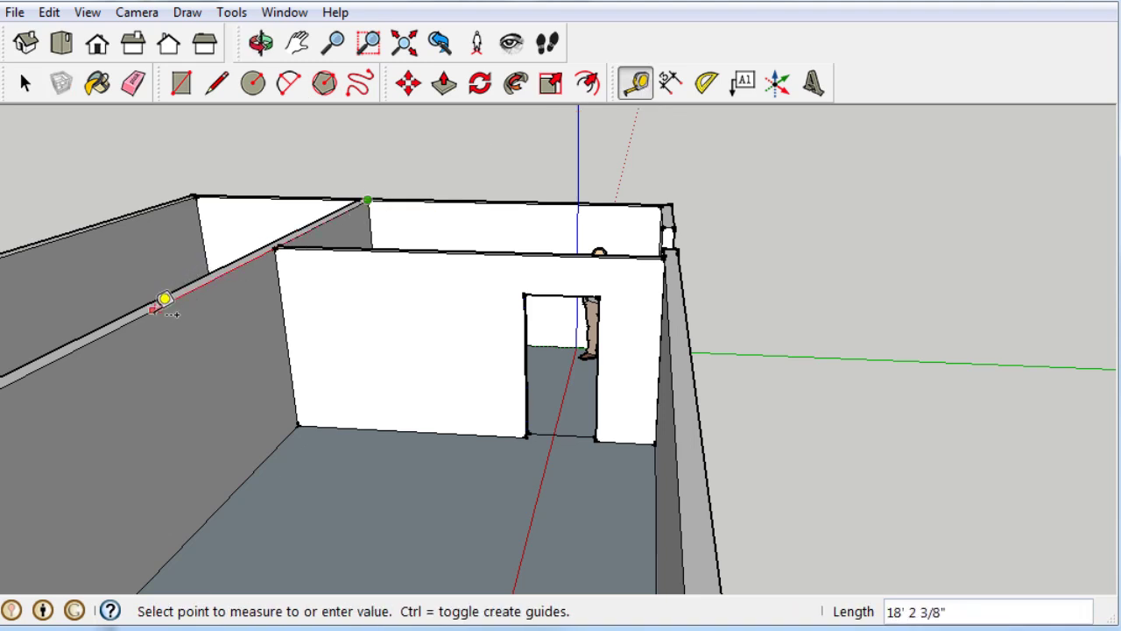
{"action": "type", "text": "19'6"}
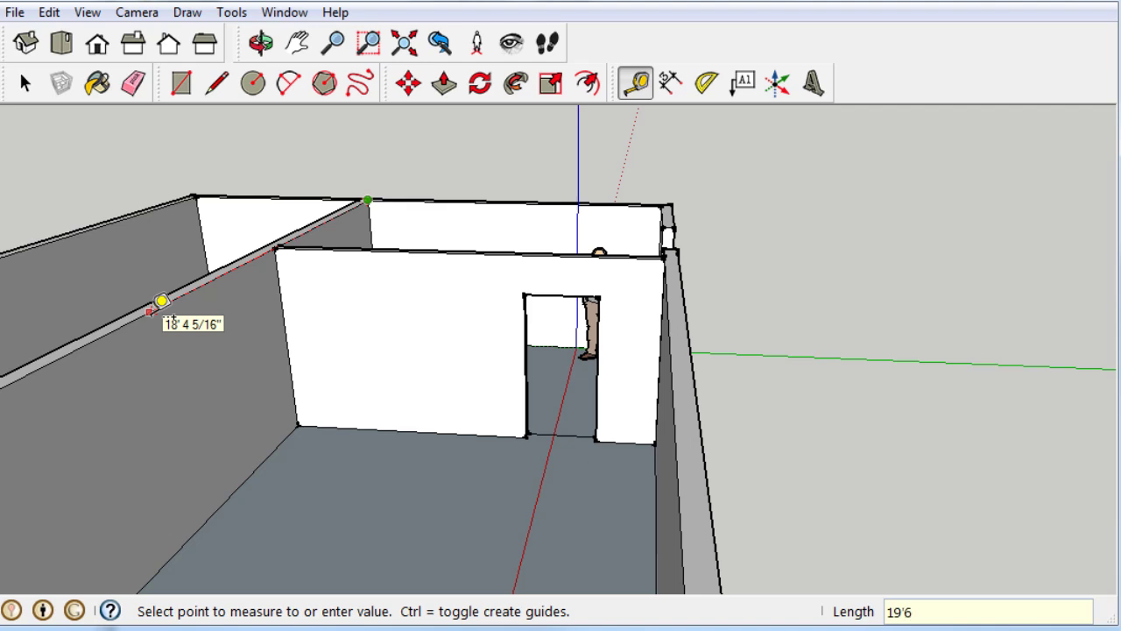
{"action": "key", "text": "Return"}
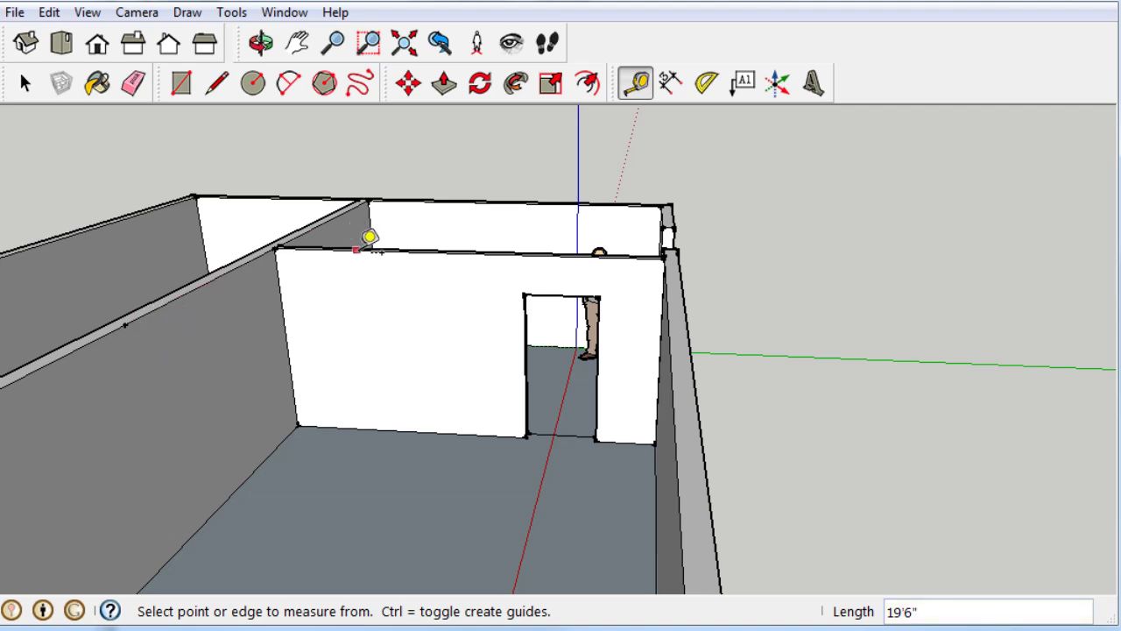
Create a vertical guide line on the long partition, 19'6" from its inner corner edge at the outer wall.
{"action": "key", "text": "o"}
{"action": "left_click_drag", "start_coordinate": [389, 381], "coordinate": [146, 465]}
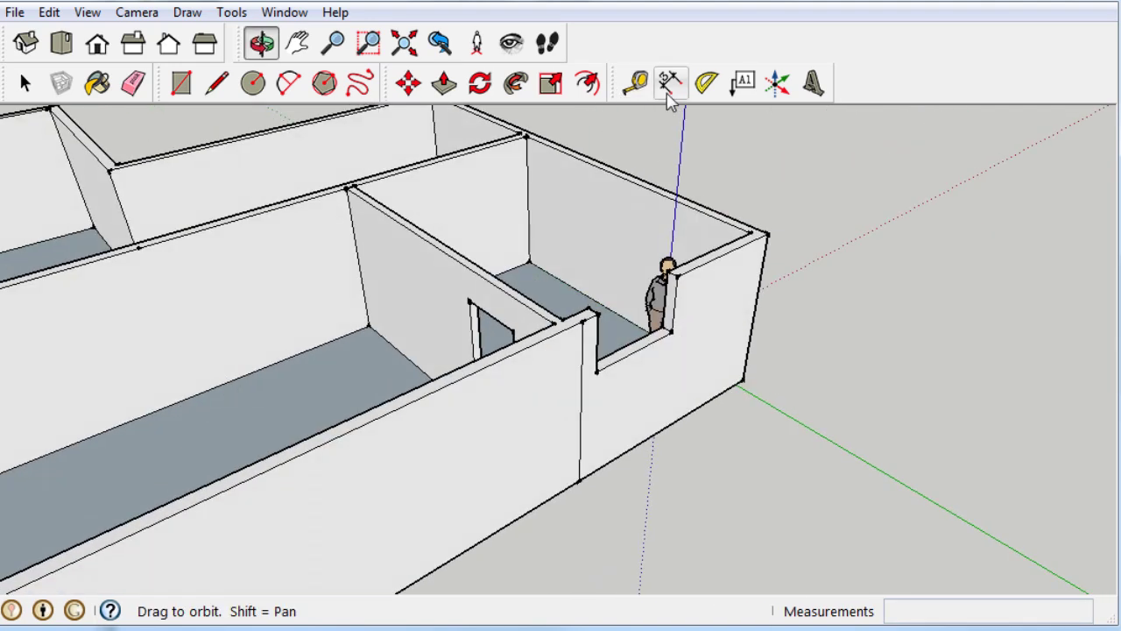
{"action": "left_click", "coordinate": [635, 86]}
{"action": "left_click", "coordinate": [528, 202]}
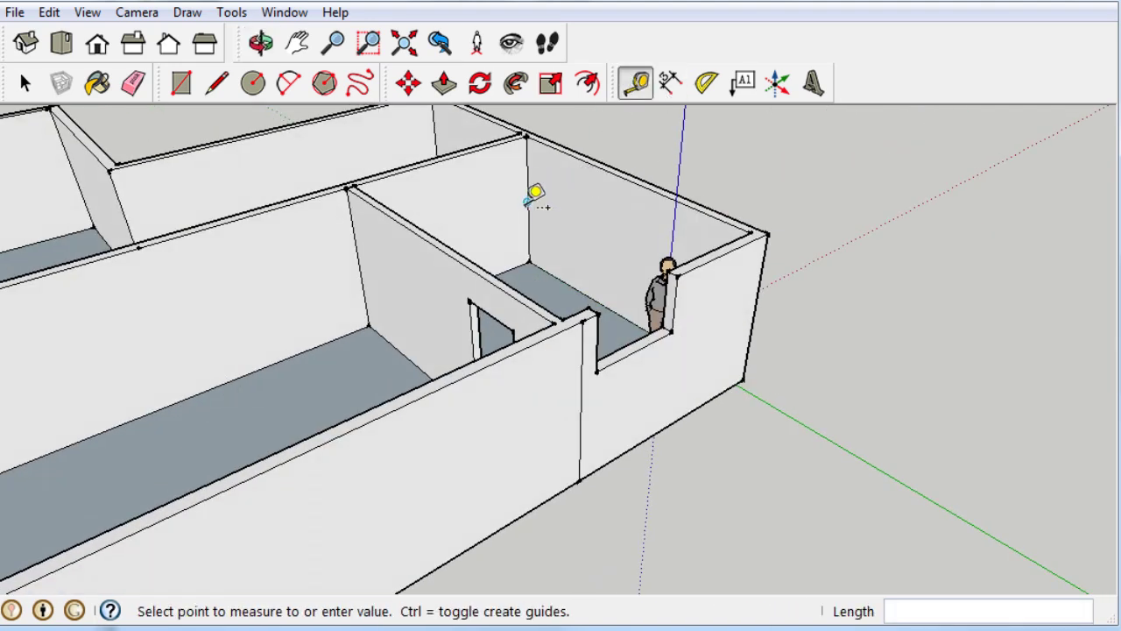
{"action": "type", "text": "19'6"}
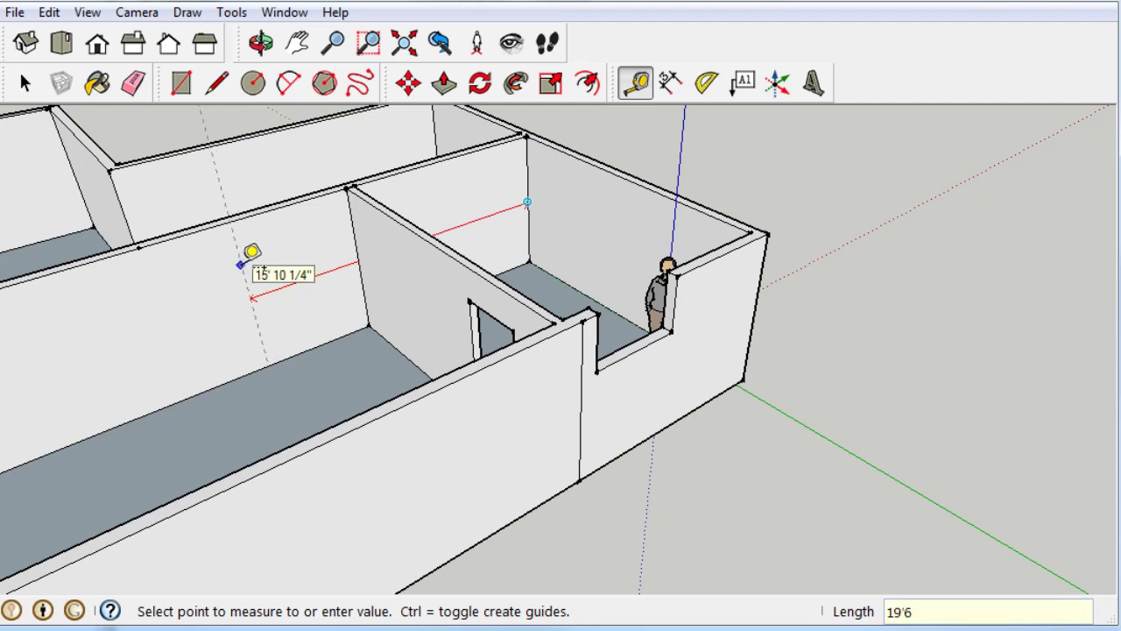
{"action": "type", "text": "\""}
{"action": "key", "text": "Return"}
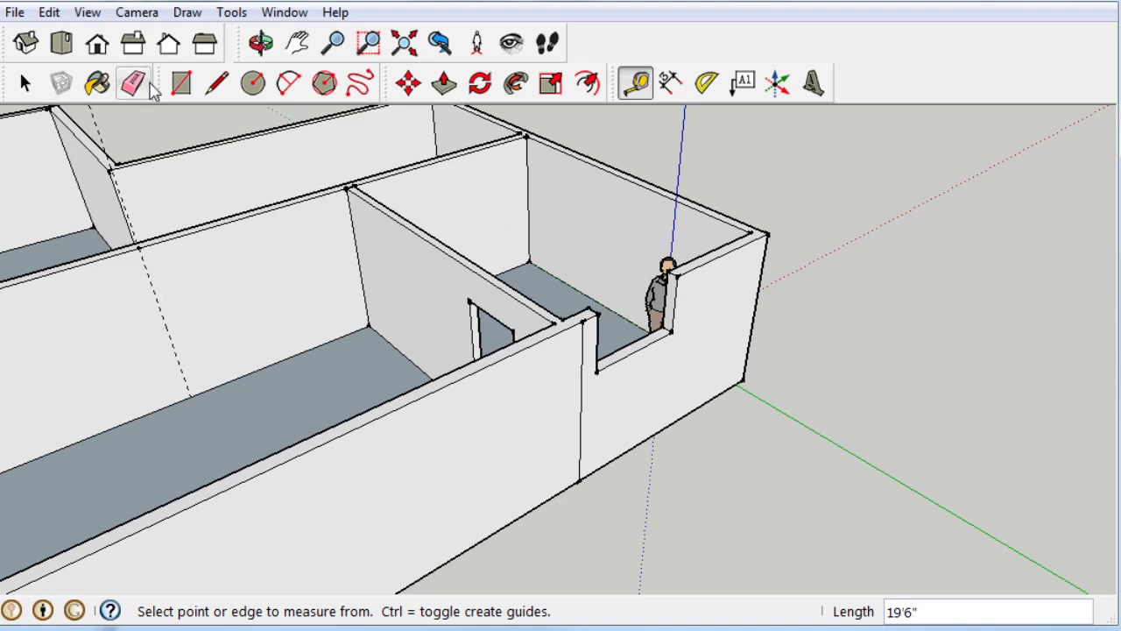
Draw a rectangle about 4' by 5'4" from the guide line's foot on the long partition and Push/Pull it about 6 5/16" through.
{"action": "left_click", "coordinate": [182, 83]}
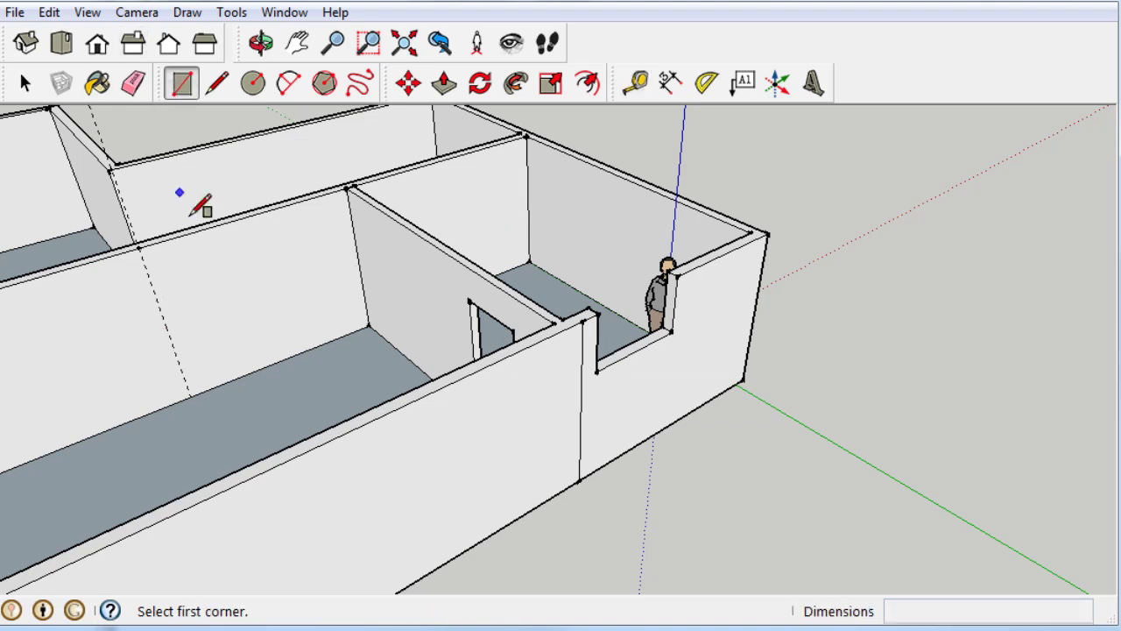
{"action": "left_click", "coordinate": [190, 396]}
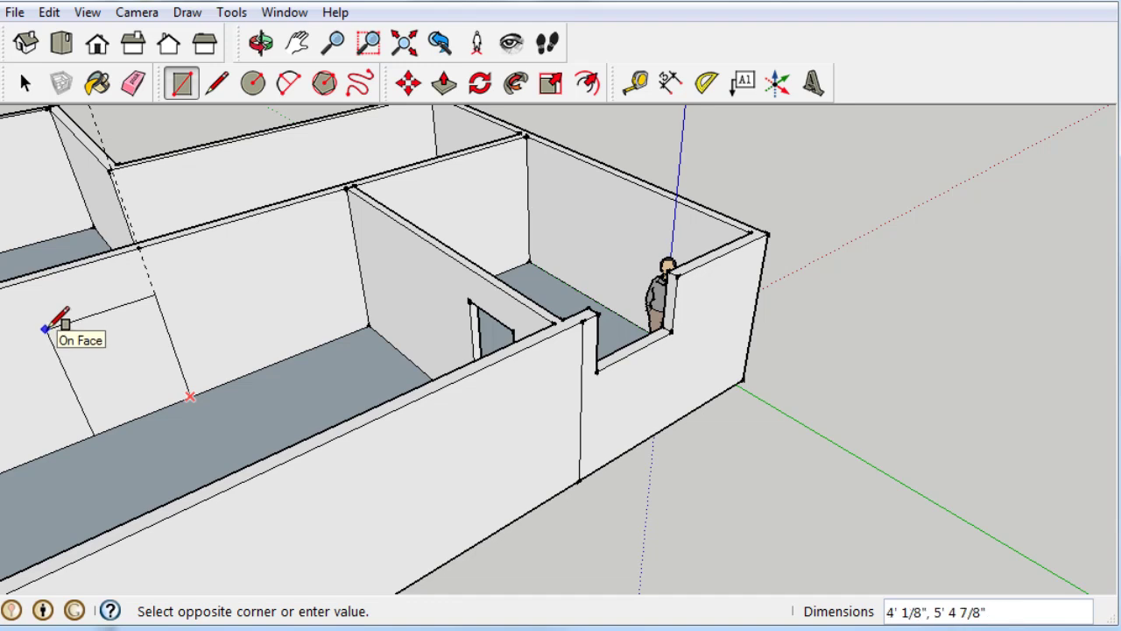
{"action": "left_click", "coordinate": [46, 329]}
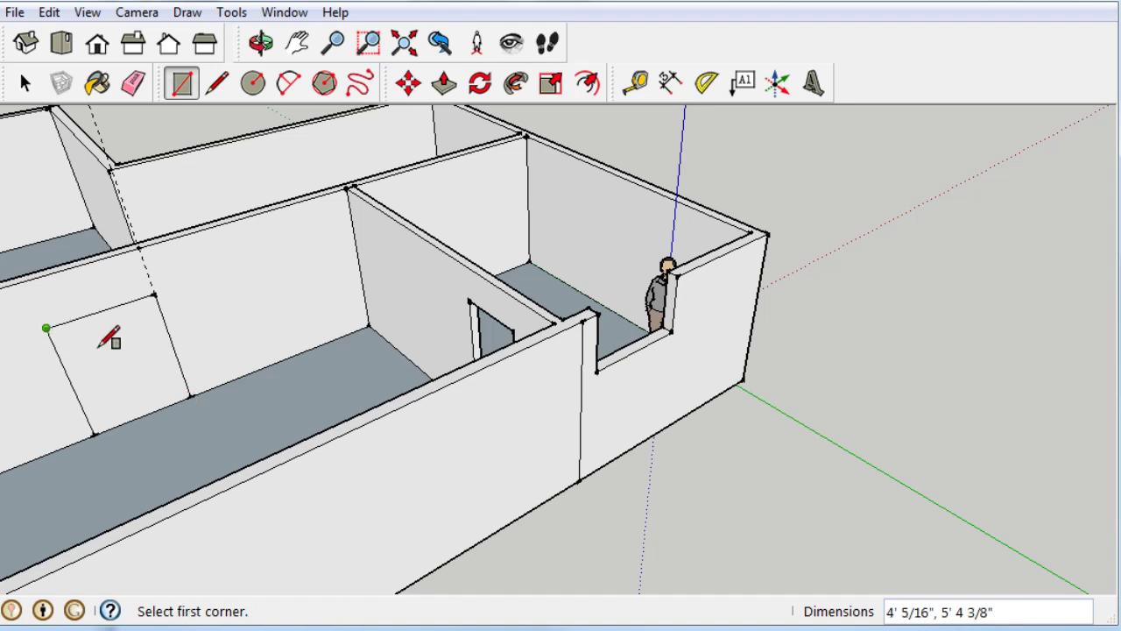
{"action": "left_click", "coordinate": [444, 82]}
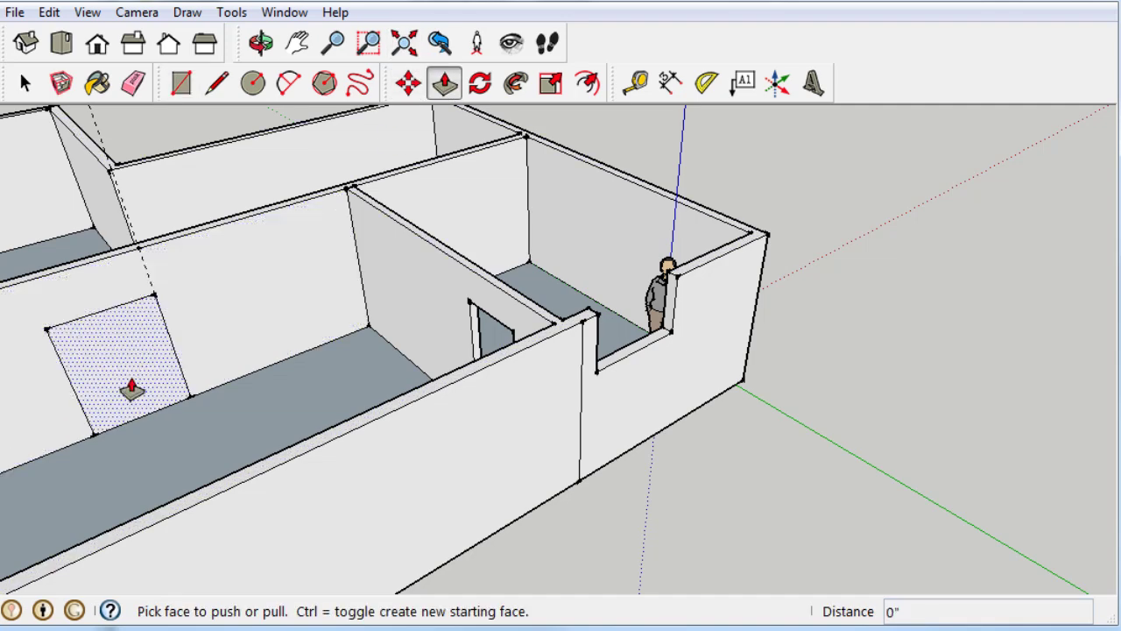
{"action": "left_click", "coordinate": [128, 394]}
{"action": "left_click", "coordinate": [122, 361]}
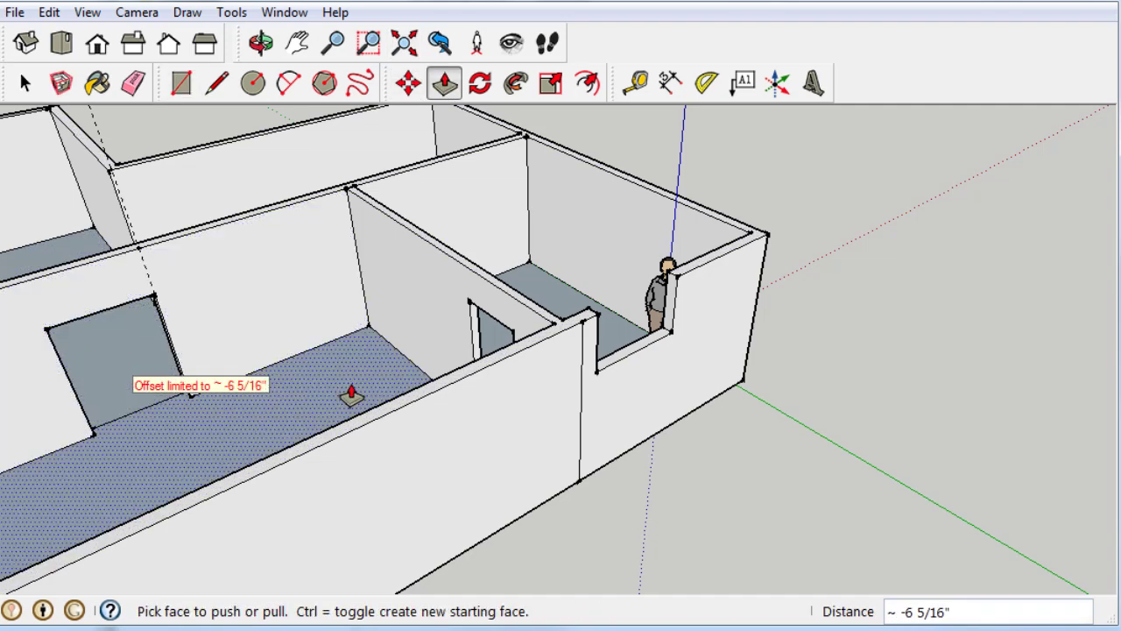
Show the whole building from directly above in parallel projection.
{"action": "key", "text": "o"}
{"action": "left_click_drag", "start_coordinate": [359, 436], "coordinate": [662, 352]}
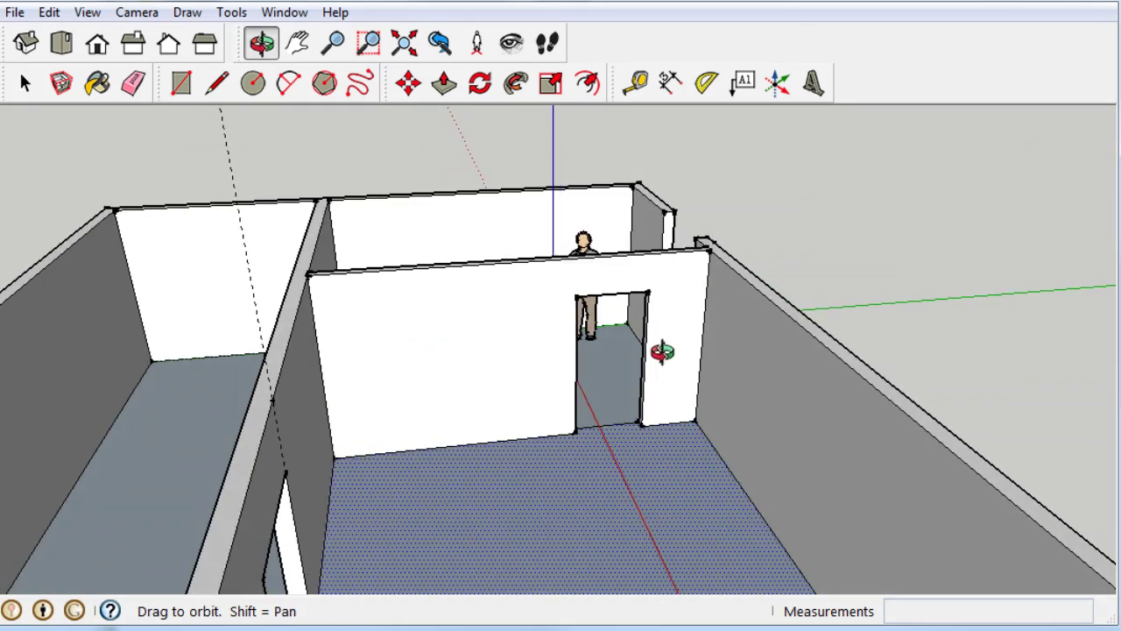
{"action": "left_click_drag", "start_coordinate": [662, 351], "coordinate": [746, 339]}
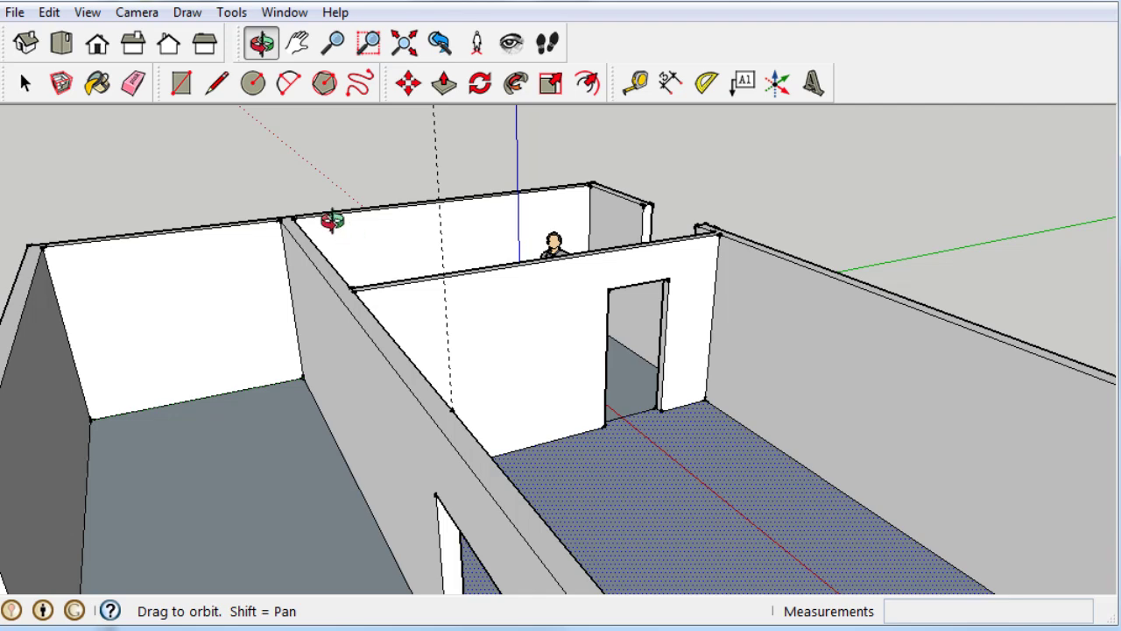
{"action": "left_click", "coordinate": [61, 46]}
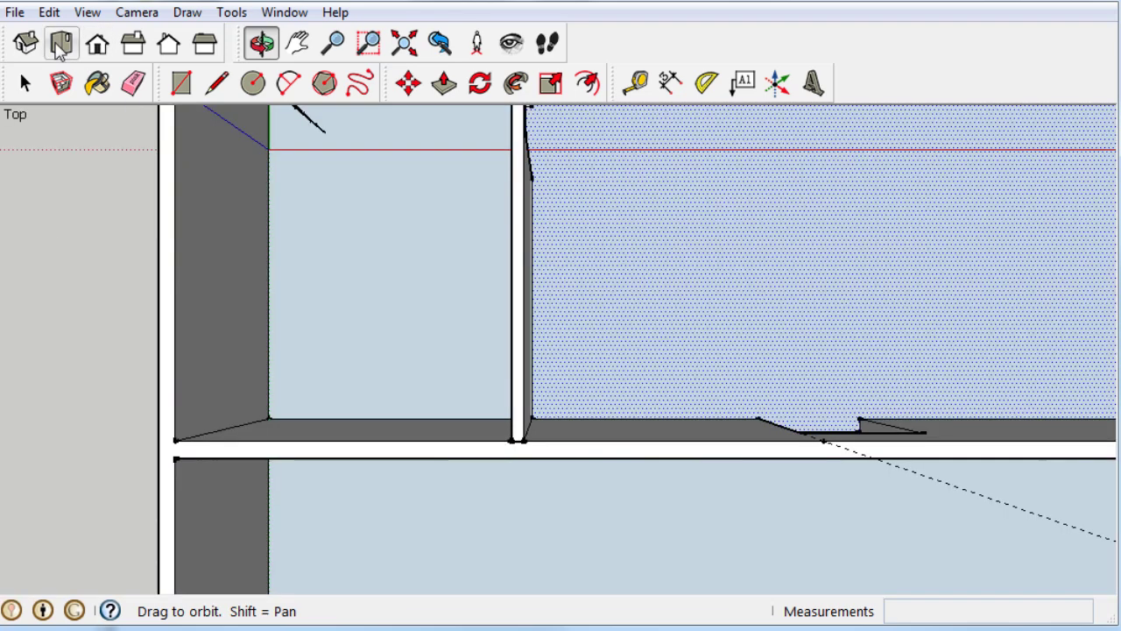
{"action": "scroll", "coordinate": [561, 320], "scroll_direction": "down", "scroll_amount": 4}
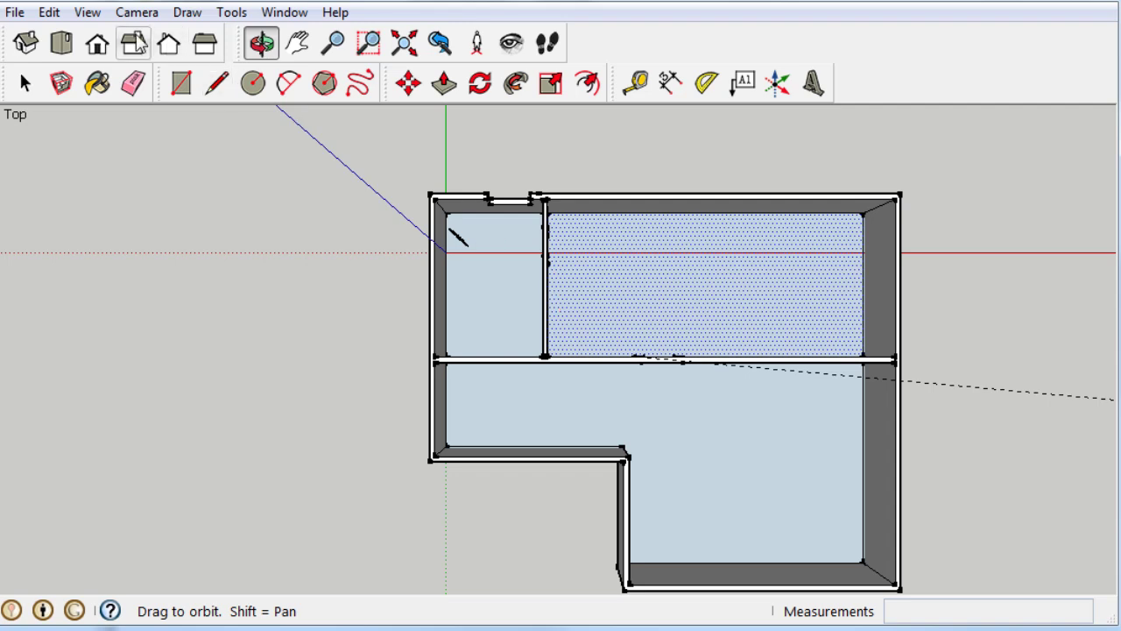
{"action": "left_click", "coordinate": [137, 12]}
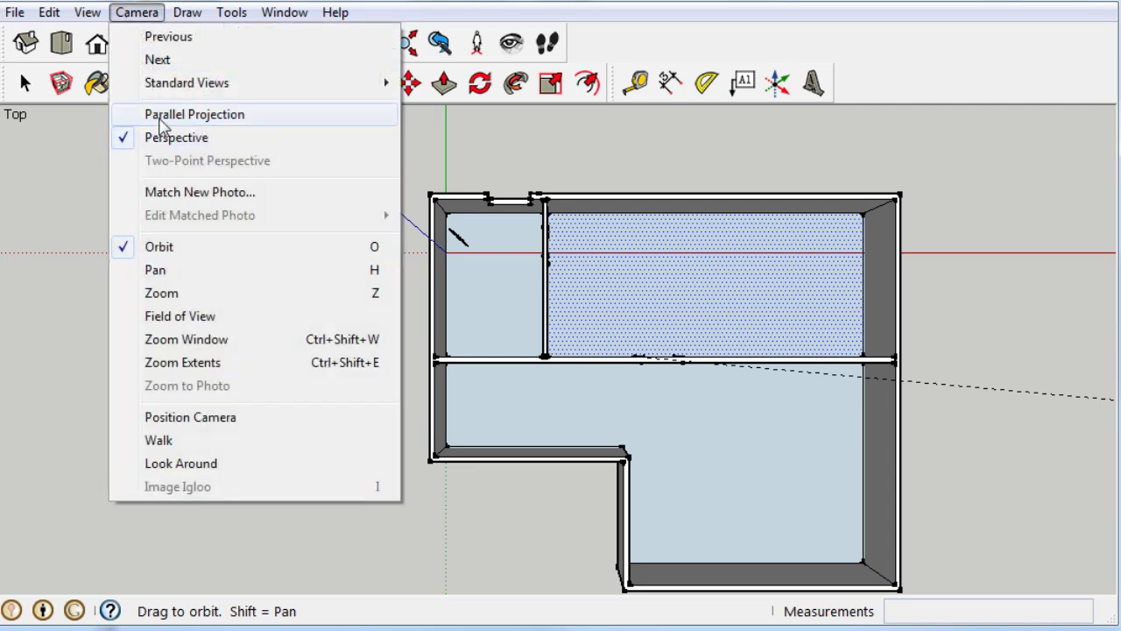
{"action": "left_click", "coordinate": [162, 116]}
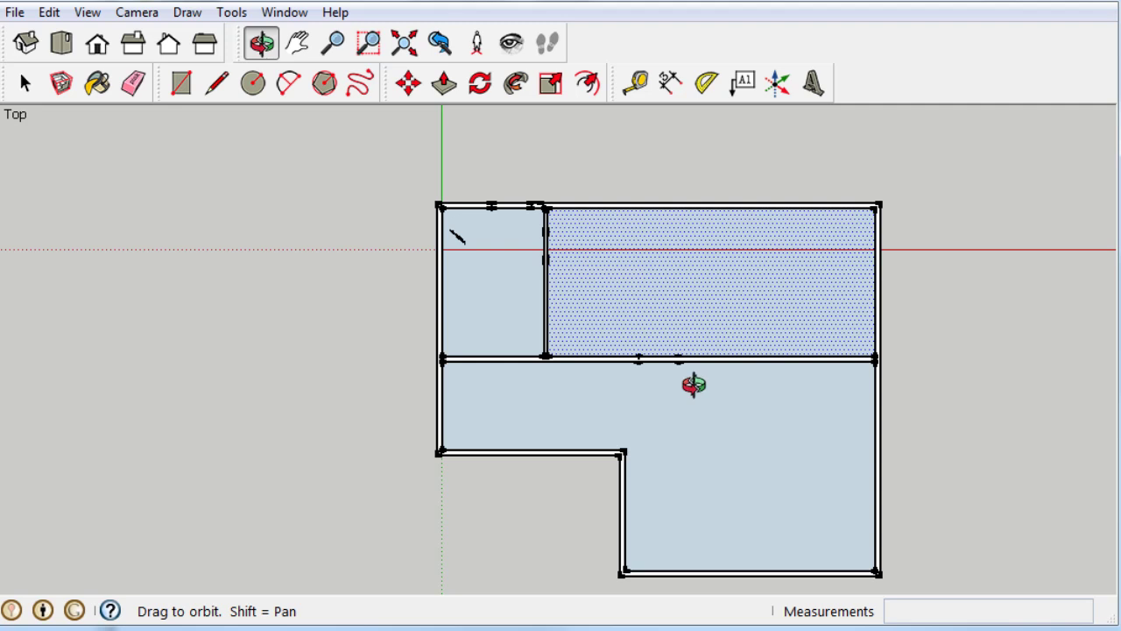
Dimension the small room's inside length along the short outer wall, placing the dimension outside the building.
{"action": "scroll", "coordinate": [690, 373], "scroll_direction": "up", "scroll_amount": 1}
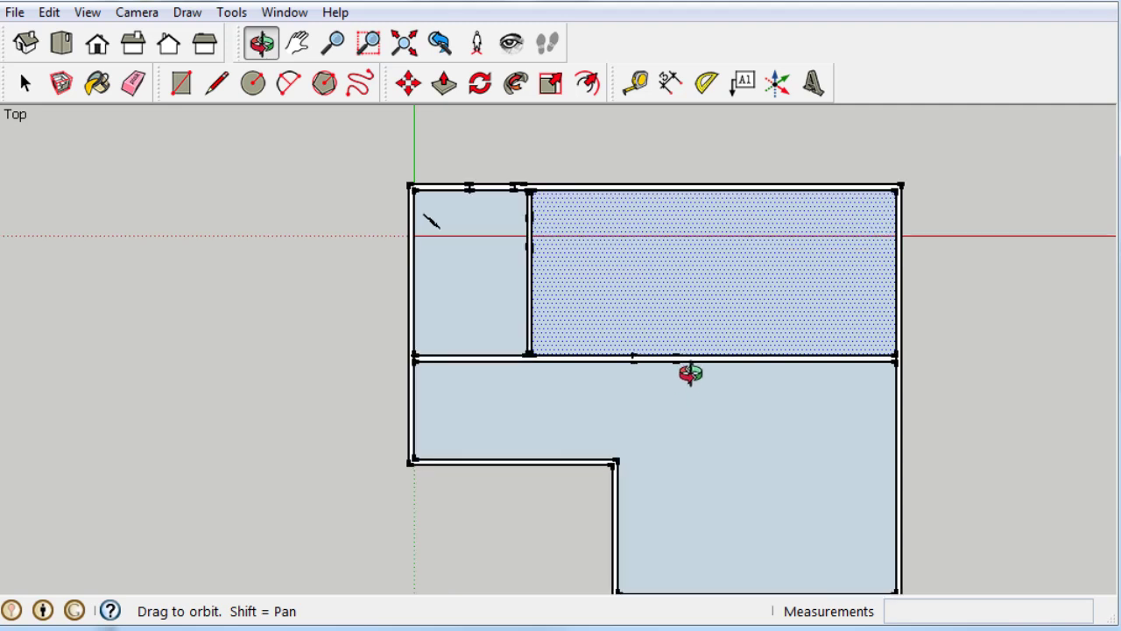
{"action": "scroll", "coordinate": [690, 373], "scroll_direction": "up", "scroll_amount": 1}
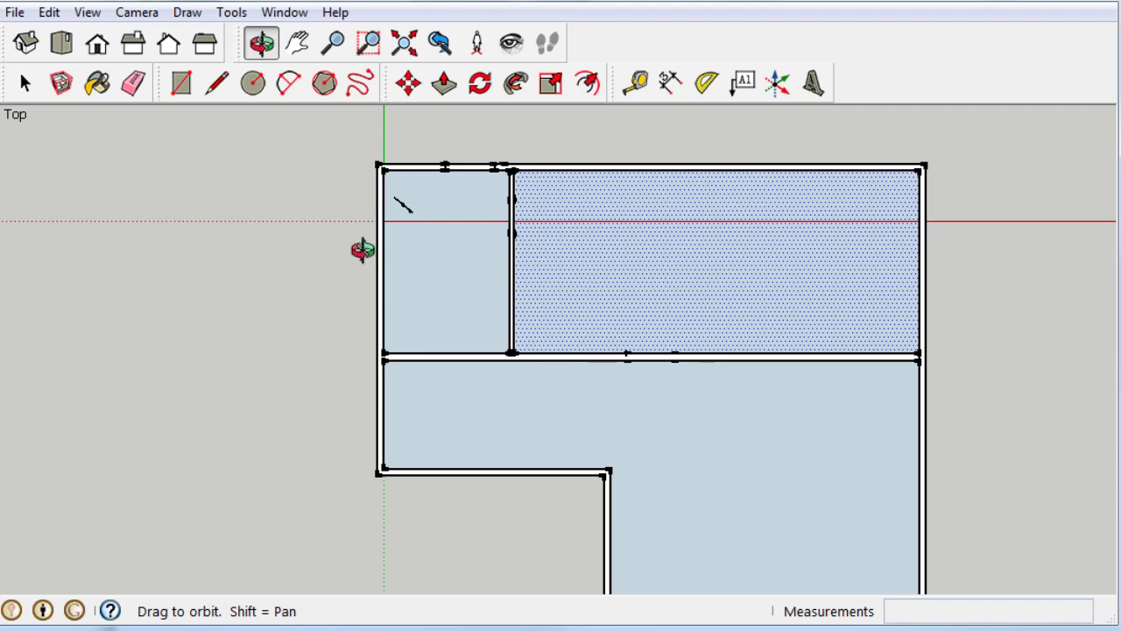
{"action": "left_click", "coordinate": [671, 83]}
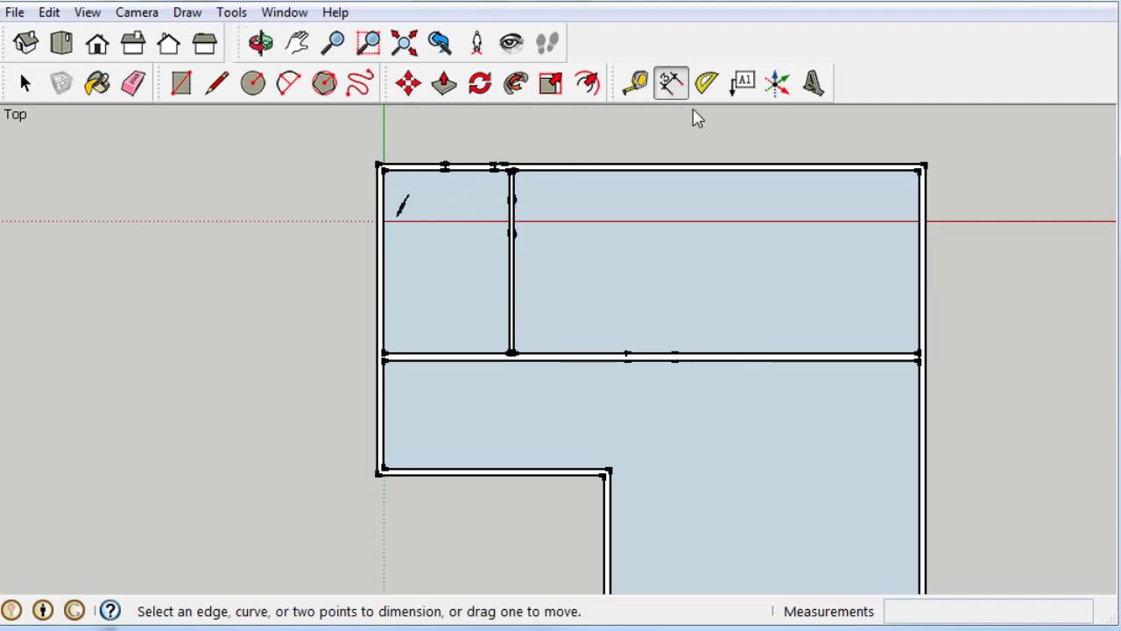
{"action": "scroll", "coordinate": [376, 294], "scroll_direction": "up", "scroll_amount": 3}
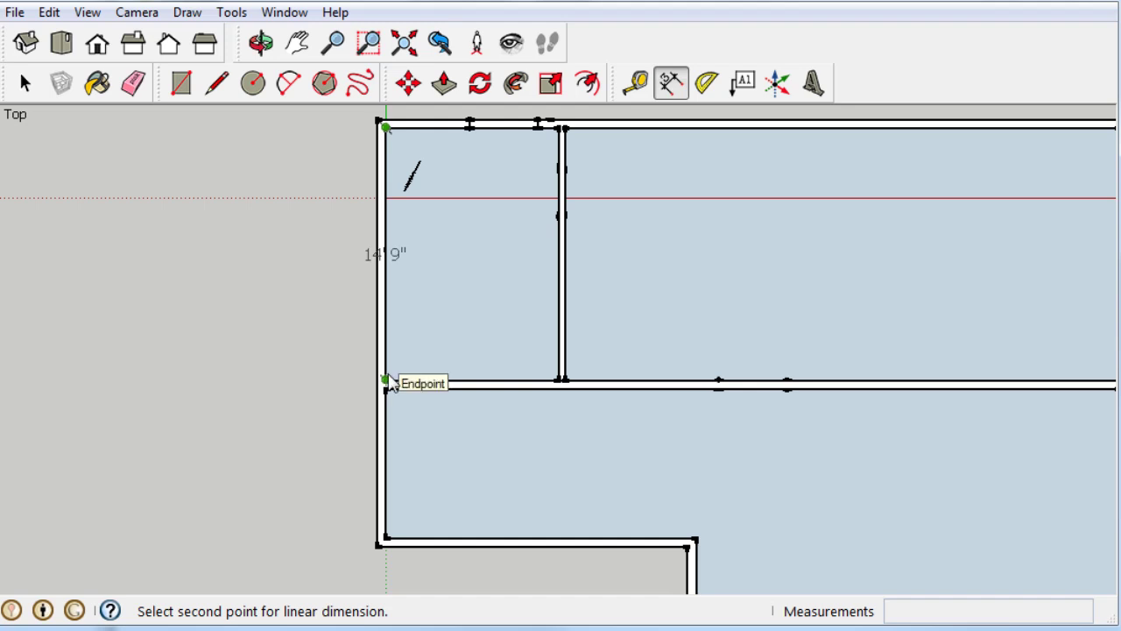
{"action": "left_click", "coordinate": [386, 381]}
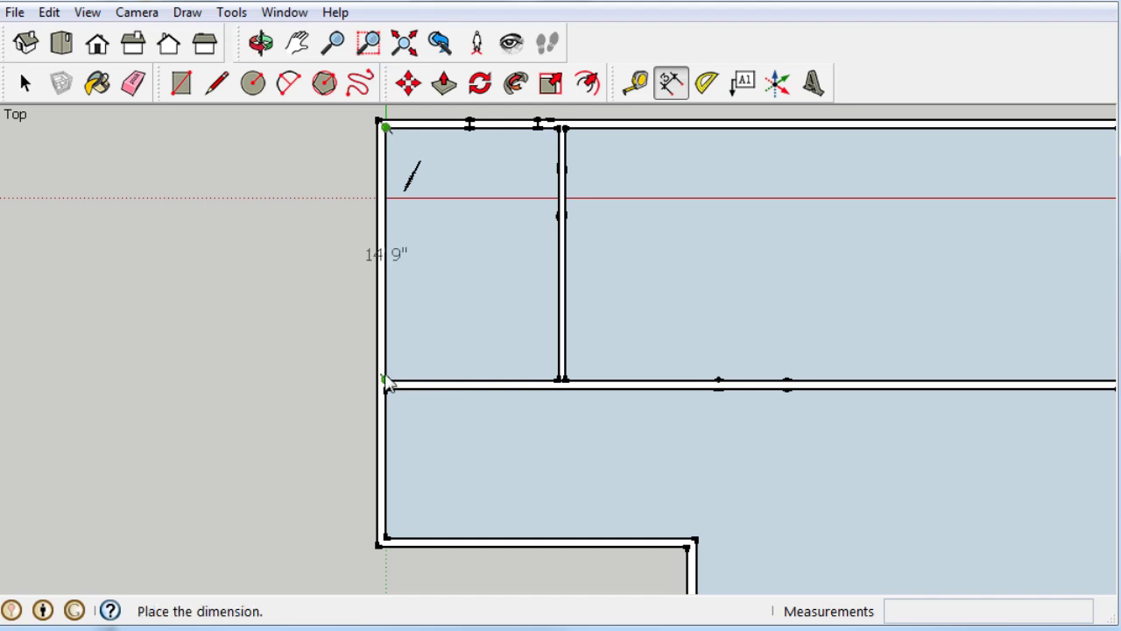
{"action": "left_click", "coordinate": [325, 376]}
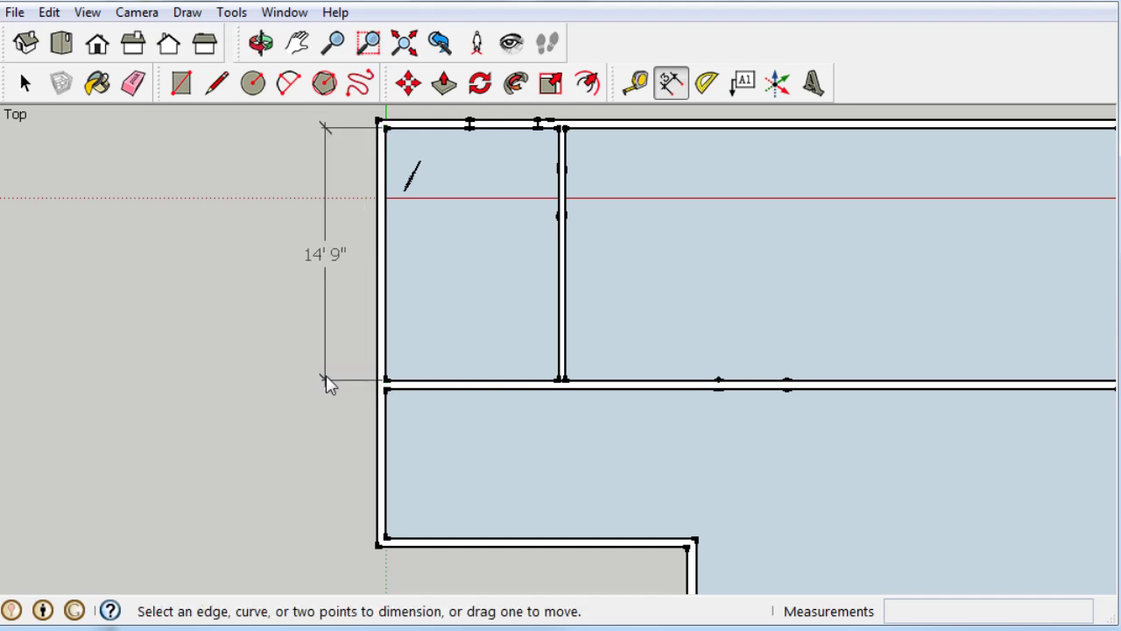
Dimension the inside wall length from the long partition to the L's near outer corner, aligned with the existing dimension.
{"action": "left_click", "coordinate": [387, 391]}
{"action": "left_click", "coordinate": [387, 538]}
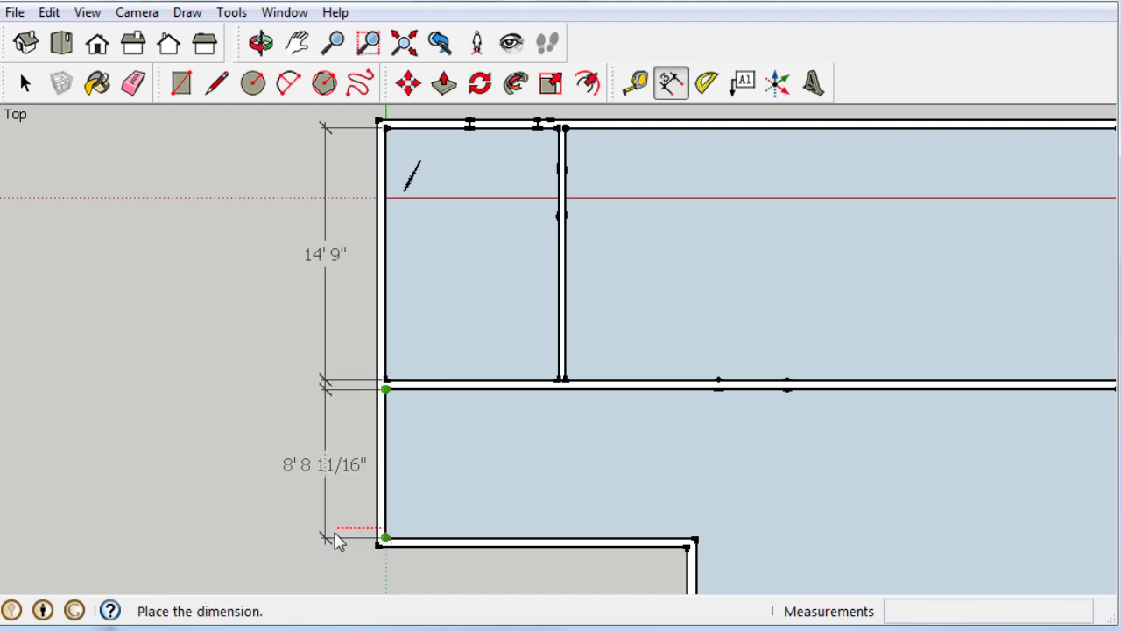
{"action": "left_click", "coordinate": [329, 532]}
{"action": "scroll", "coordinate": [754, 302], "scroll_direction": "down", "scroll_amount": 2}
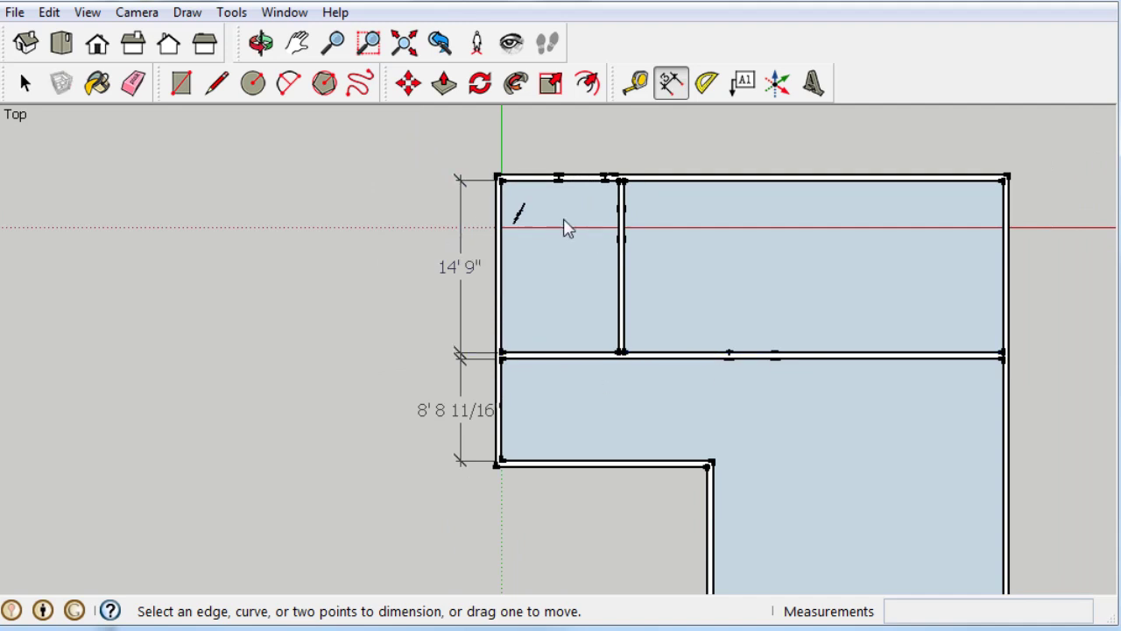
Place a guide point 59" from the large upper room's far inner corner along the long outer wall's inner top edge.
{"action": "middle_click_drag", "start_coordinate": [508, 263], "coordinate": [655, 222]}
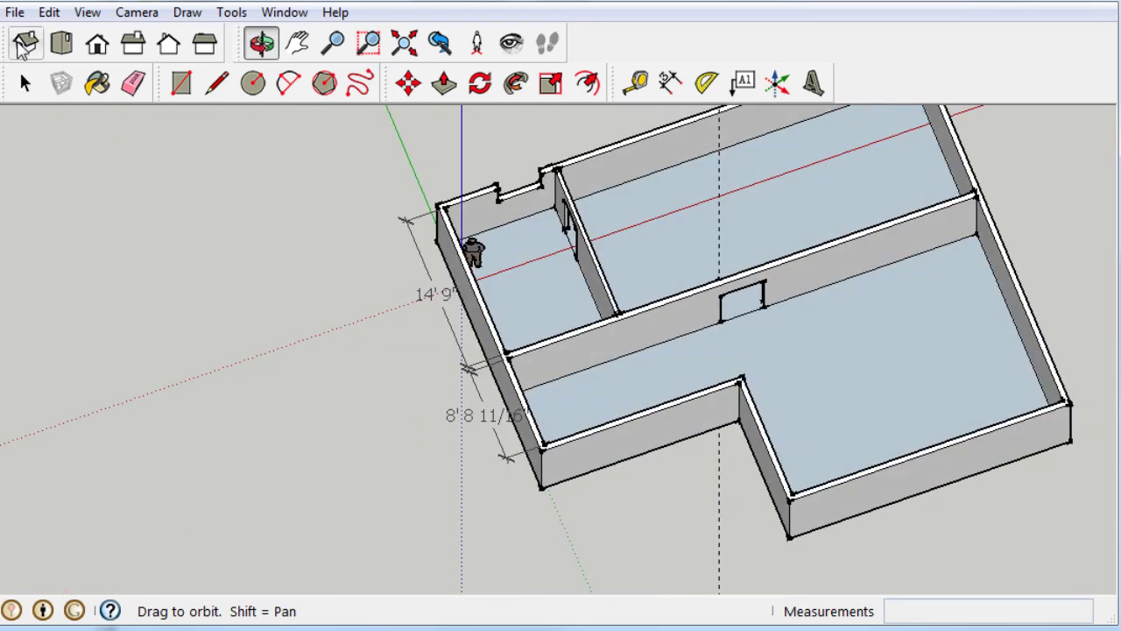
{"action": "left_click", "coordinate": [61, 50]}
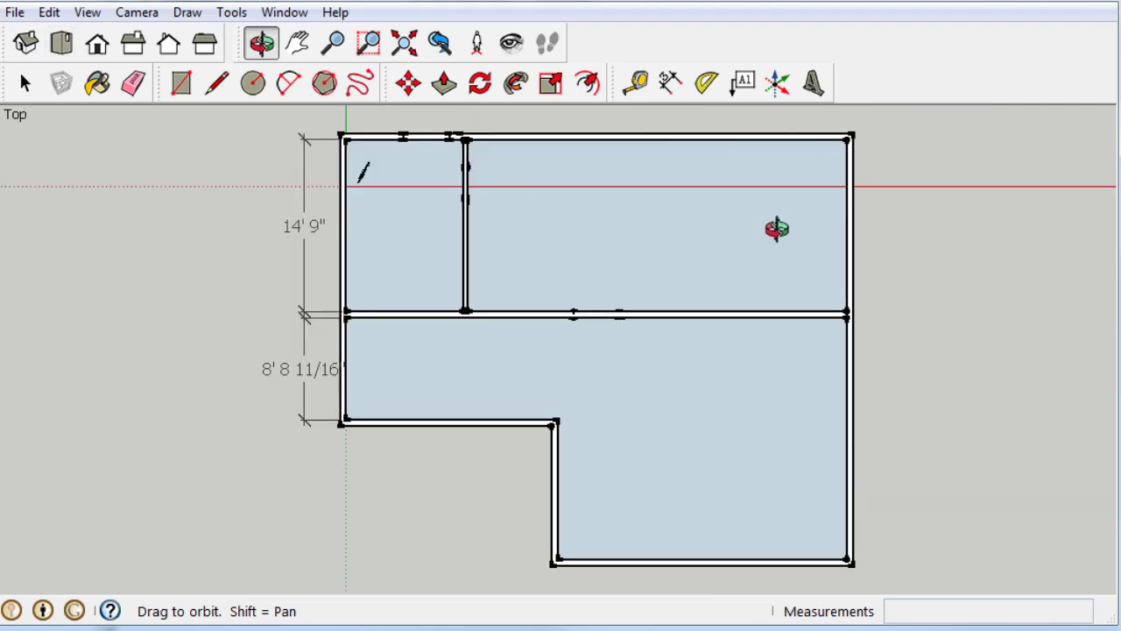
{"action": "scroll", "coordinate": [780, 221], "scroll_direction": "up", "scroll_amount": 3}
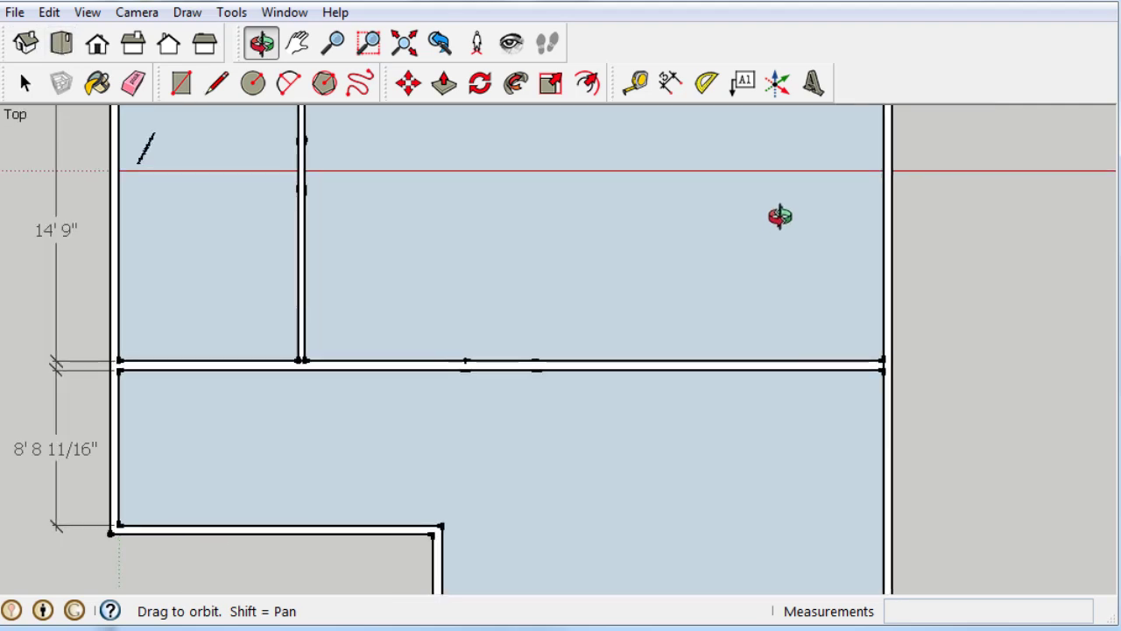
{"action": "left_click_drag", "start_coordinate": [716, 263], "coordinate": [672, 82]}
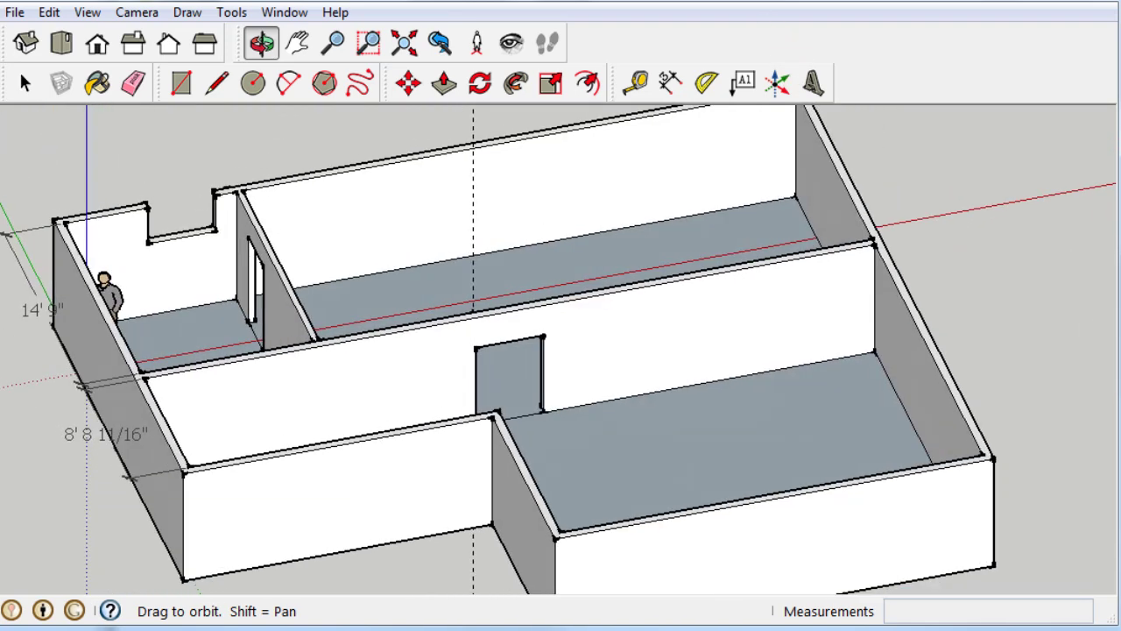
{"action": "scroll", "coordinate": [794, 203], "scroll_direction": "up", "scroll_amount": 2}
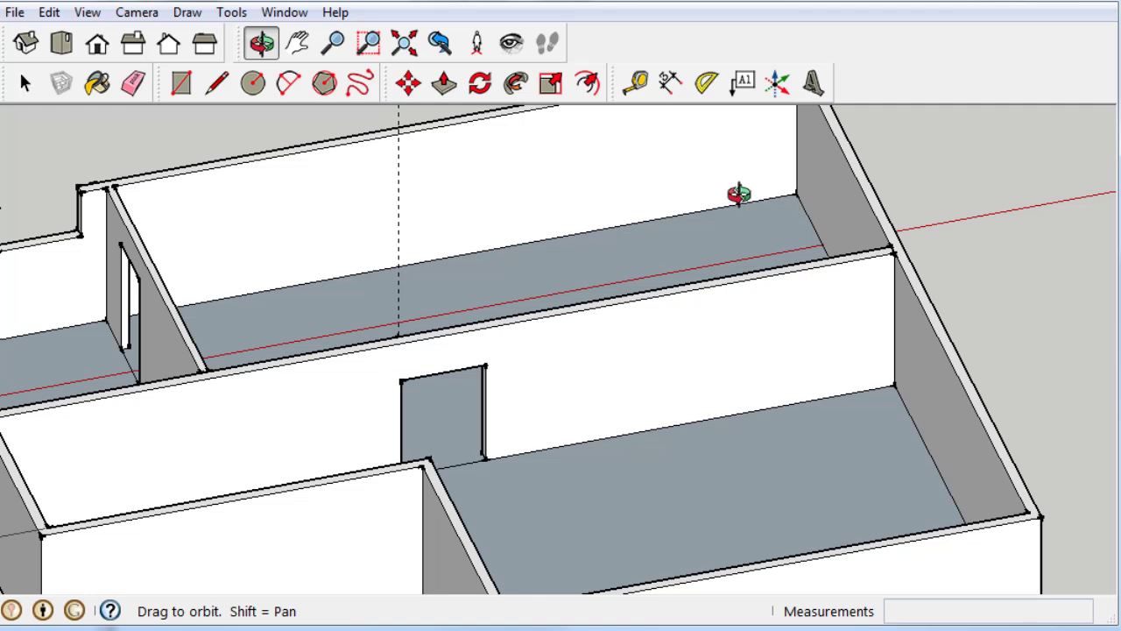
{"action": "key", "text": "h"}
{"action": "left_click_drag", "start_coordinate": [711, 178], "coordinate": [675, 280]}
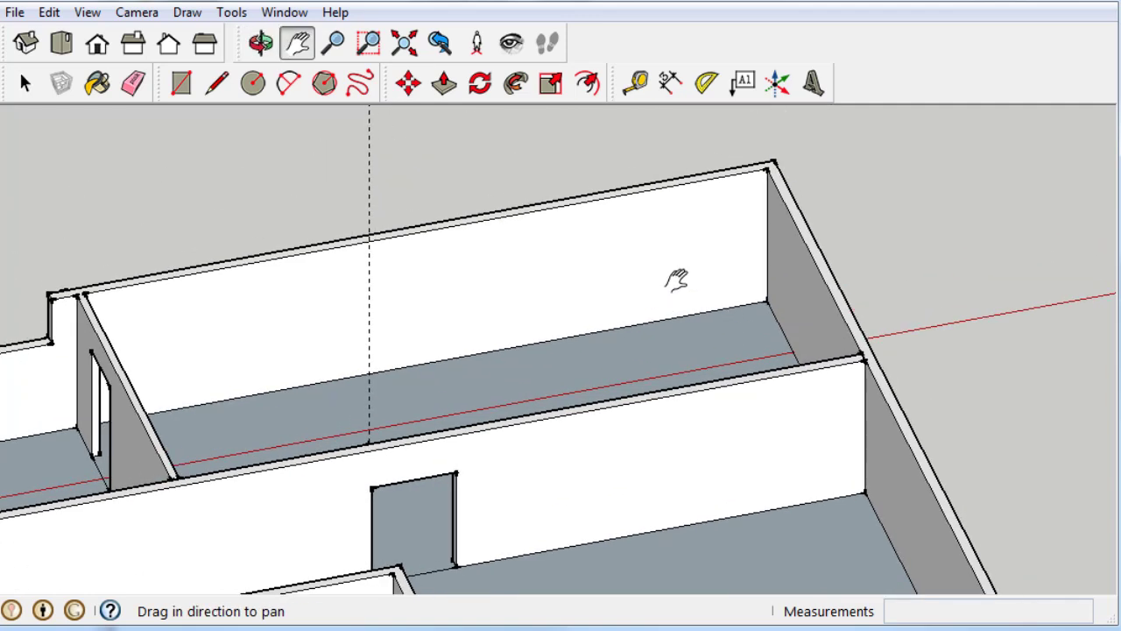
{"action": "scroll", "coordinate": [697, 215], "scroll_direction": "up", "scroll_amount": 1}
{"action": "scroll", "coordinate": [697, 215], "scroll_direction": "up", "scroll_amount": 1}
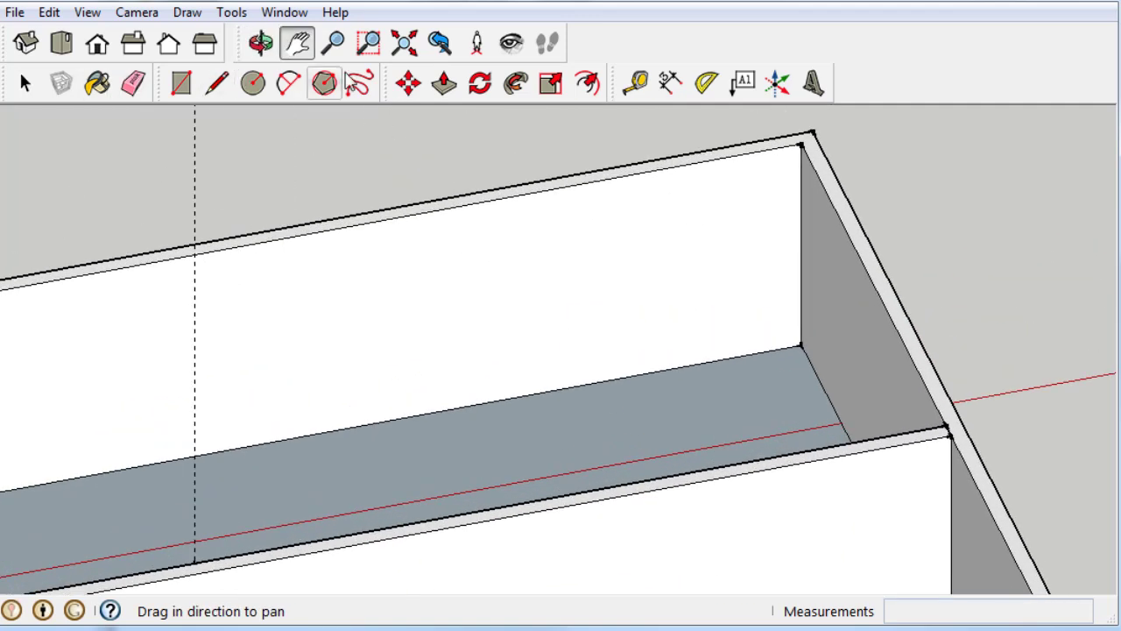
{"action": "left_click", "coordinate": [639, 87]}
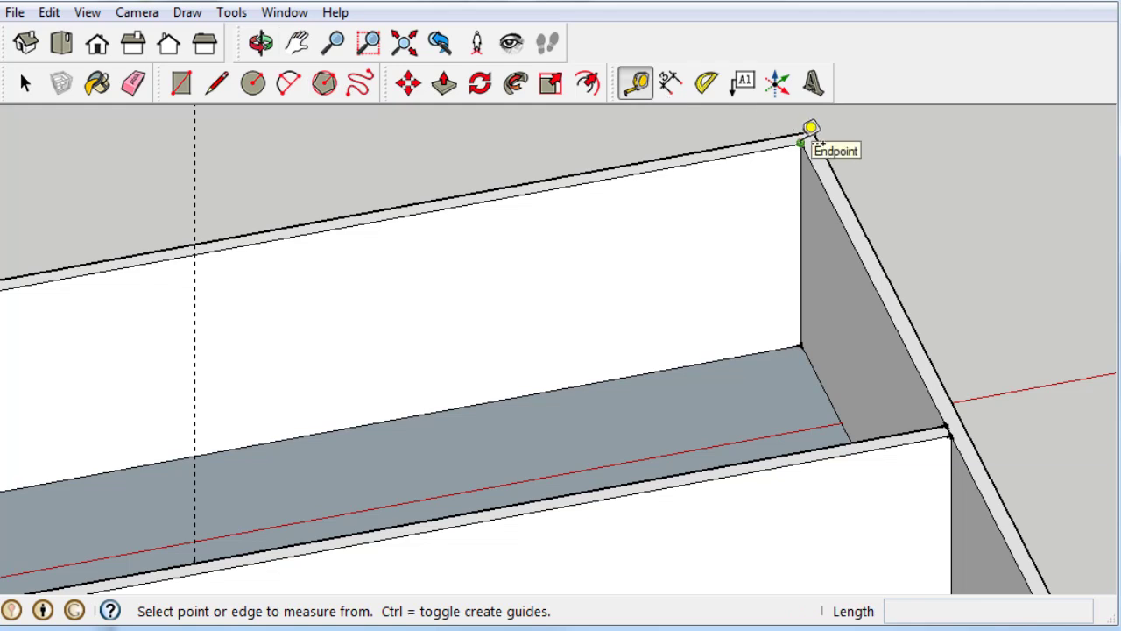
{"action": "left_click", "coordinate": [800, 142]}
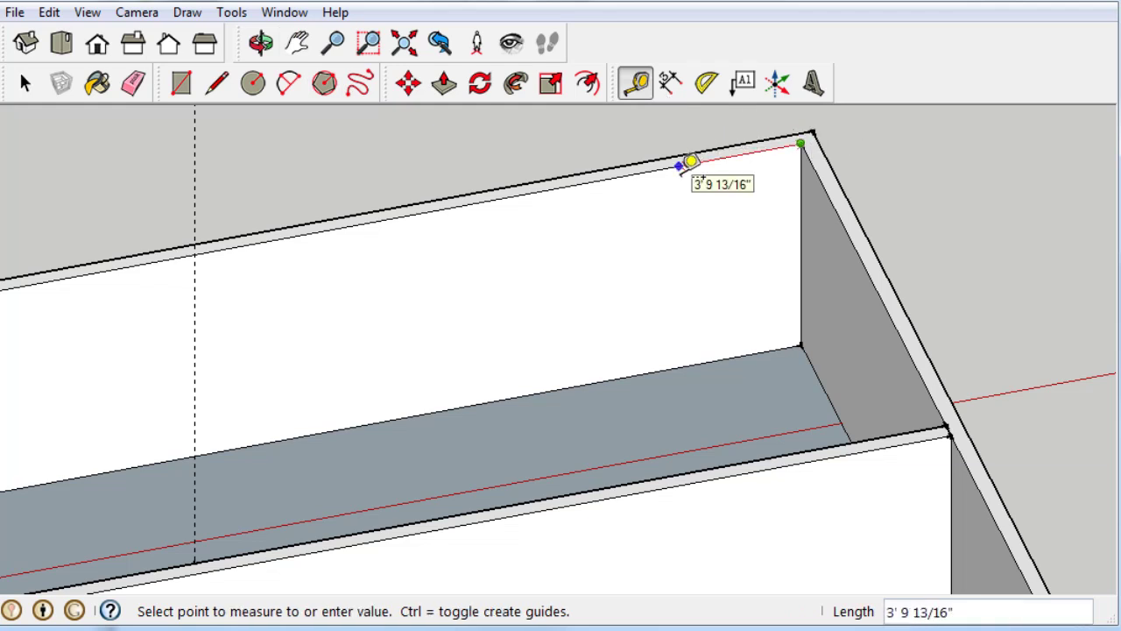
{"action": "type", "text": "59"}
{"action": "key", "text": "Return"}
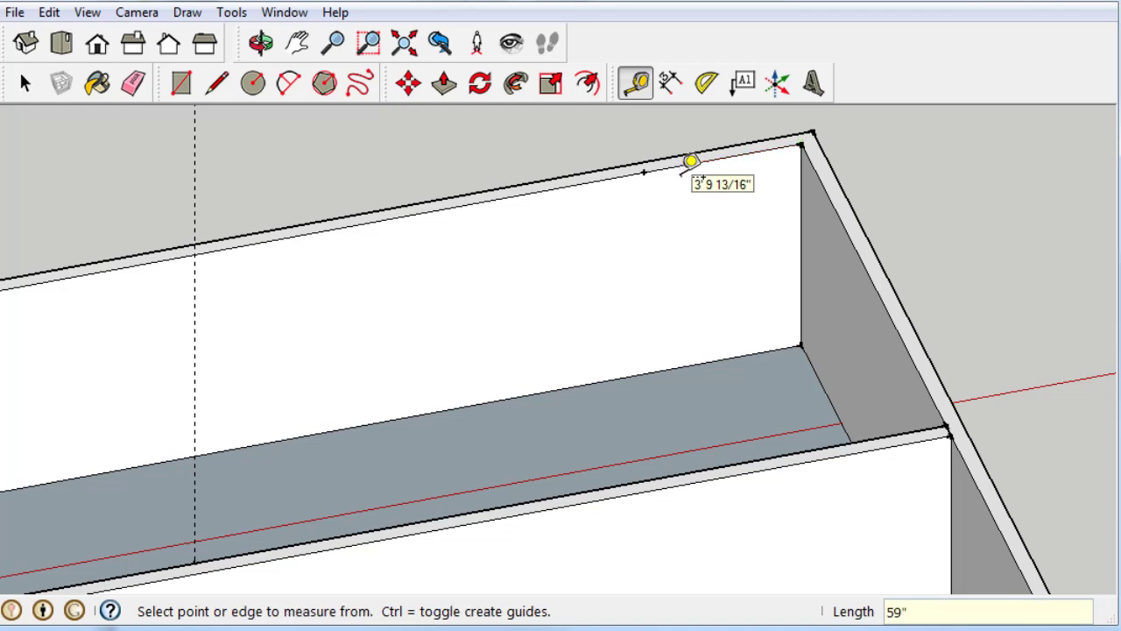
Draw a window rectangle about 4' by 2'6" from the guide point on the outer wall and Push/Pull it 6" through.
{"action": "left_click", "coordinate": [181, 82]}
{"action": "left_click", "coordinate": [644, 173]}
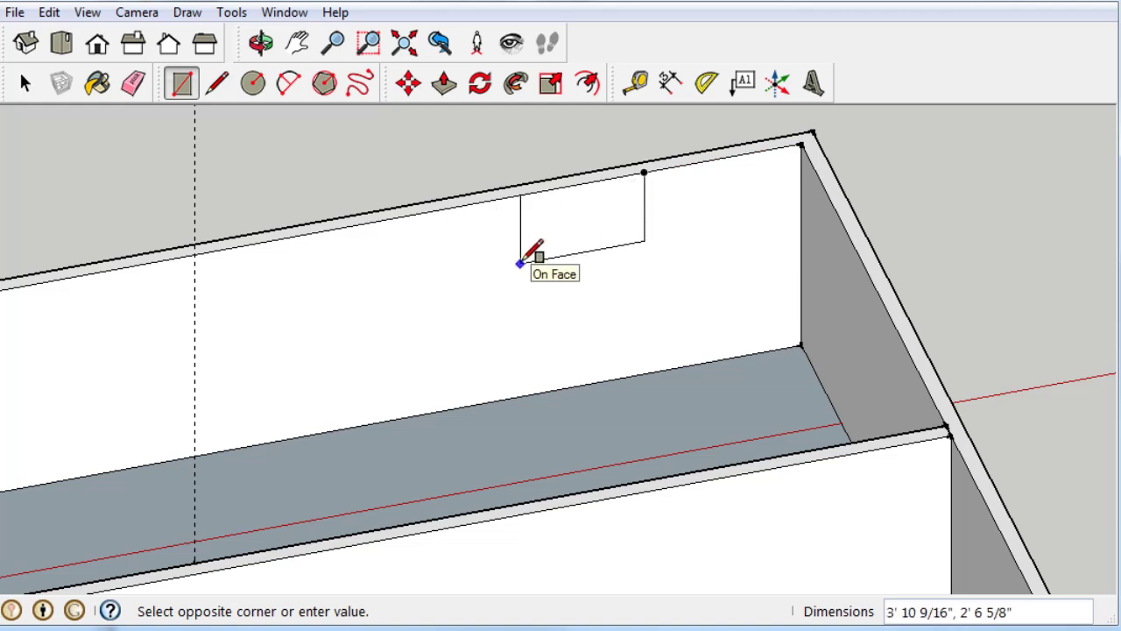
{"action": "left_click", "coordinate": [515, 261]}
{"action": "key", "text": "p"}
{"action": "left_click", "coordinate": [560, 244]}
{"action": "left_click", "coordinate": [521, 198]}
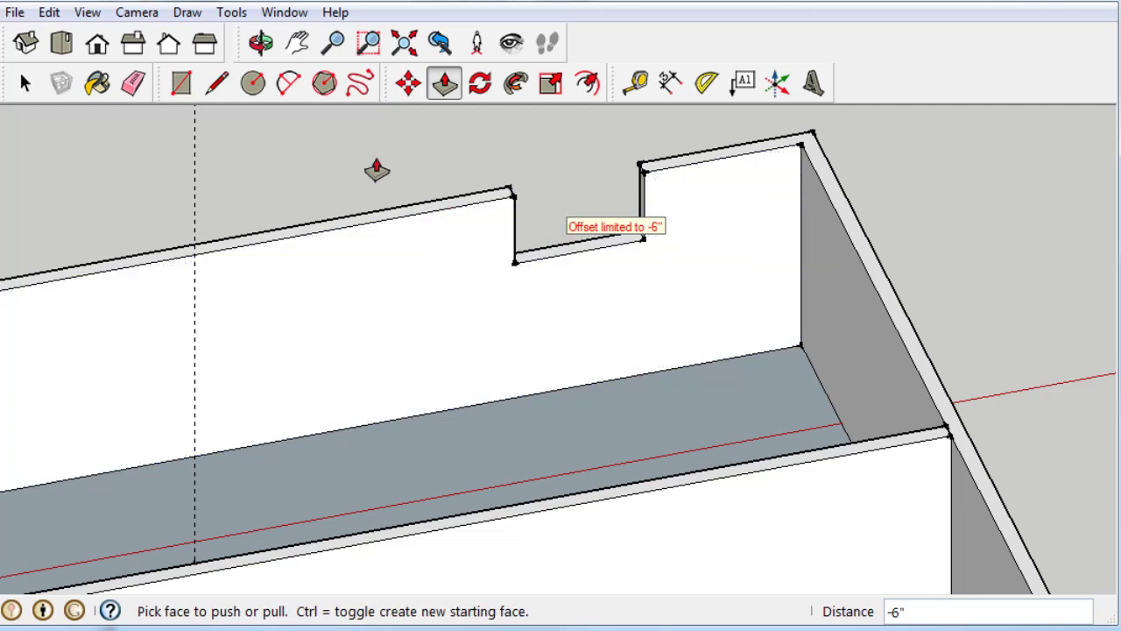
Draw a full-height strip about 4 7/8" by 7'6" beside the new window opening and pull it 14'9" to the long partition.
{"action": "left_click", "coordinate": [181, 82]}
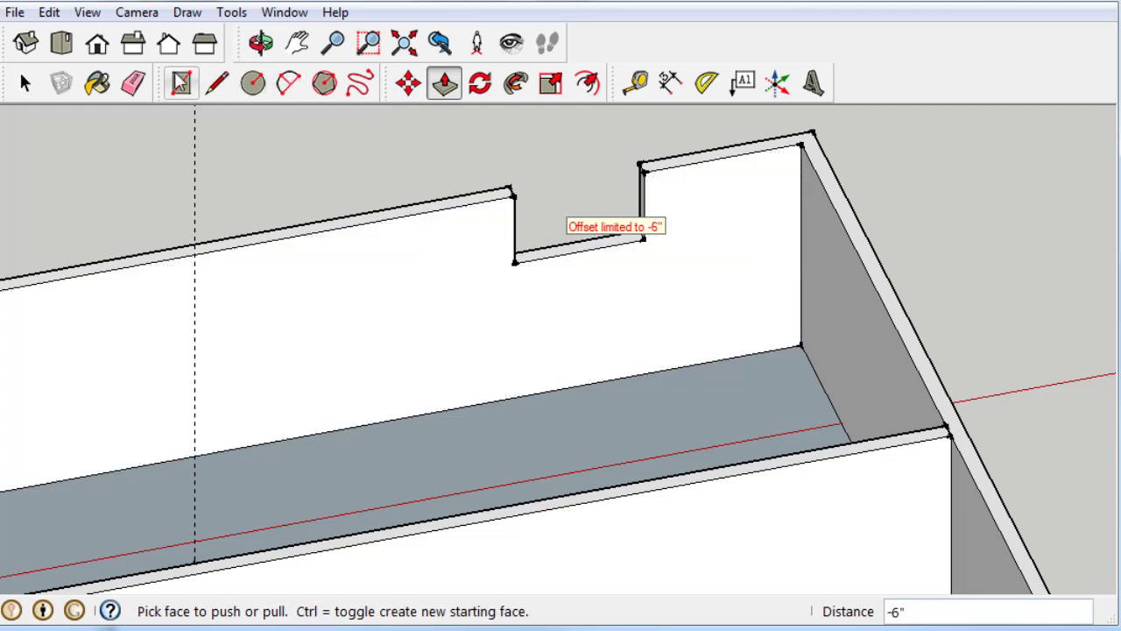
{"action": "left_click", "coordinate": [481, 200]}
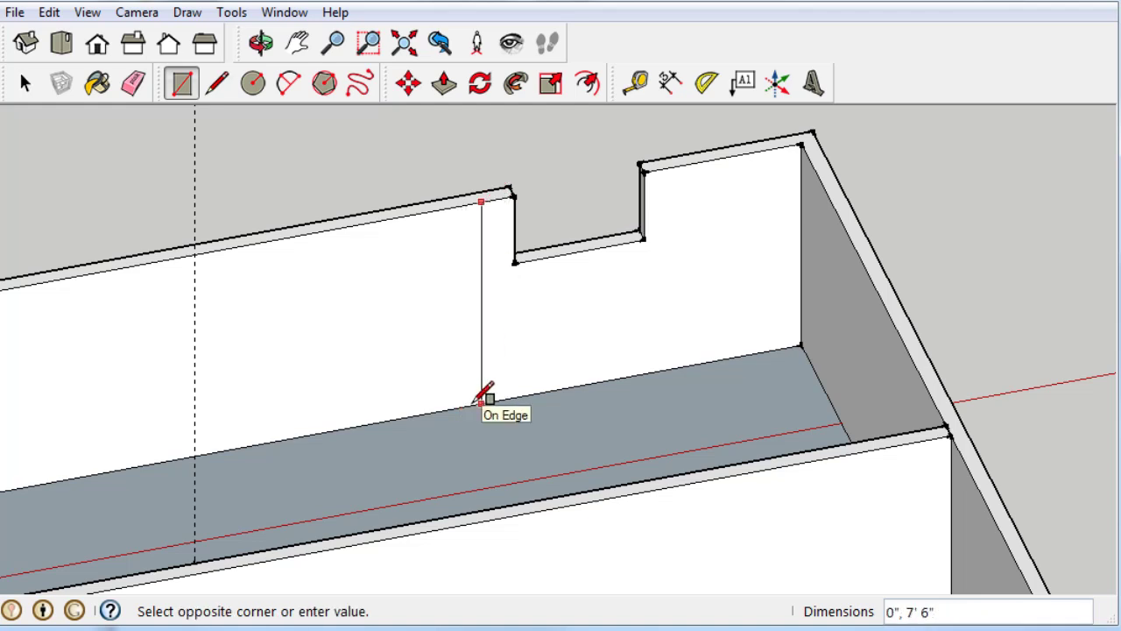
{"action": "left_click", "coordinate": [468, 405]}
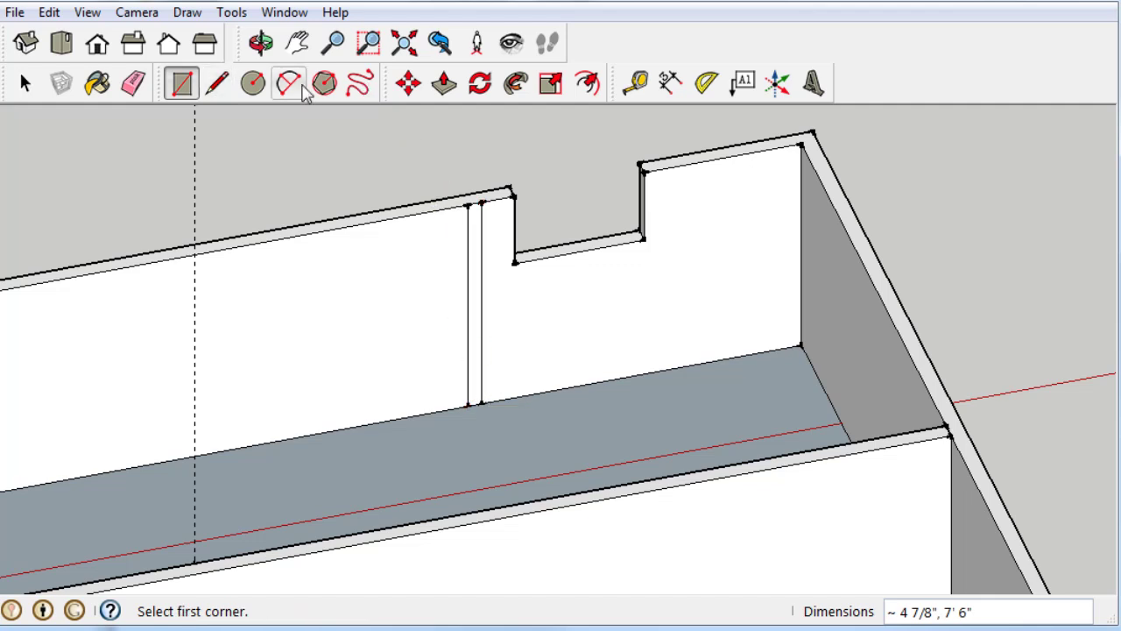
{"action": "key", "text": "p"}
{"action": "left_click_drag", "start_coordinate": [471, 233], "coordinate": [633, 536]}
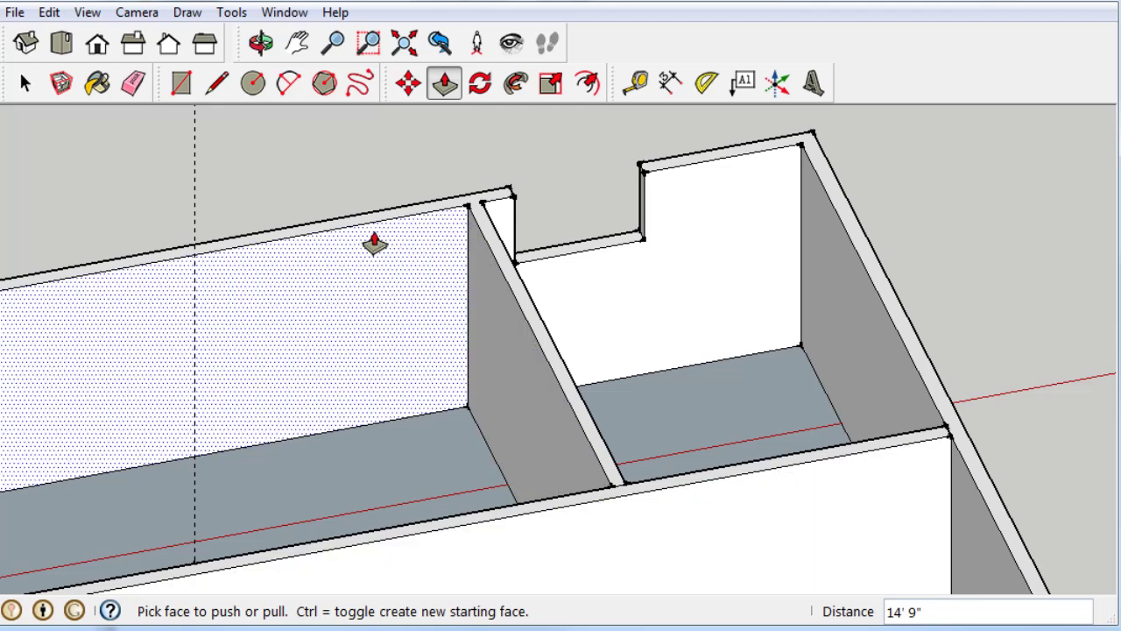
Draw a square about 1' 6 7/8" on the dimensioned end wall's inner face, in the upper corner beside the long partition.
{"action": "middle_click_drag", "start_coordinate": [374, 243], "coordinate": [319, 254]}
{"action": "key", "text": "shift"}
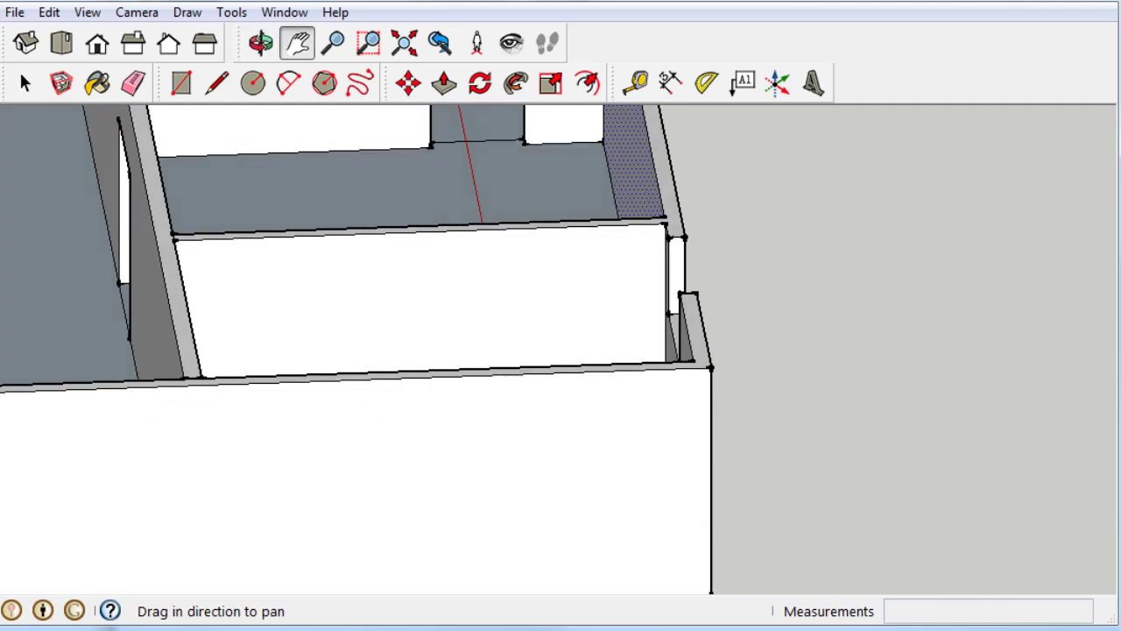
{"action": "middle_click_drag", "start_coordinate": [245, 190], "coordinate": [476, 470]}
{"action": "left_click_drag", "start_coordinate": [476, 471], "coordinate": [501, 616]}
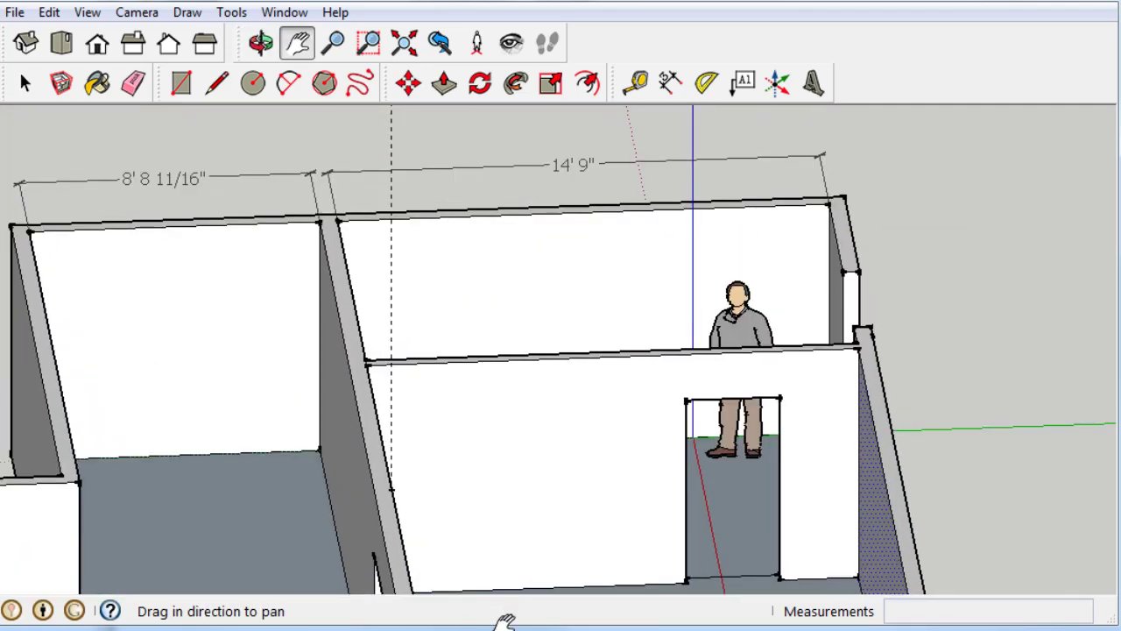
{"action": "middle_click_drag", "start_coordinate": [450, 413], "coordinate": [295, 410]}
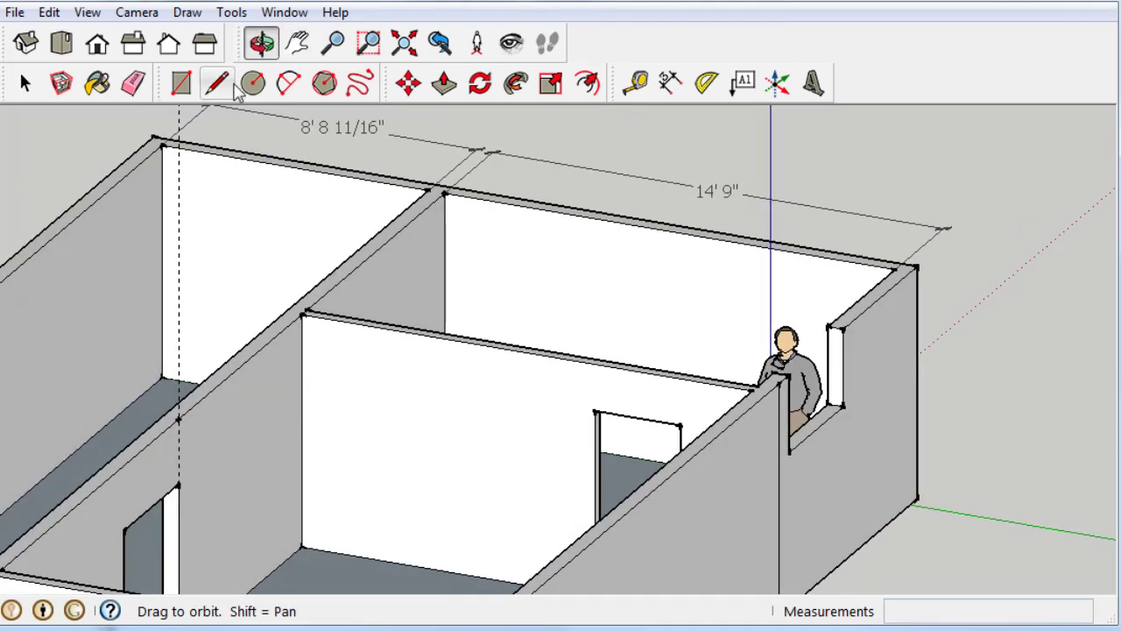
{"action": "left_click", "coordinate": [181, 82]}
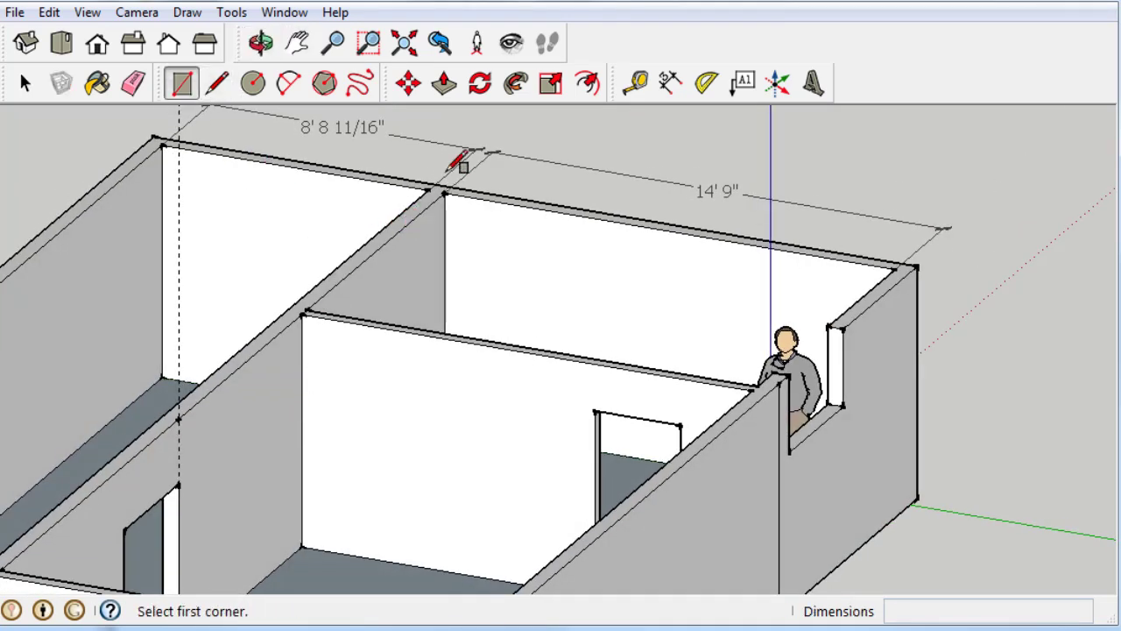
{"action": "left_click", "coordinate": [444, 192]}
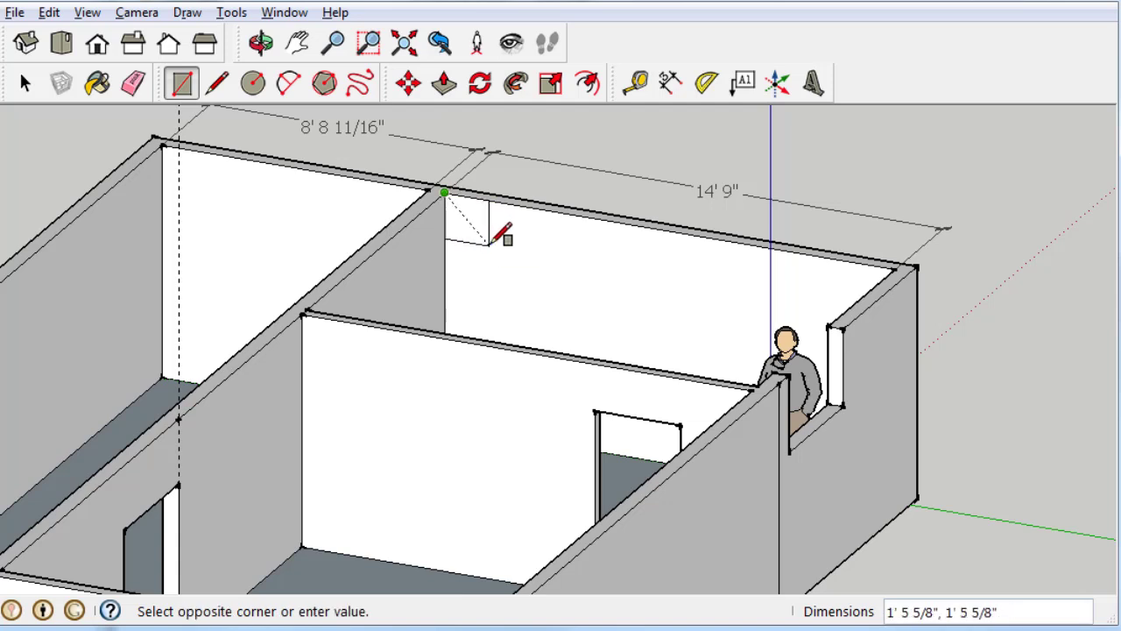
{"action": "left_click", "coordinate": [486, 237]}
Try pulling the corner square about 10' 1 5/16" along the long partition to the cross partition.
{"action": "right_click", "coordinate": [480, 224]}
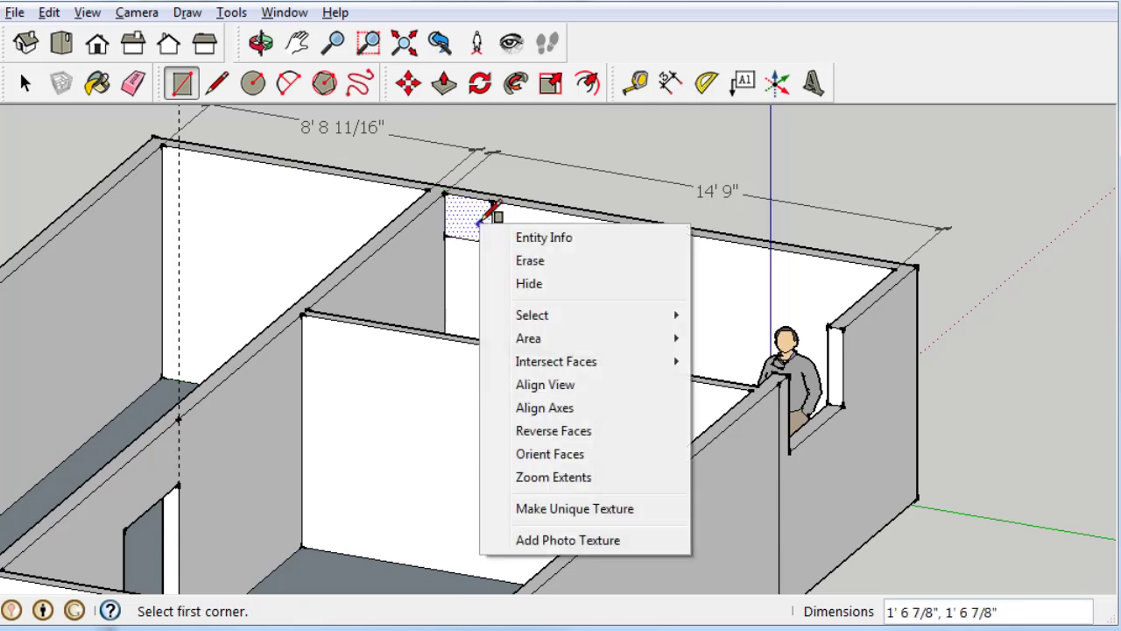
{"action": "left_click", "coordinate": [440, 88]}
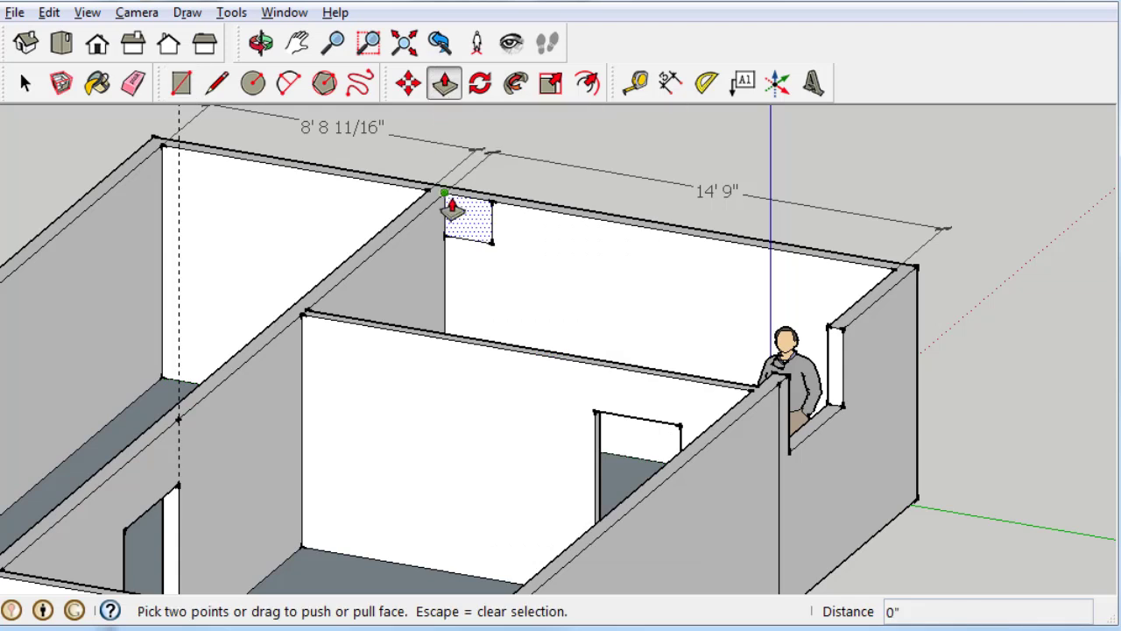
{"action": "left_click_drag", "start_coordinate": [463, 220], "coordinate": [296, 387]}
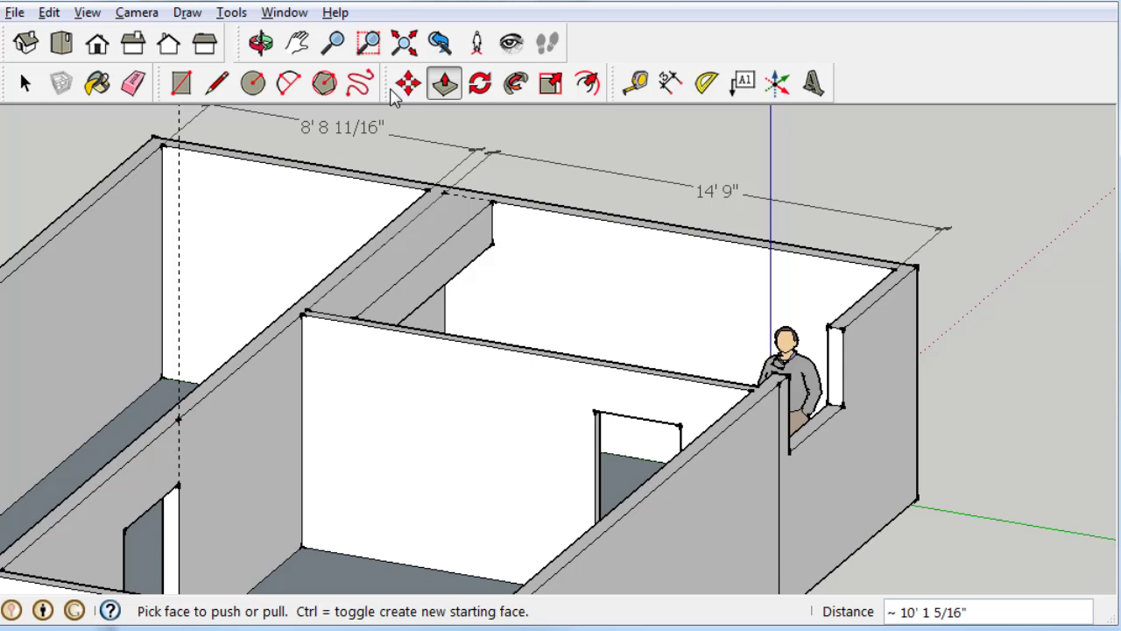
{"action": "left_click", "coordinate": [418, 346]}
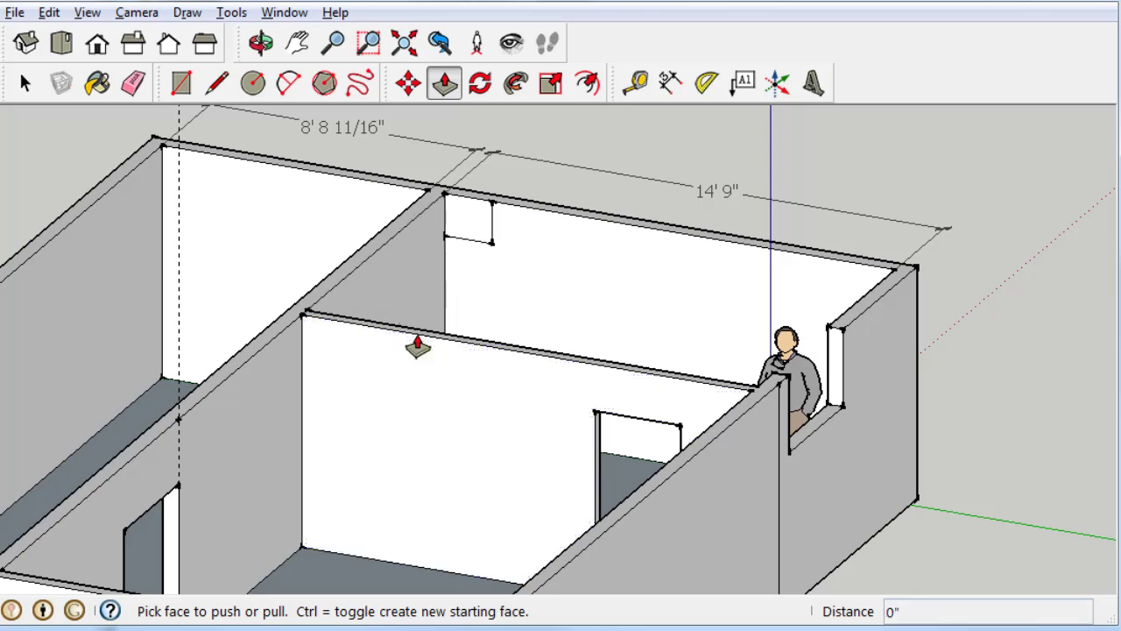
Undo the box pulled from the corner square and show the plan from the top in Perspective projection.
{"action": "left_click", "coordinate": [63, 45]}
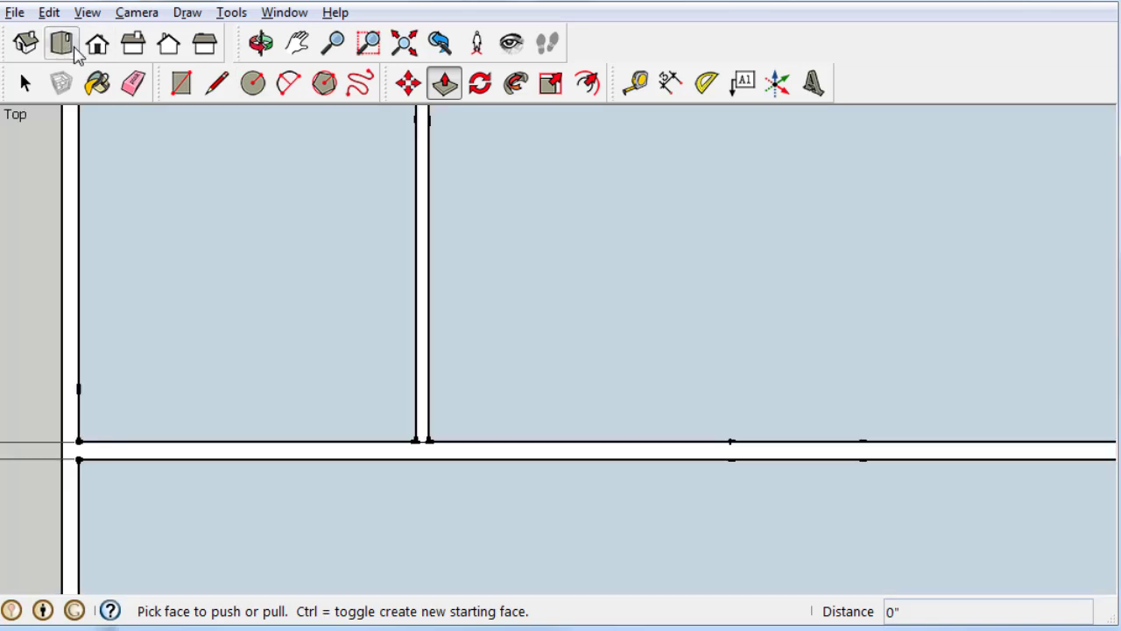
{"action": "key", "text": "ctrl+z"}
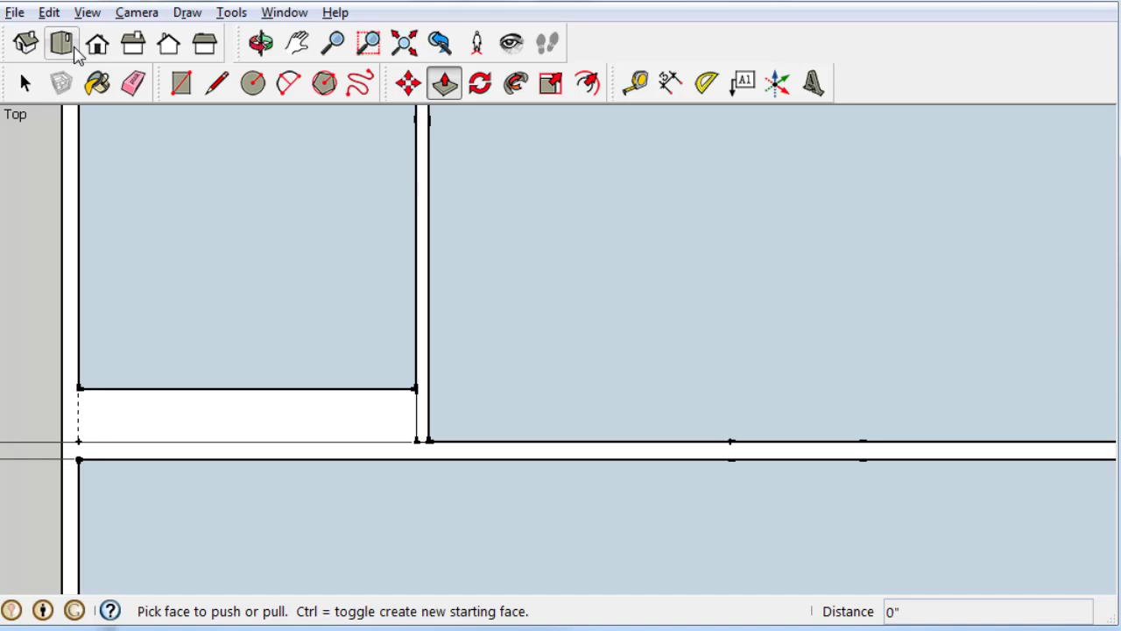
{"action": "key", "text": "ctrl+z"}
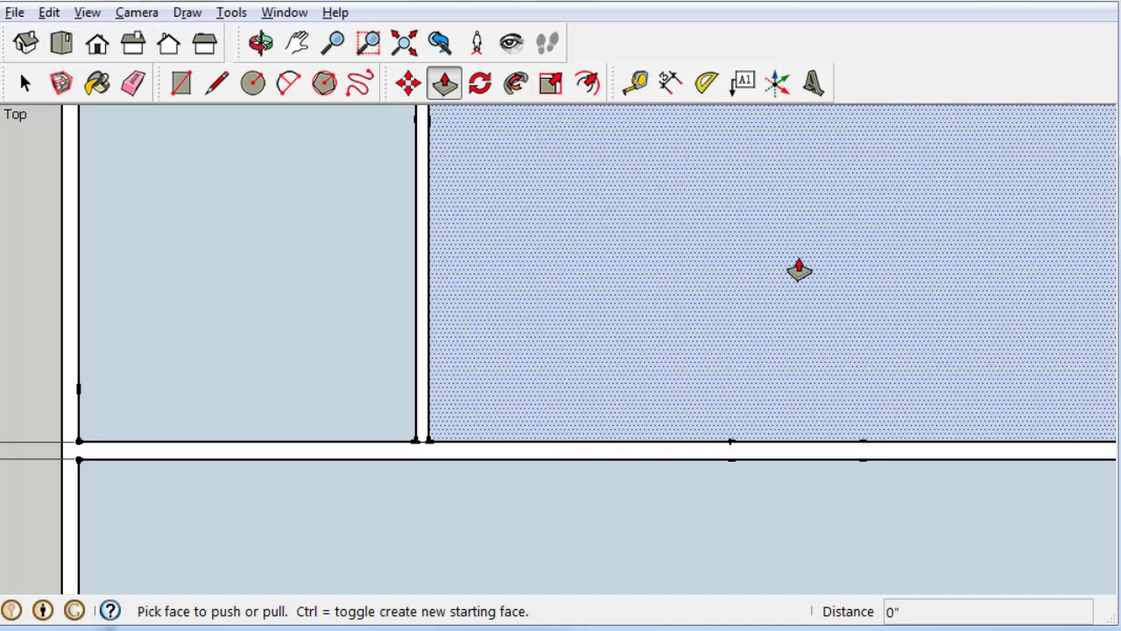
{"action": "left_click", "coordinate": [801, 268]}
{"action": "scroll", "coordinate": [800, 268], "scroll_direction": "down", "scroll_amount": 3}
{"action": "scroll", "coordinate": [799, 270], "scroll_direction": "down", "scroll_amount": 1}
{"action": "scroll", "coordinate": [368, 447], "scroll_direction": "down", "scroll_amount": 1}
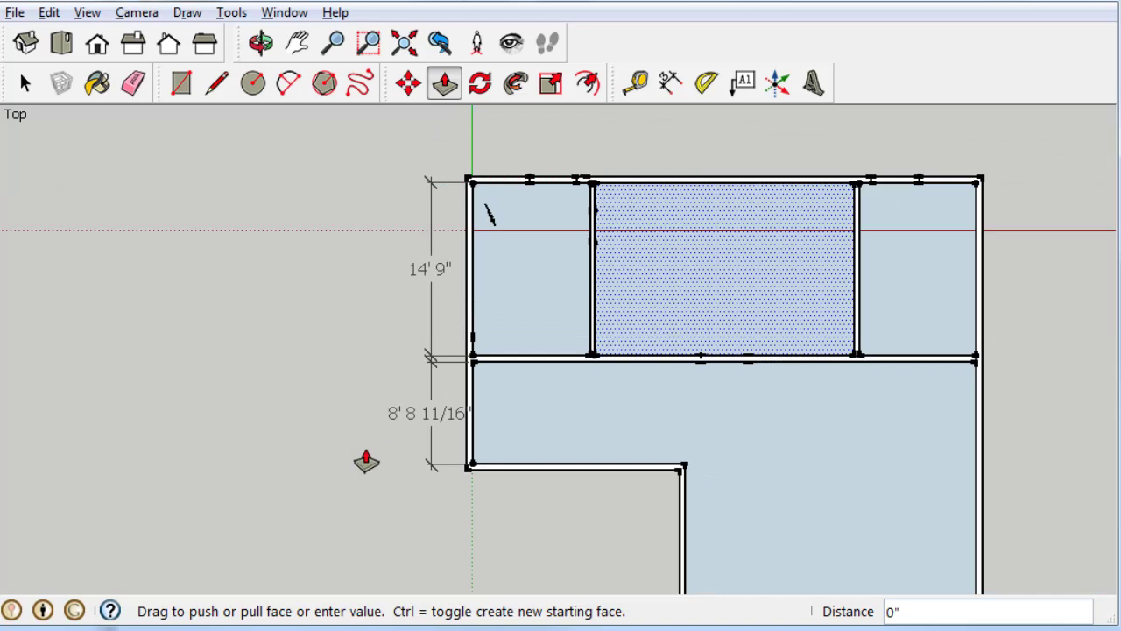
{"action": "left_click", "coordinate": [122, 14]}
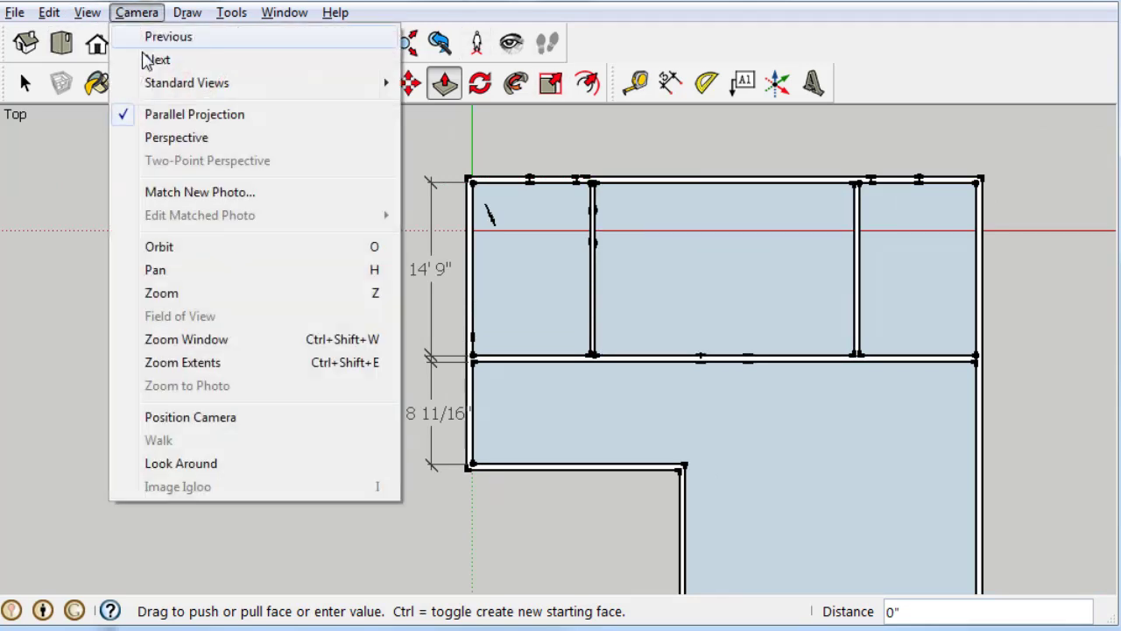
{"action": "left_click", "coordinate": [175, 137]}
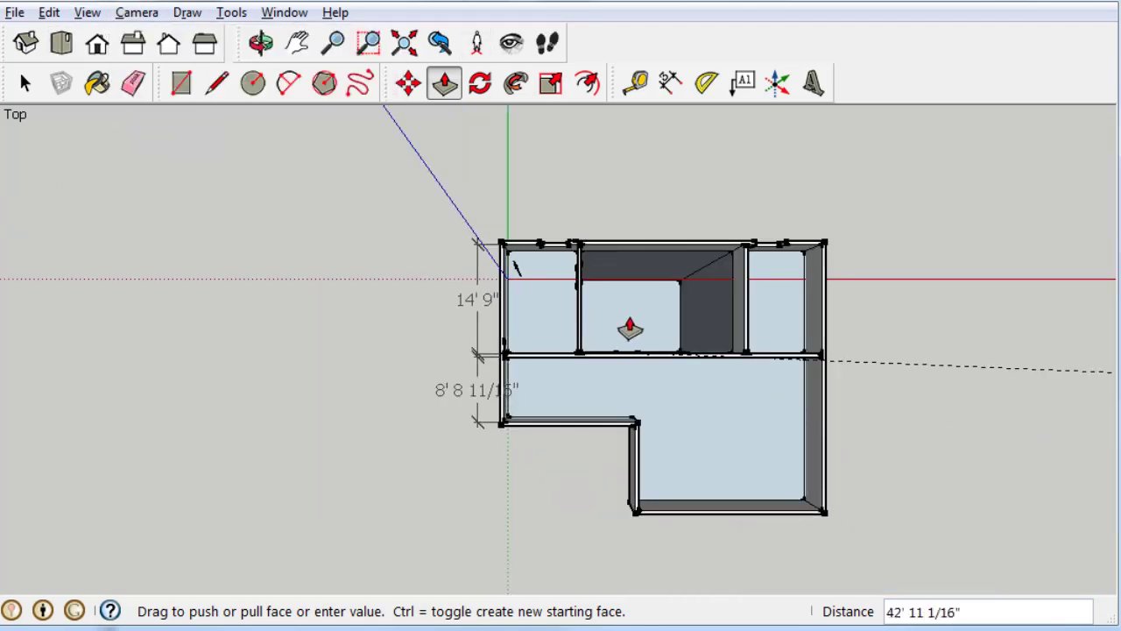
{"action": "key", "text": "Escape"}
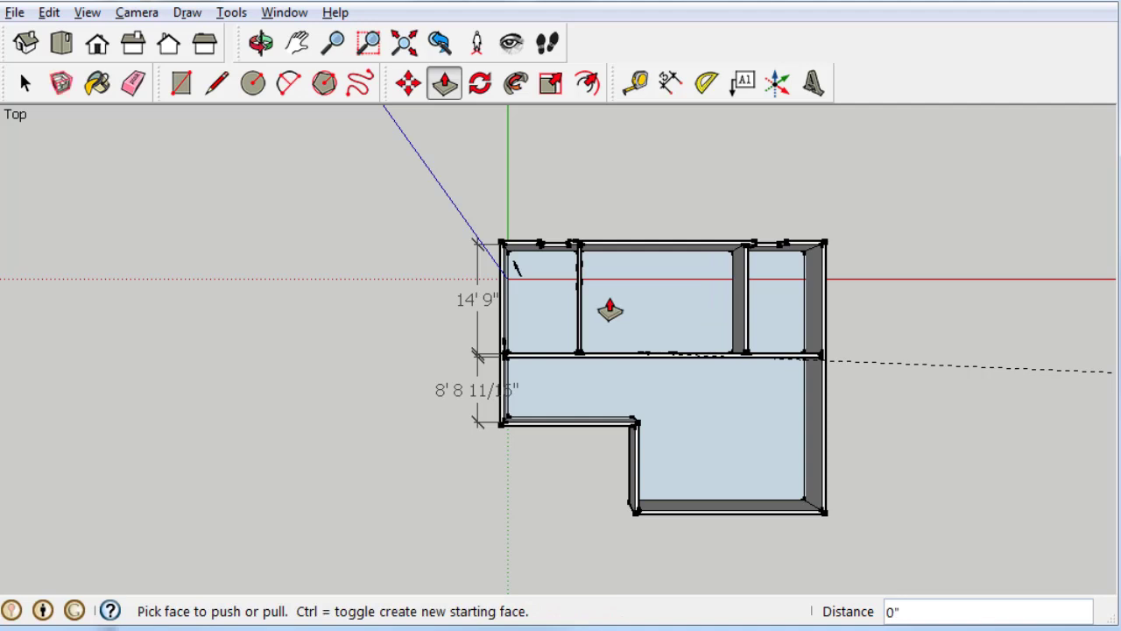
Bring the camera down inside the large middle room to view the doorway with the standing figure.
{"action": "key", "text": "o"}
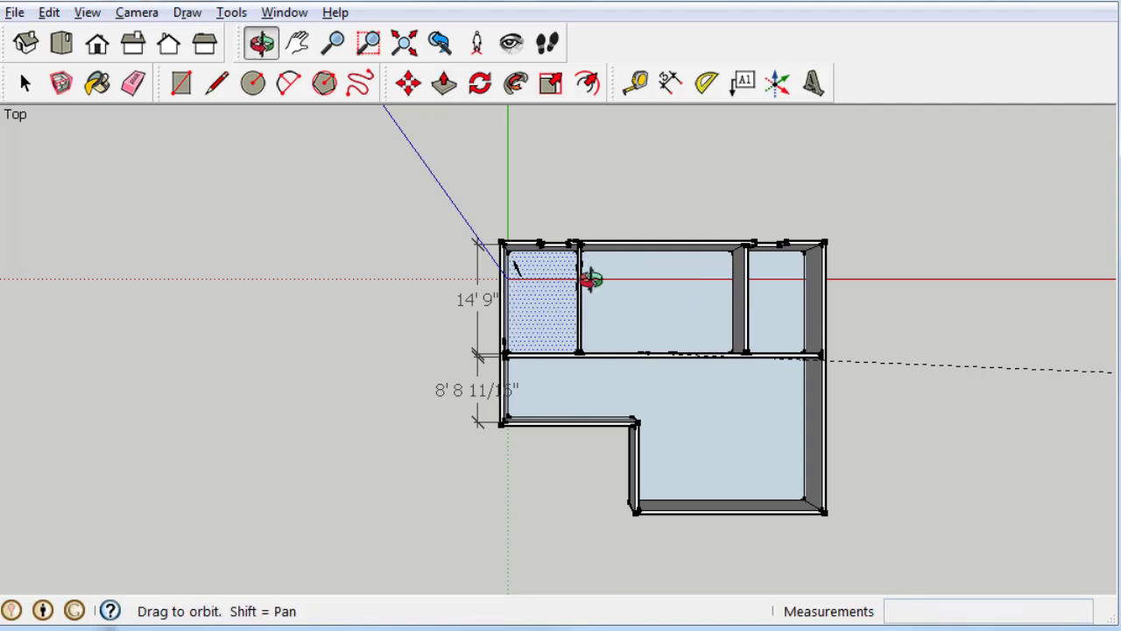
{"action": "scroll", "coordinate": [707, 298], "scroll_direction": "up", "scroll_amount": 5}
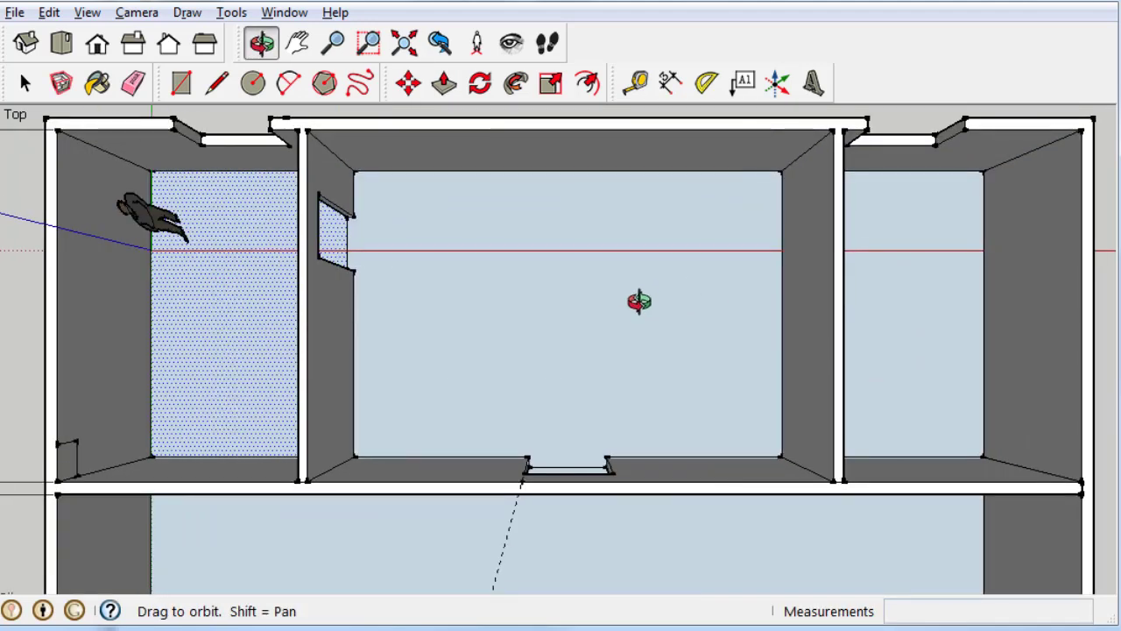
{"action": "scroll", "coordinate": [640, 303], "scroll_direction": "up", "scroll_amount": 2}
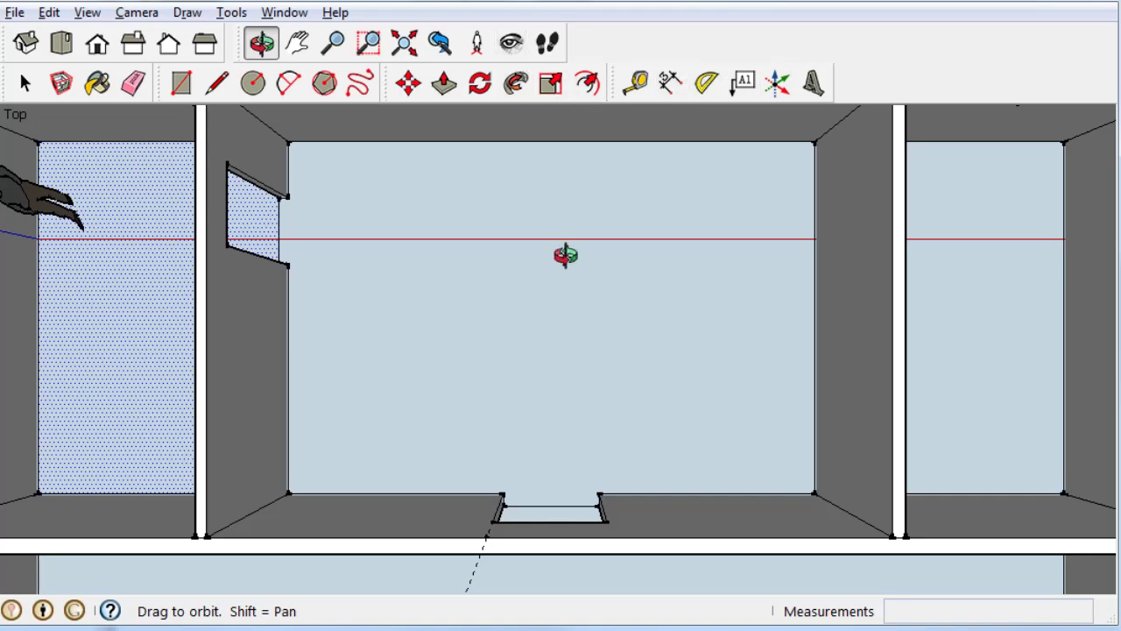
{"action": "left_click_drag", "start_coordinate": [571, 529], "coordinate": [532, 77]}
{"action": "scroll", "coordinate": [551, 426], "scroll_direction": "up", "scroll_amount": 3}
{"action": "left_click_drag", "start_coordinate": [566, 413], "coordinate": [555, 308]}
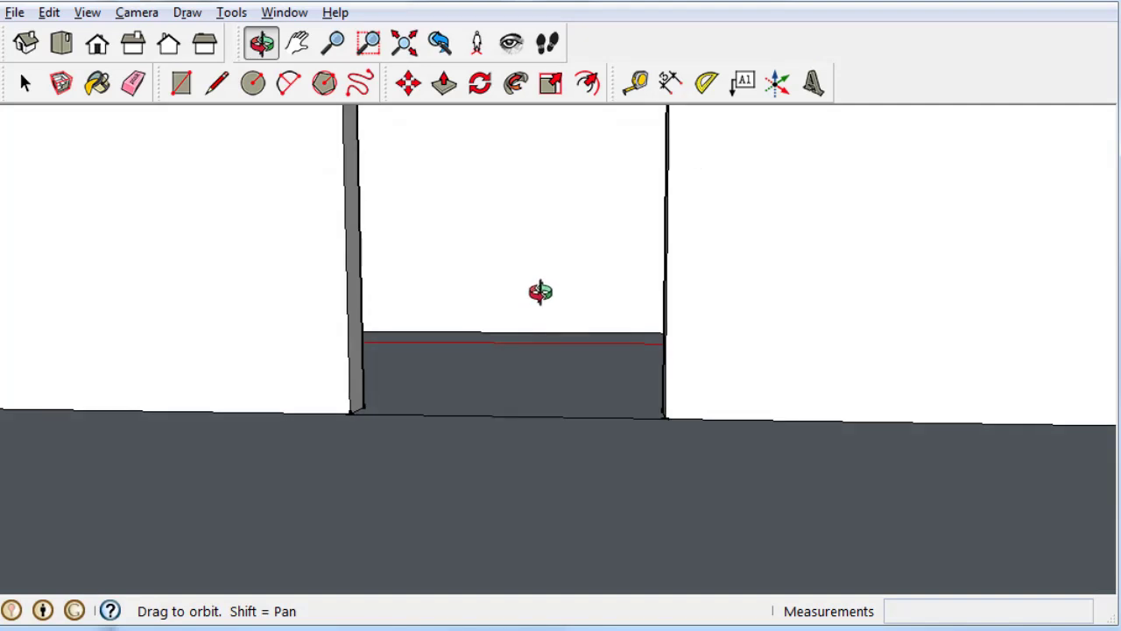
{"action": "key", "text": "h"}
{"action": "left_click_drag", "start_coordinate": [534, 286], "coordinate": [533, 347]}
{"action": "key", "text": "o"}
{"action": "scroll", "coordinate": [534, 352], "scroll_direction": "up", "scroll_amount": 5}
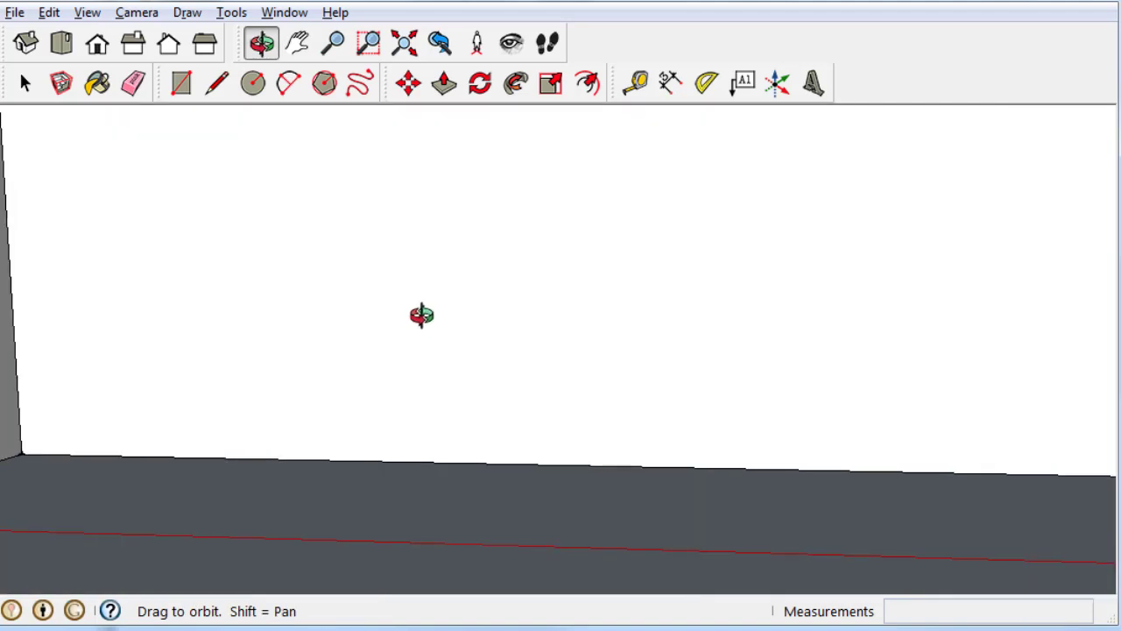
{"action": "scroll", "coordinate": [408, 336], "scroll_direction": "down", "scroll_amount": 6}
{"action": "left_click_drag", "start_coordinate": [126, 325], "coordinate": [196, 333]}
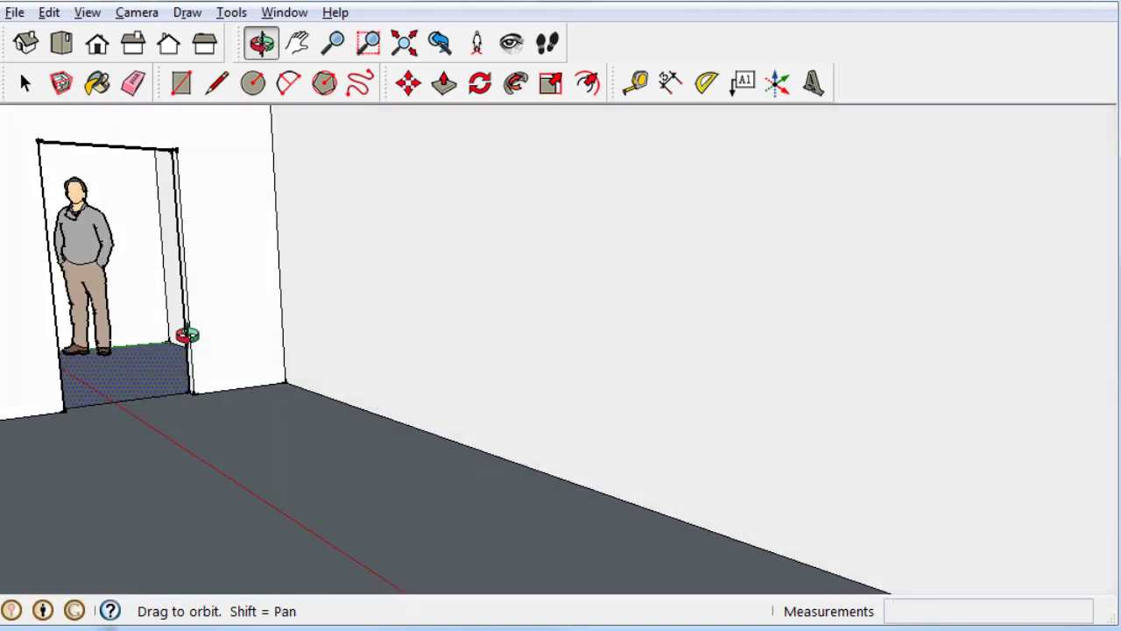
Turn the camera to face the figure's doorway with Look Around, try eye heights of 6' and 5', and set 5' 6".
{"action": "left_click", "coordinate": [510, 42]}
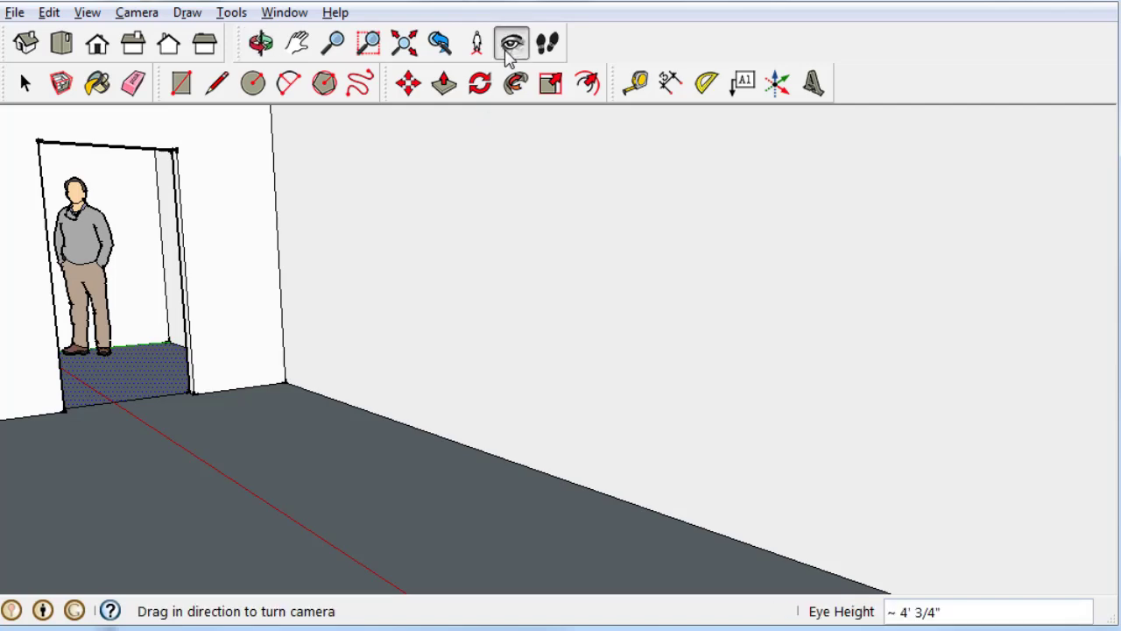
{"action": "left_click_drag", "start_coordinate": [458, 207], "coordinate": [2, 88]}
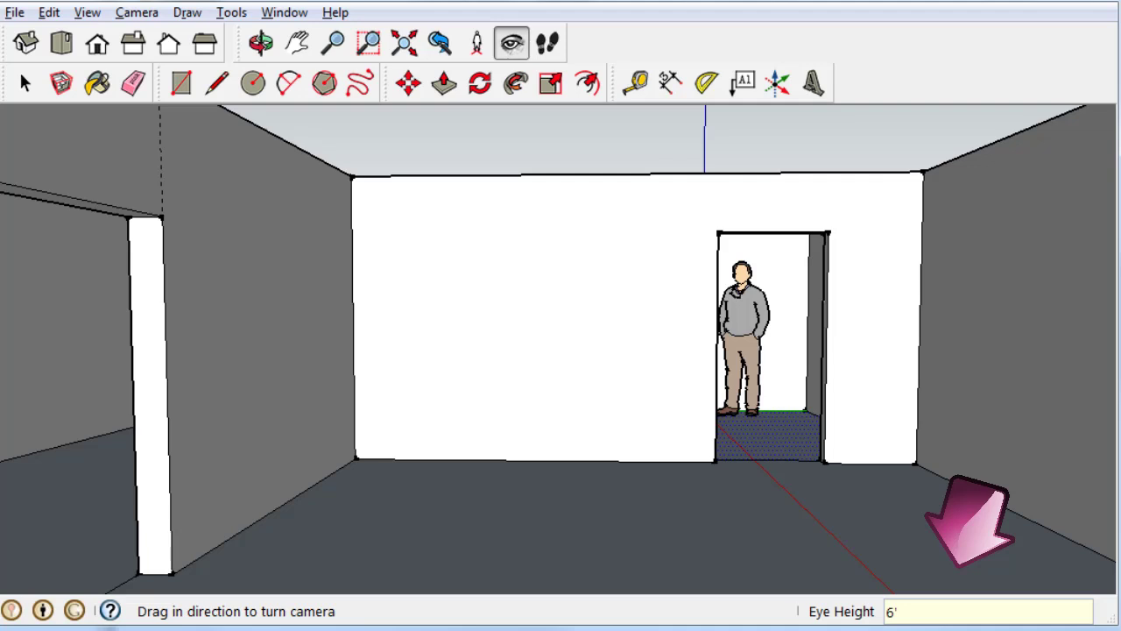
{"action": "left_click_drag", "start_coordinate": [560, 350], "coordinate": [561, 289]}
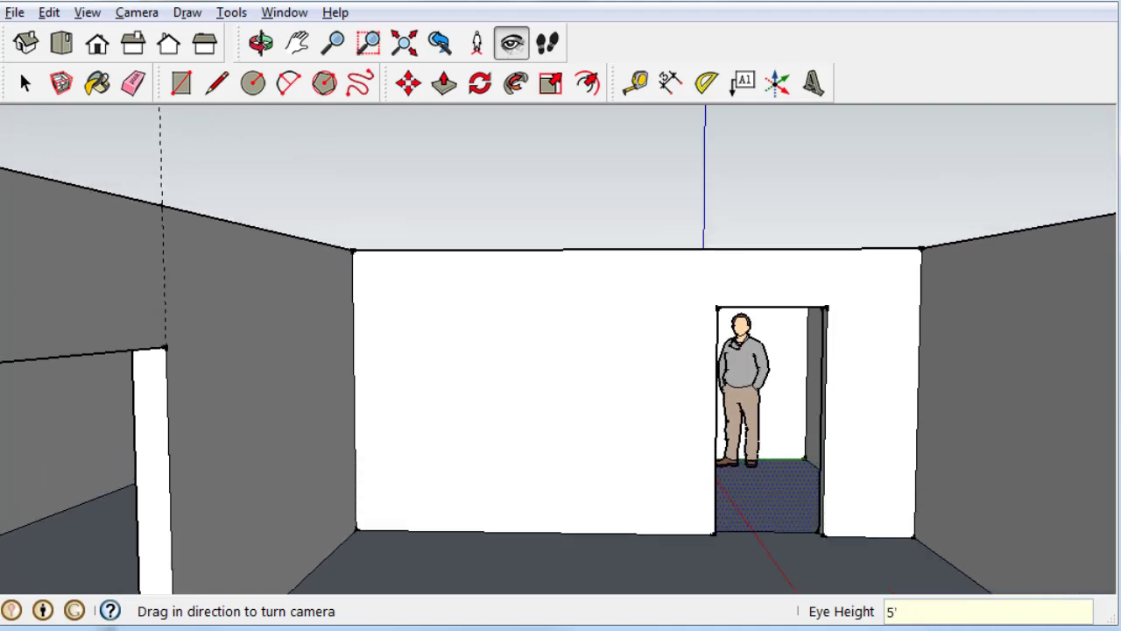
{"action": "left_click_drag", "start_coordinate": [561, 289], "coordinate": [560, 309]}
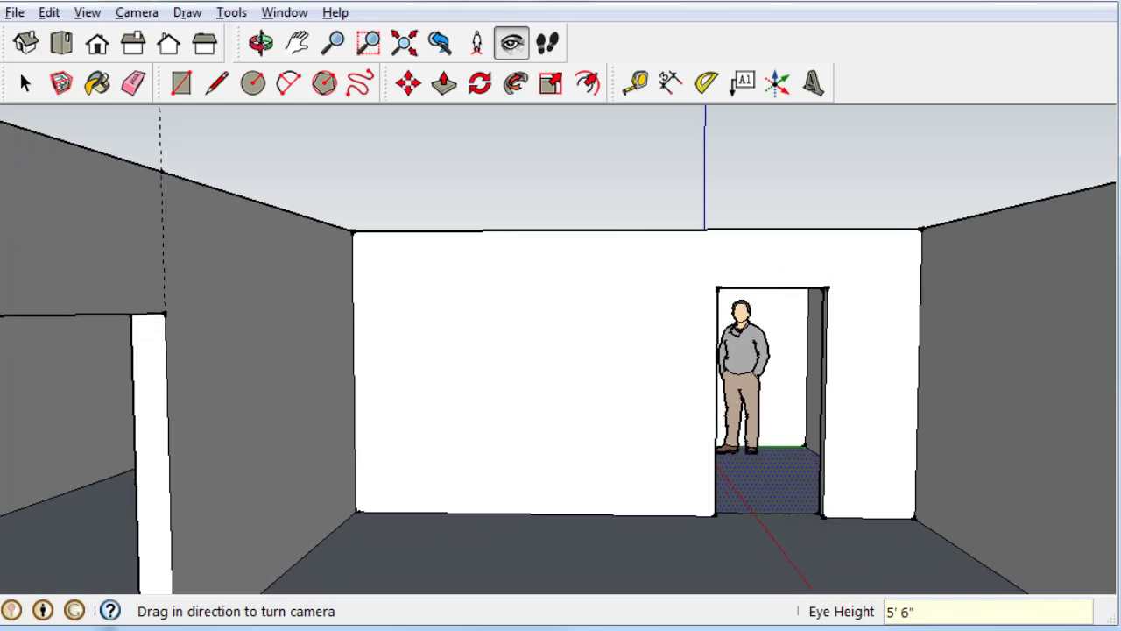
Tilt the camera down toward the floor and walk backward through the middle room, away from the figure's doorway.
{"action": "left_click_drag", "start_coordinate": [770, 375], "coordinate": [837, 439]}
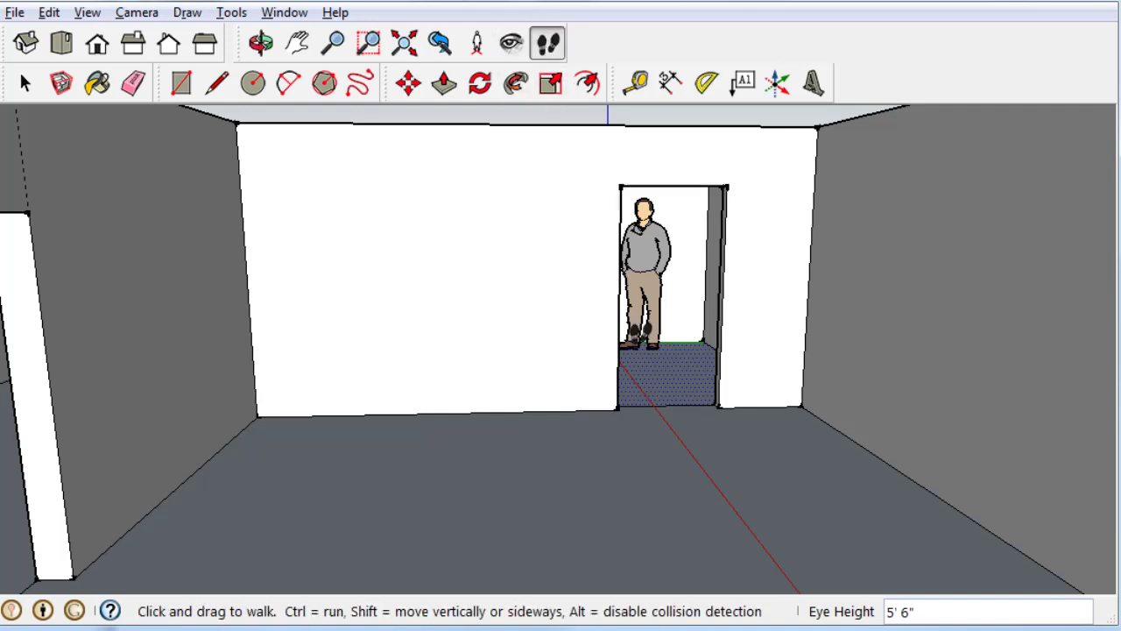
{"action": "left_click_drag", "start_coordinate": [676, 351], "coordinate": [775, 546]}
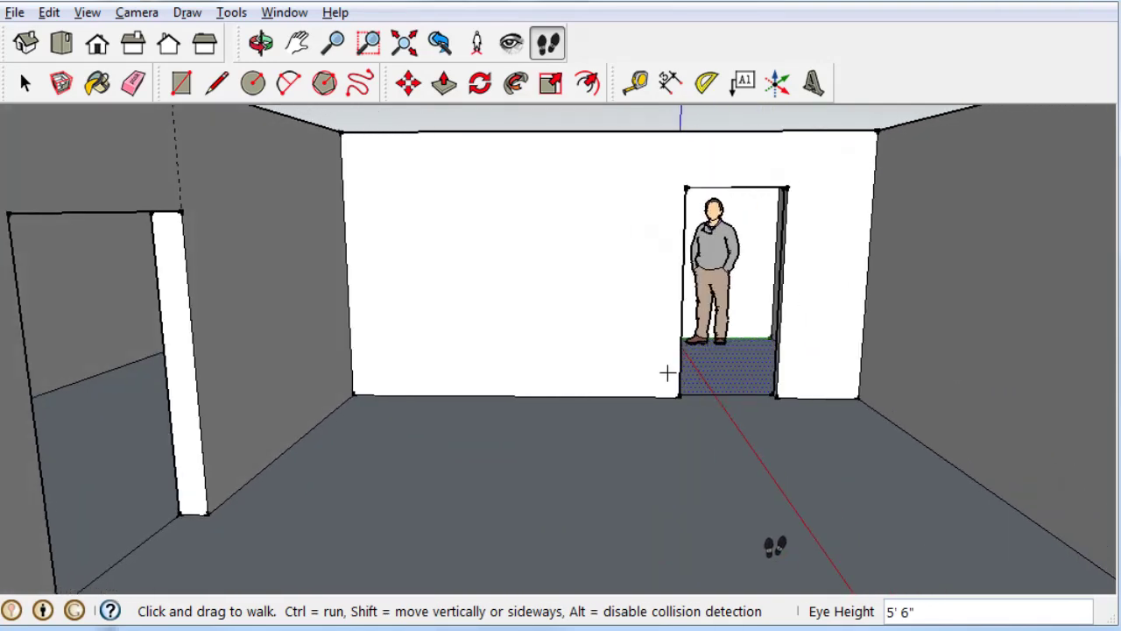